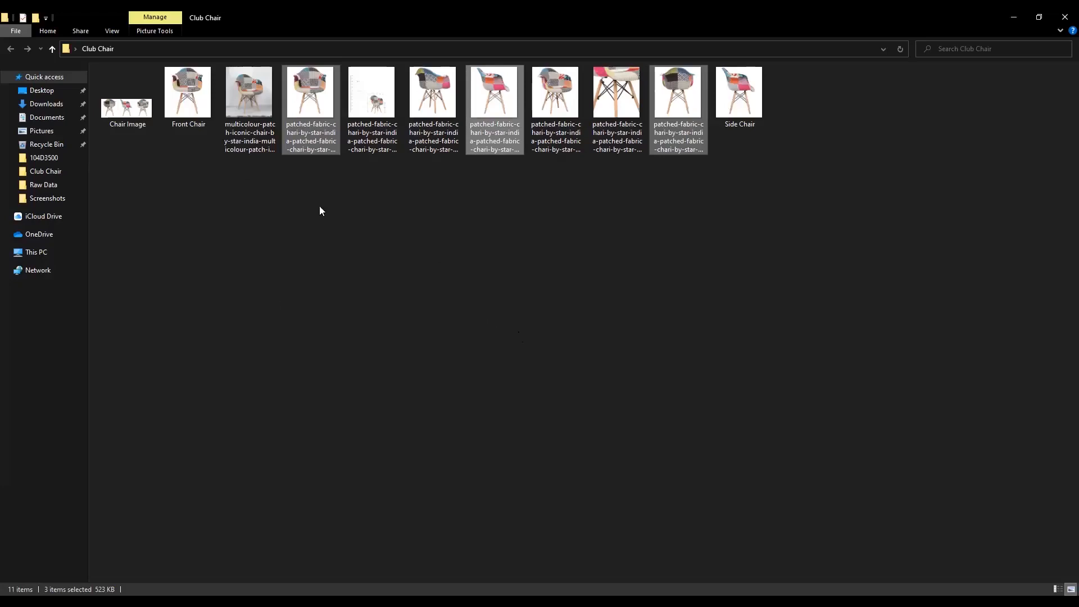
# View the file properties of the Front Chair image in the Club Chair folder
pyautogui.click(185, 95)
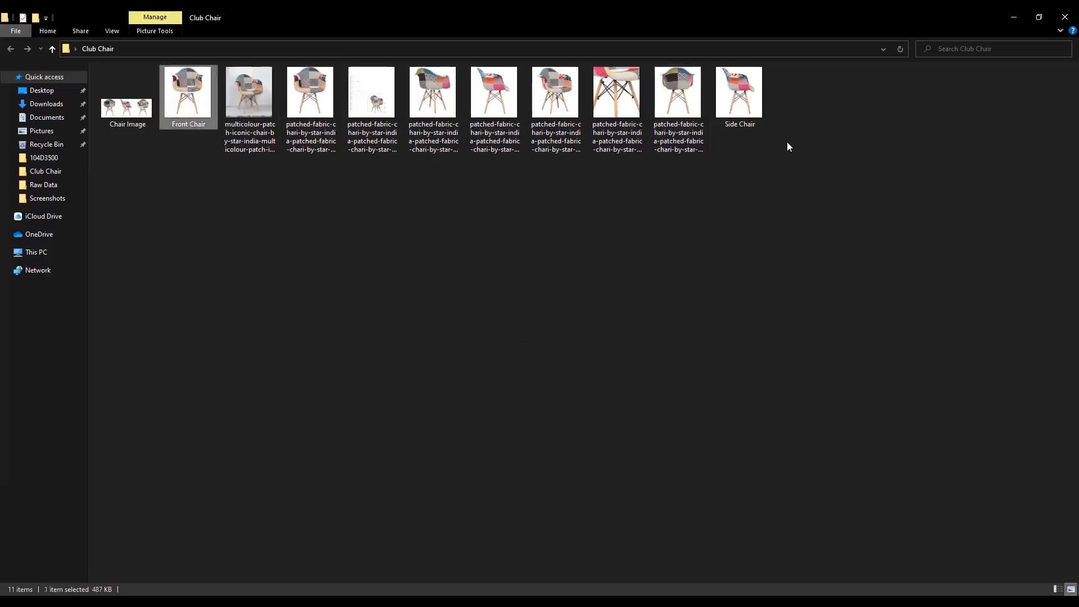
pyautogui.click(752, 106)
pyautogui.click(808, 373)
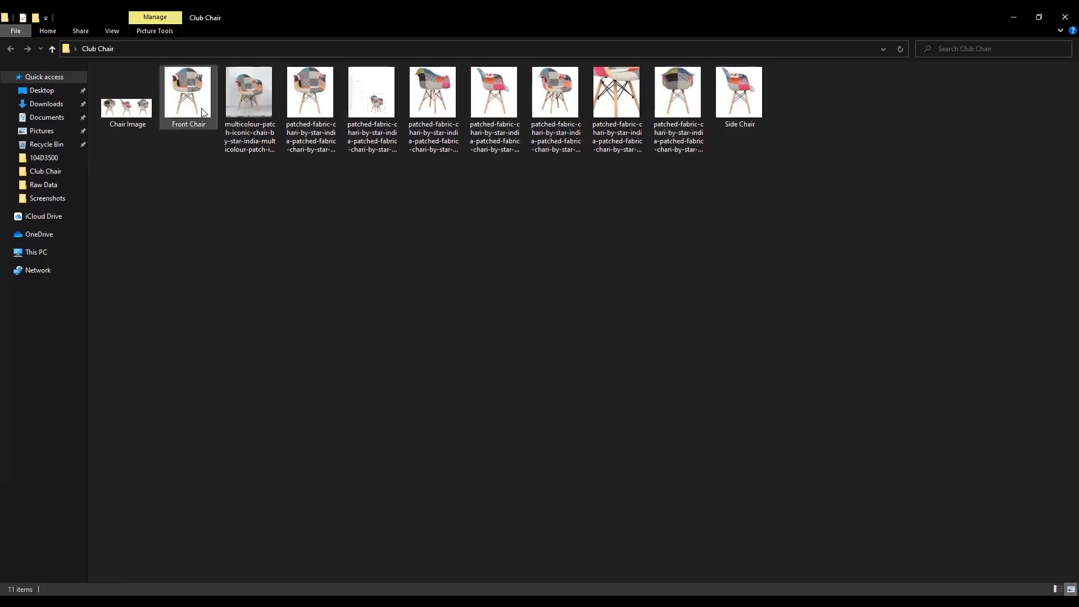
pyautogui.click(191, 92)
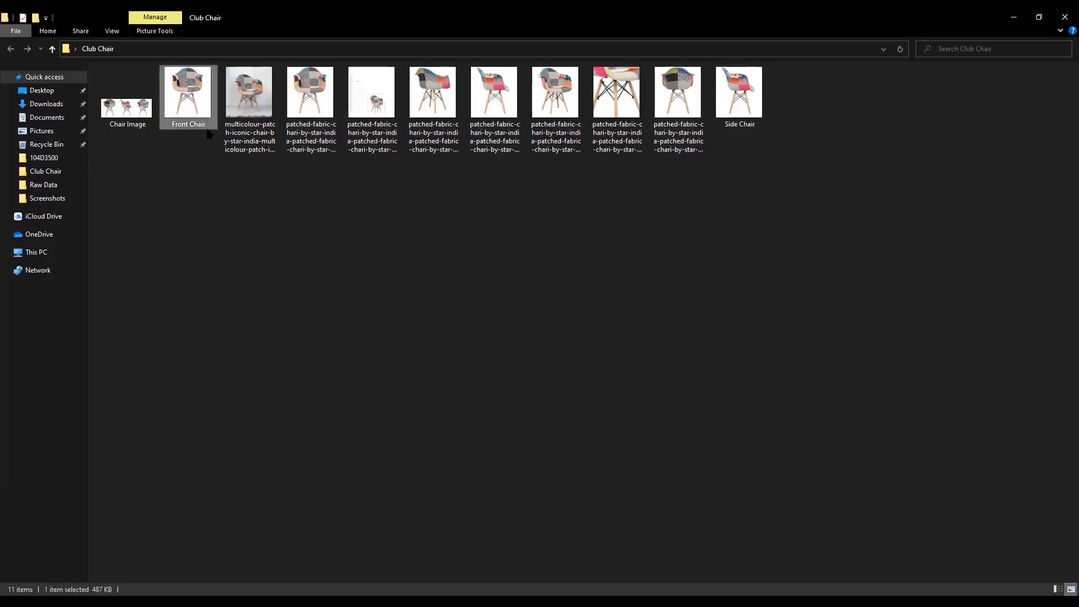
pyautogui.rightClick(186, 109)
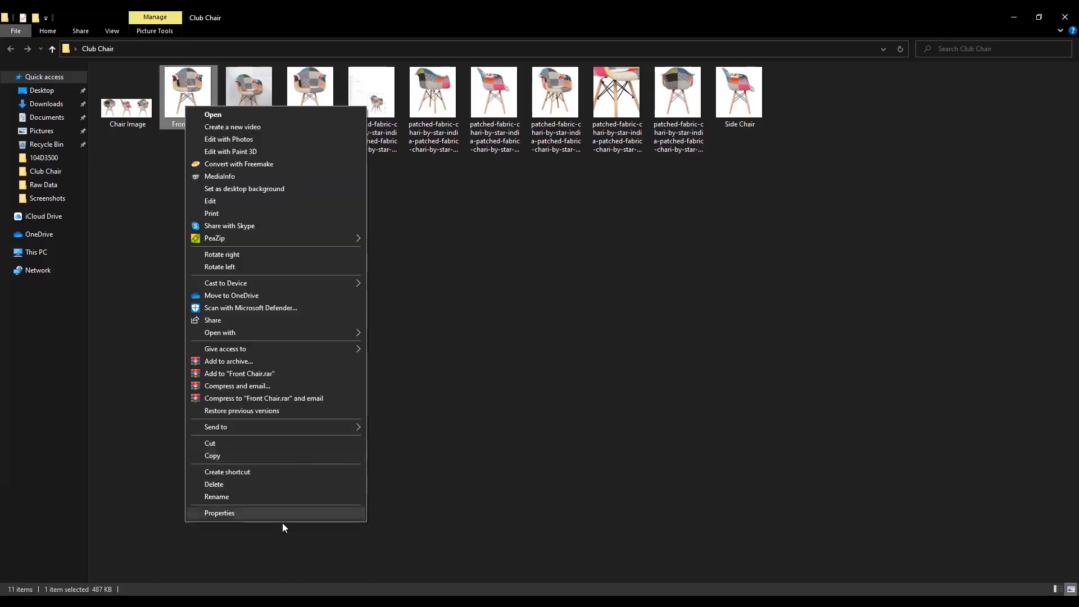
pyautogui.click(283, 513)
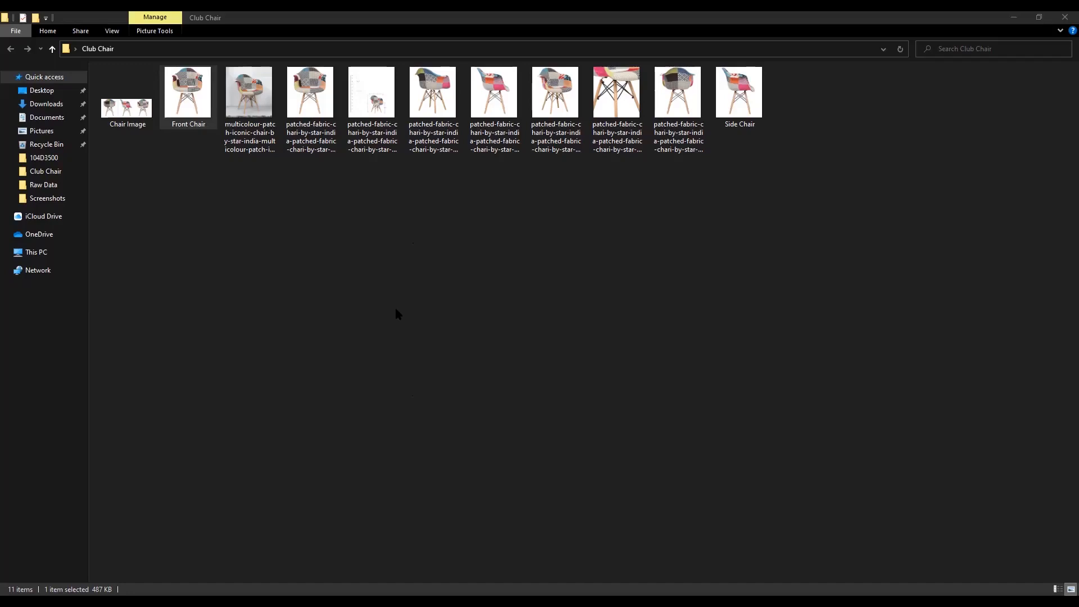
pyautogui.click(444, 334)
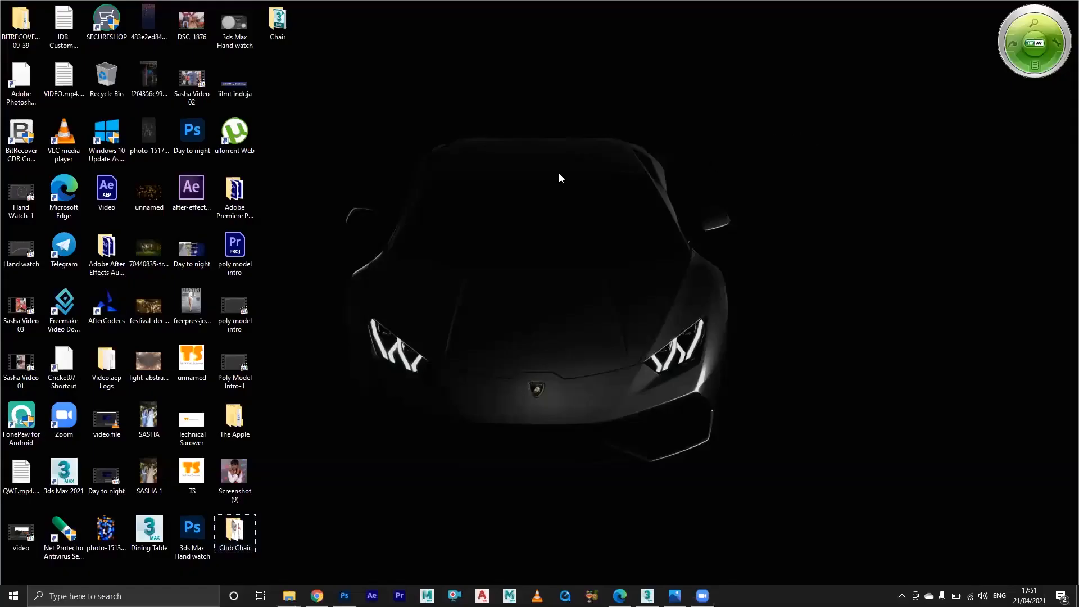
# Look through the subfolders of the Chair project folder on the desktop
pyautogui.click(277, 21)
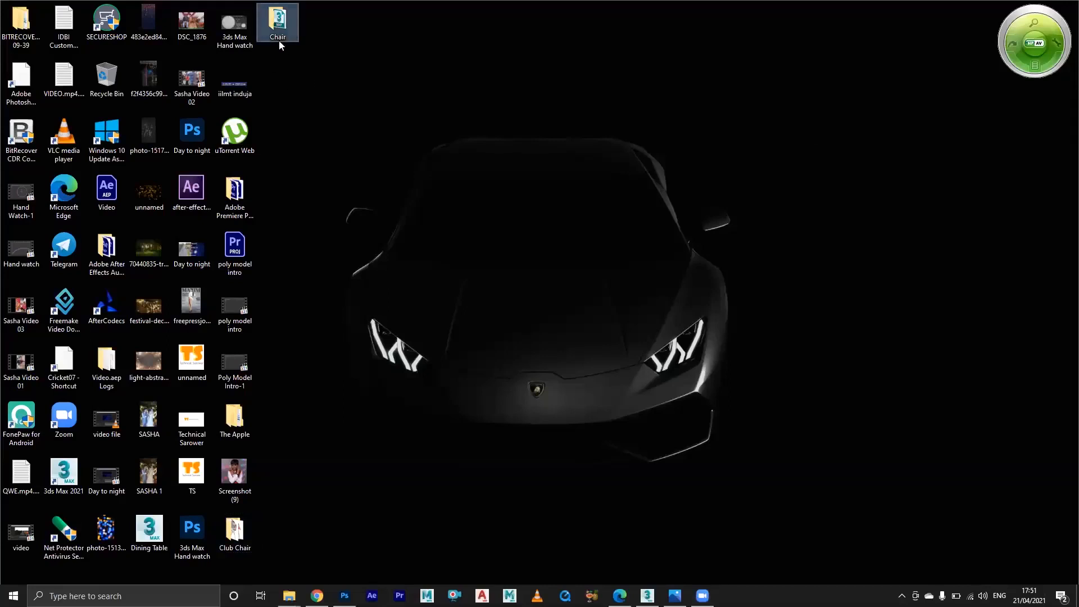
pyautogui.doubleClick(277, 21)
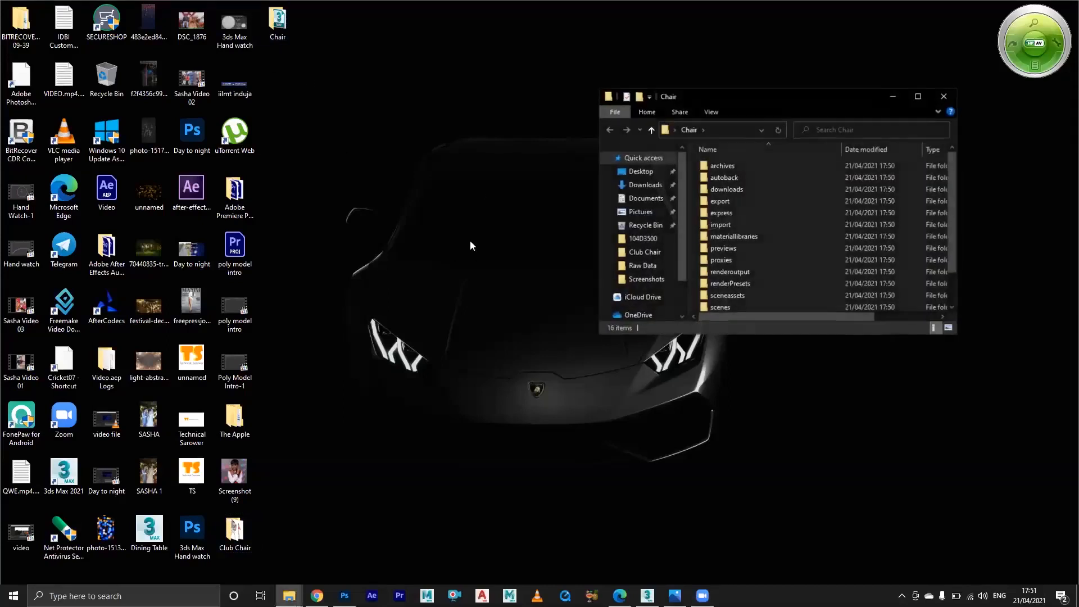
pyautogui.click(911, 97)
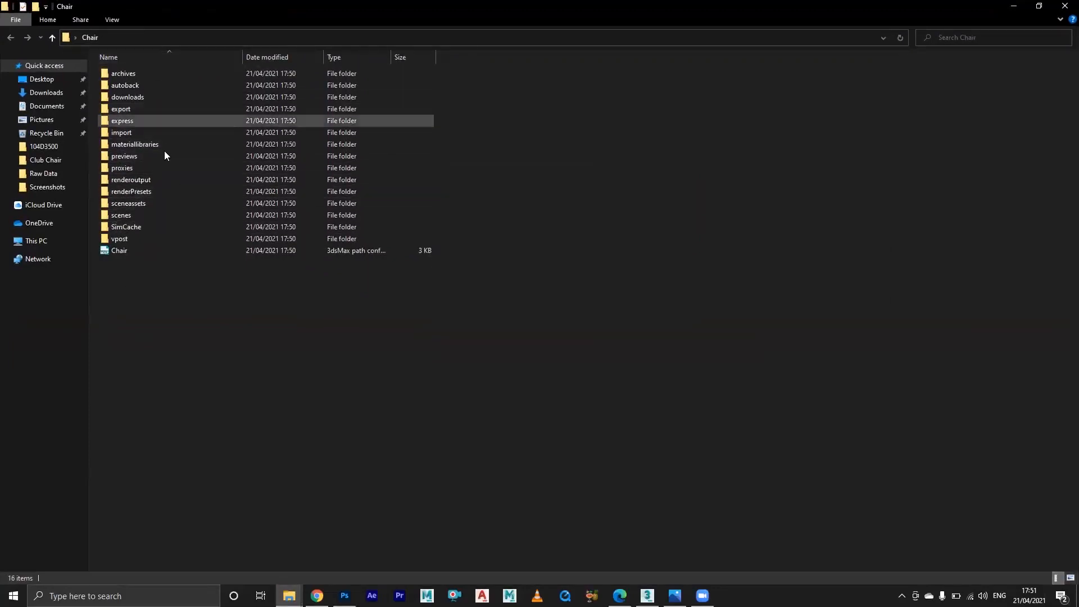
pyautogui.click(1014, 5)
# Copy the Front Chair, Side Chair and last patched-fabric chair images from the desktop's Club Chair folder
pyautogui.doubleClick(235, 531)
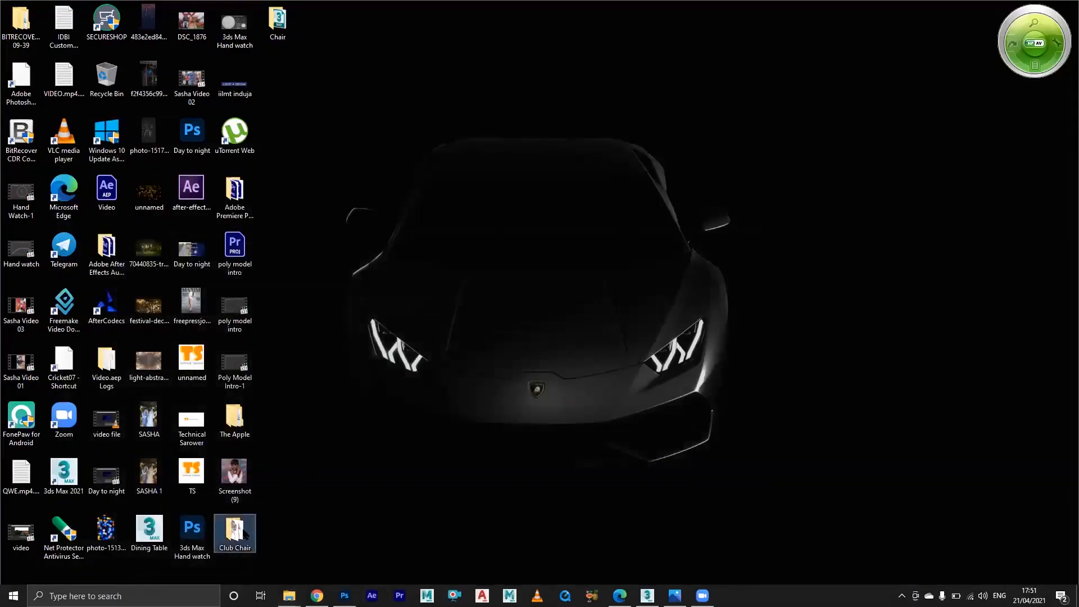
pyautogui.click(932, 110)
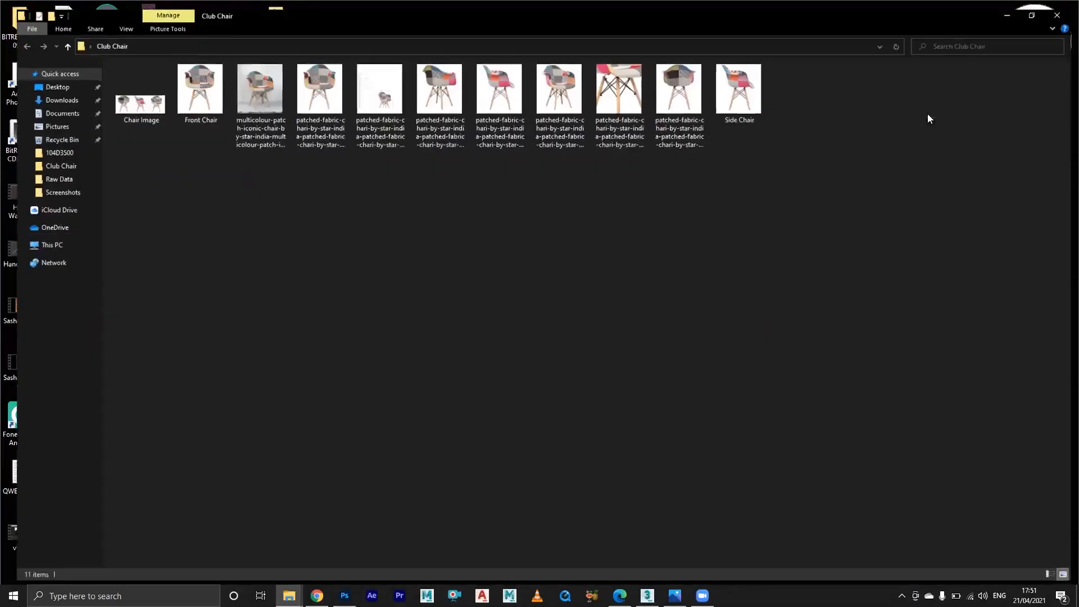
pyautogui.click(190, 87)
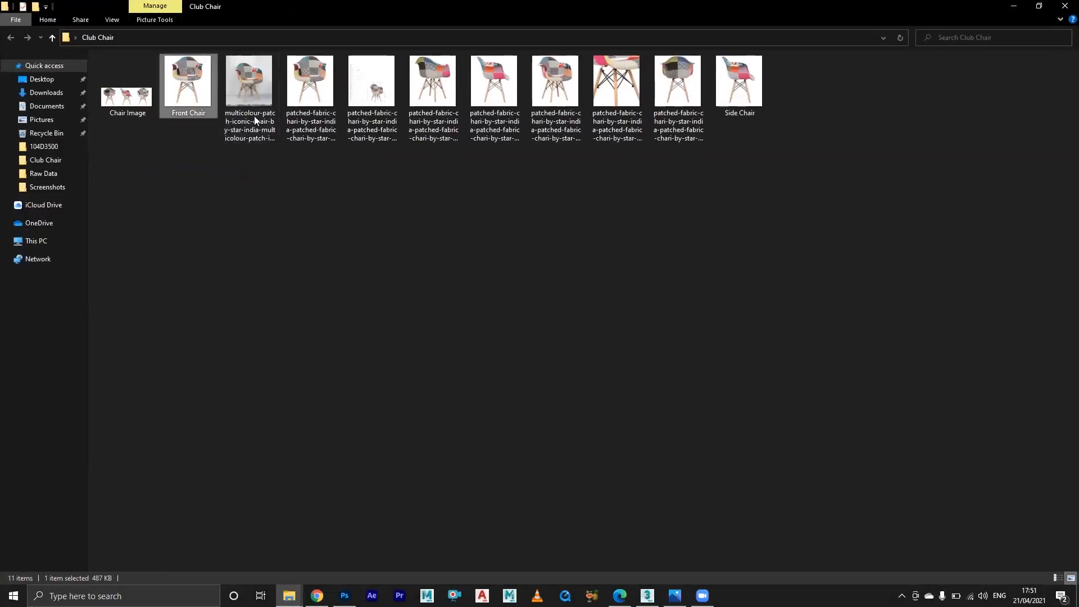
pyautogui.keyDown('ctrl'); pyautogui.click(738, 99); pyautogui.keyUp('ctrl')
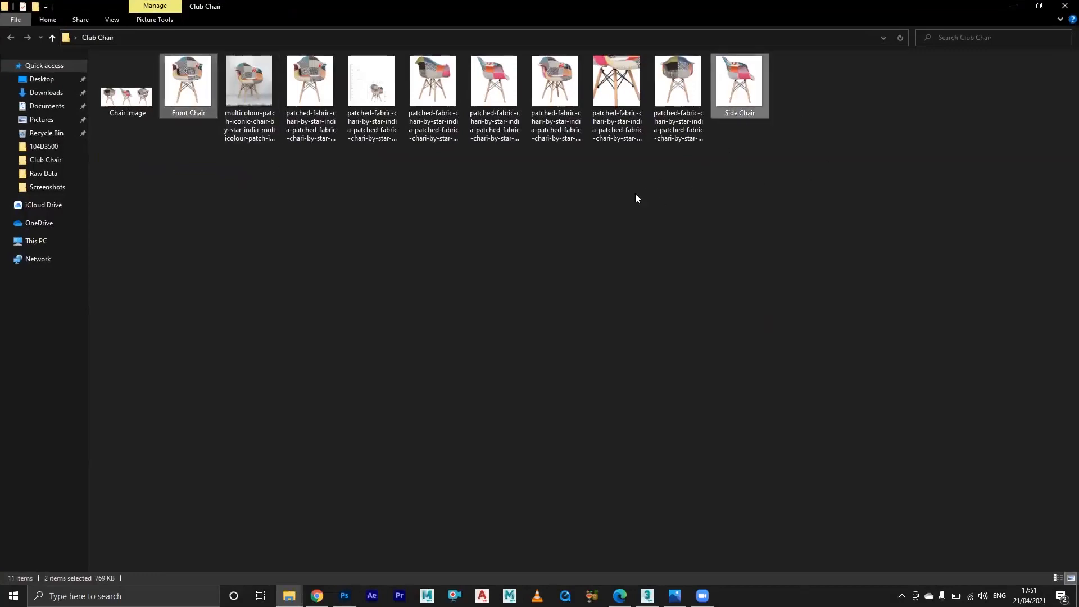
pyautogui.keyDown('ctrl'); pyautogui.click(678, 99); pyautogui.keyUp('ctrl')
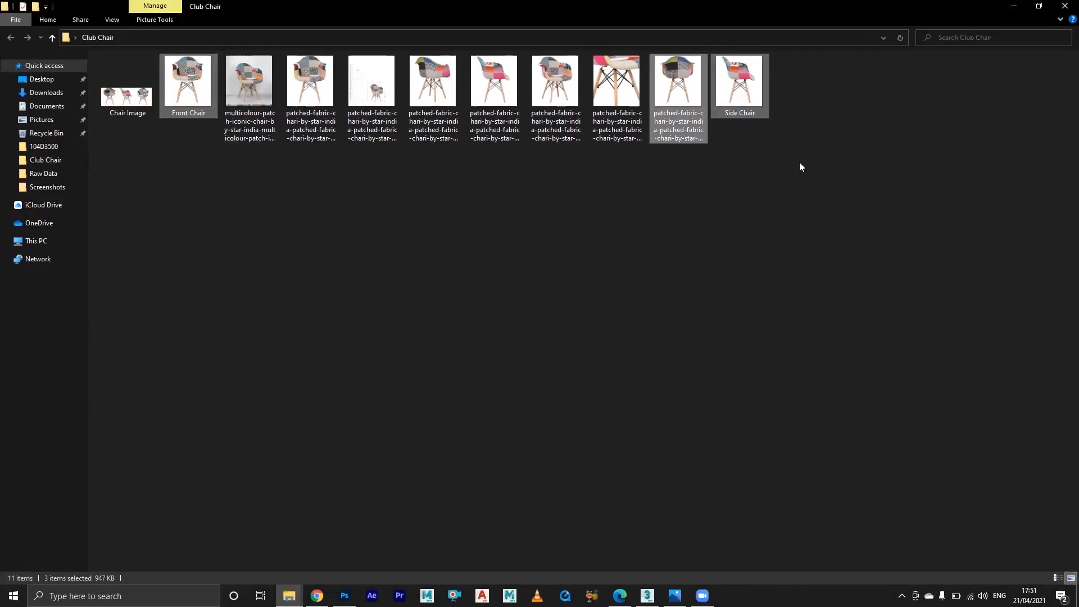
pyautogui.click(1014, 6)
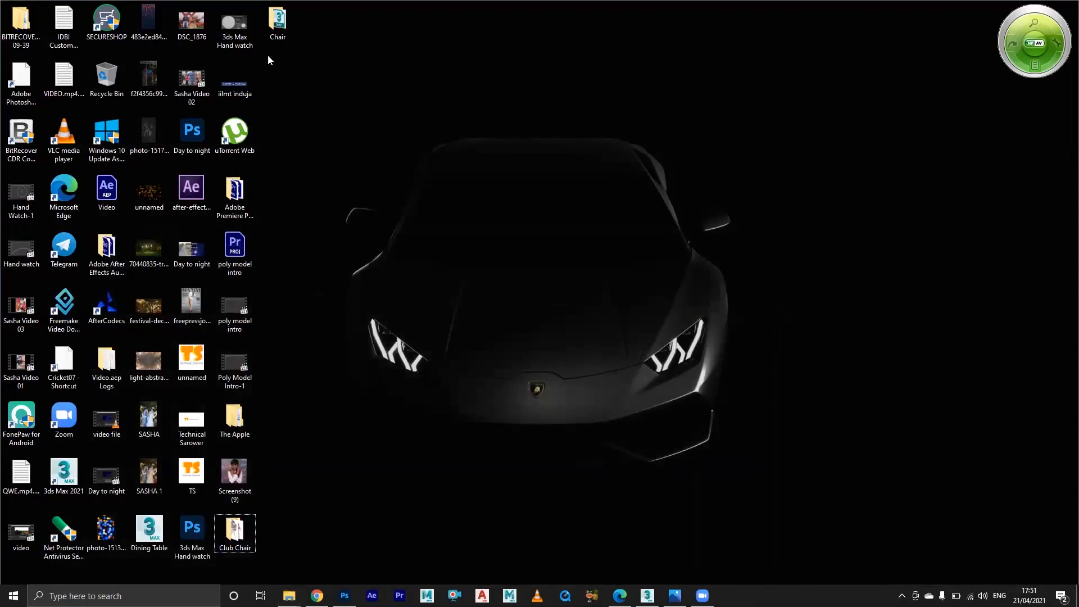
# Paste the copied chair images into the images folder under sceneassets in the Chair project folder
pyautogui.doubleClick(275, 20)
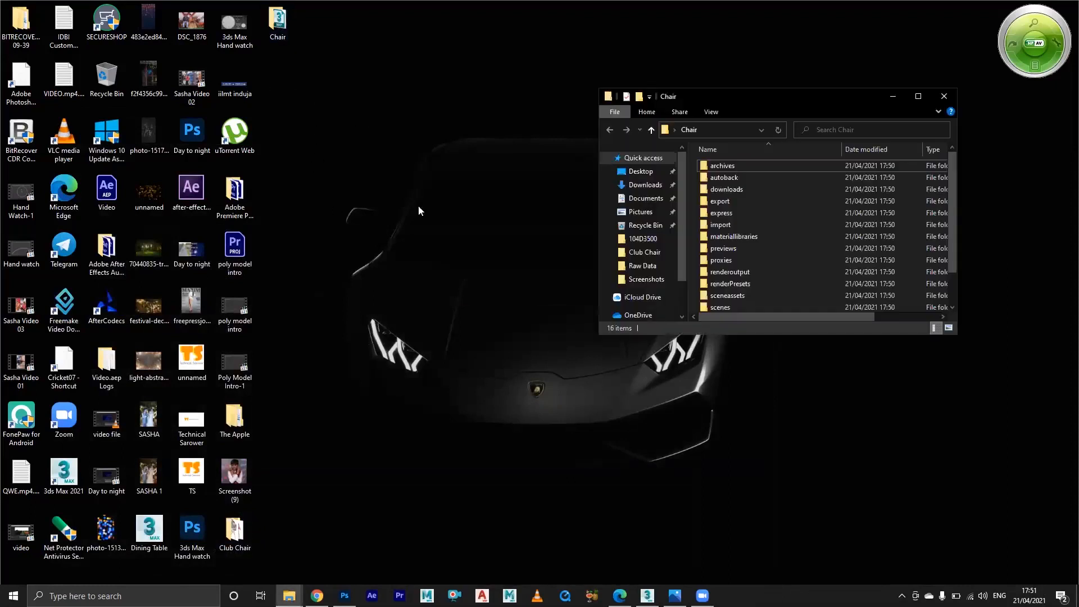
pyautogui.click(918, 96)
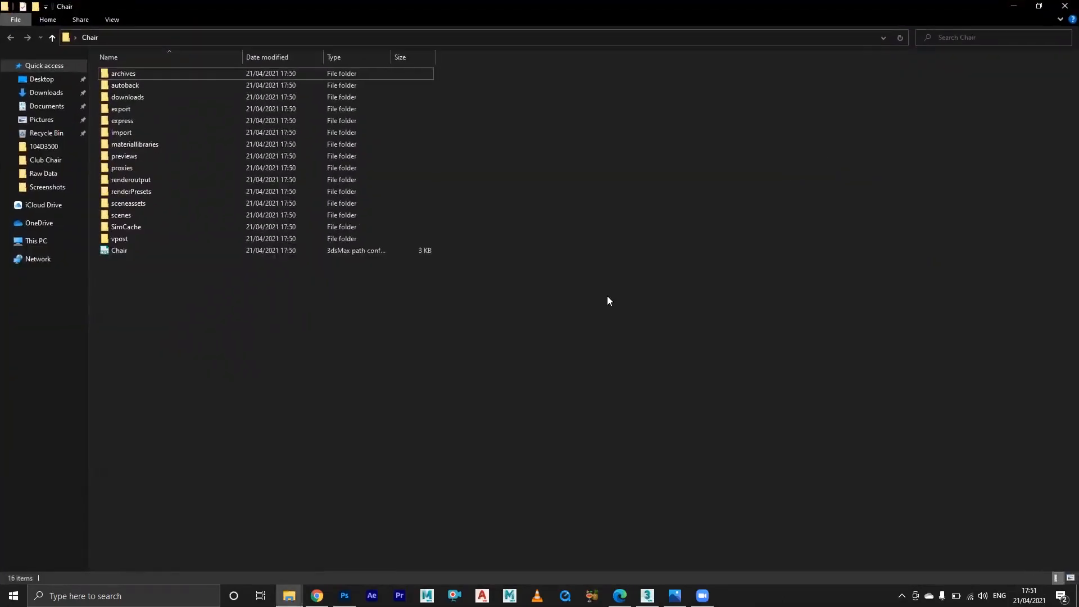
pyautogui.doubleClick(162, 203)
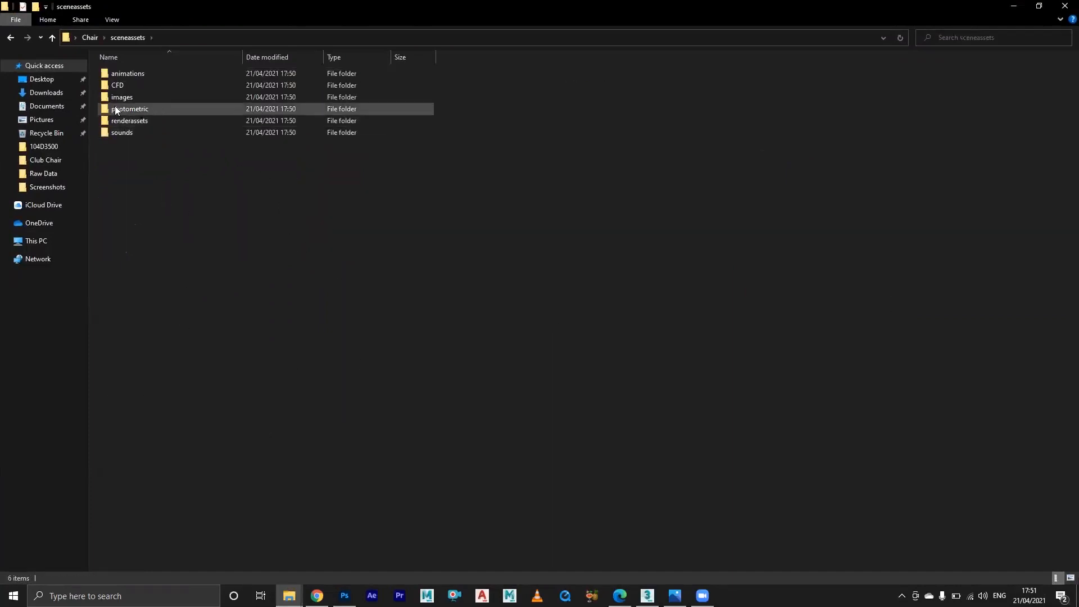
pyautogui.doubleClick(176, 97)
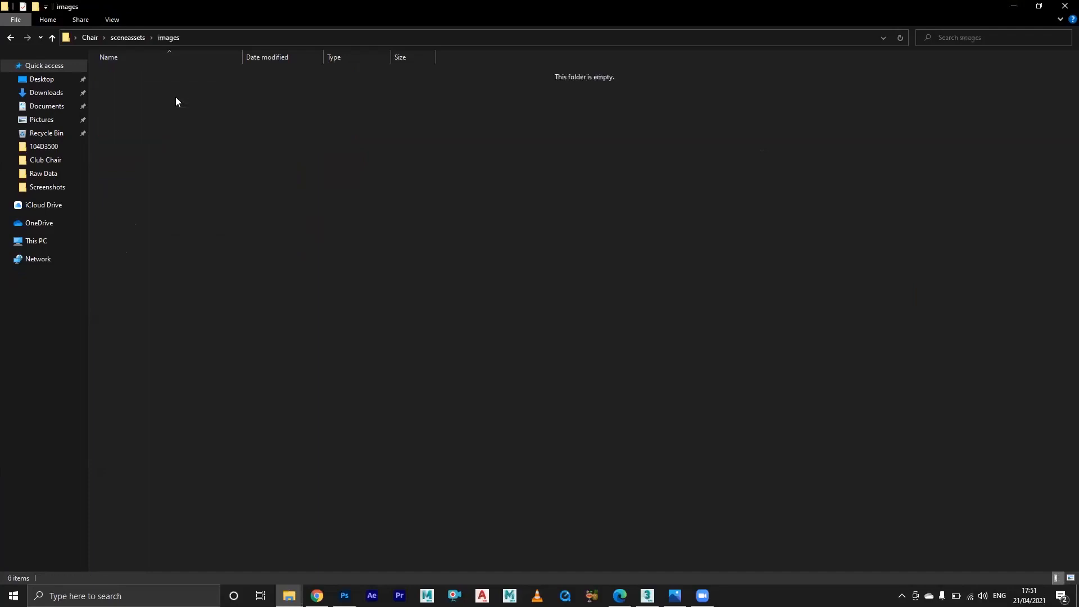
pyautogui.hotkey('ctrl', 'v')
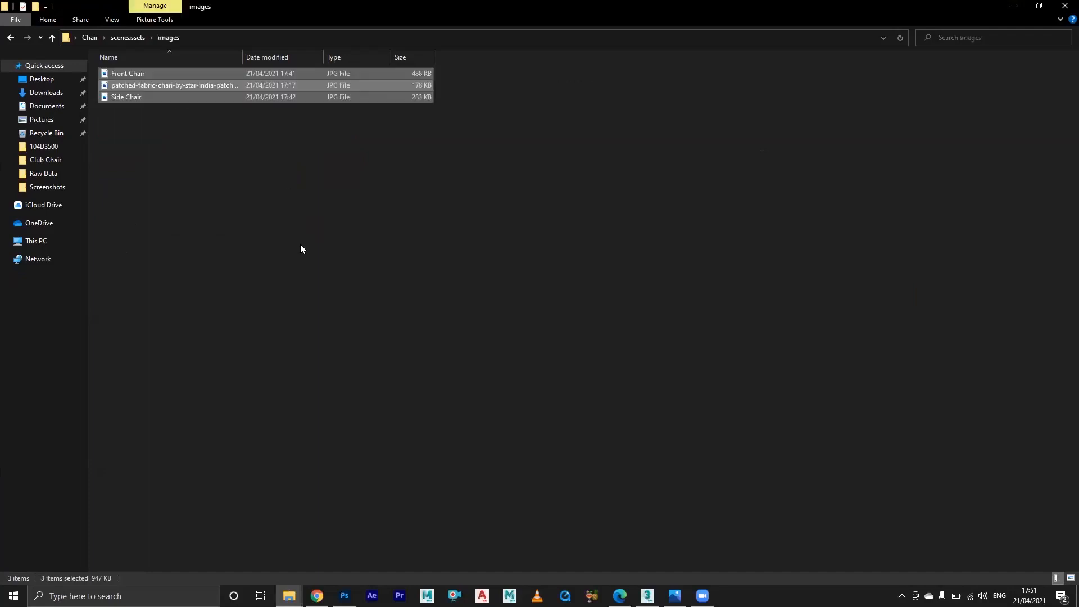
# Display the images folder's files as large icons and minimize the folder window
pyautogui.rightClick(385, 200)
pyautogui.moveTo(387, 204)
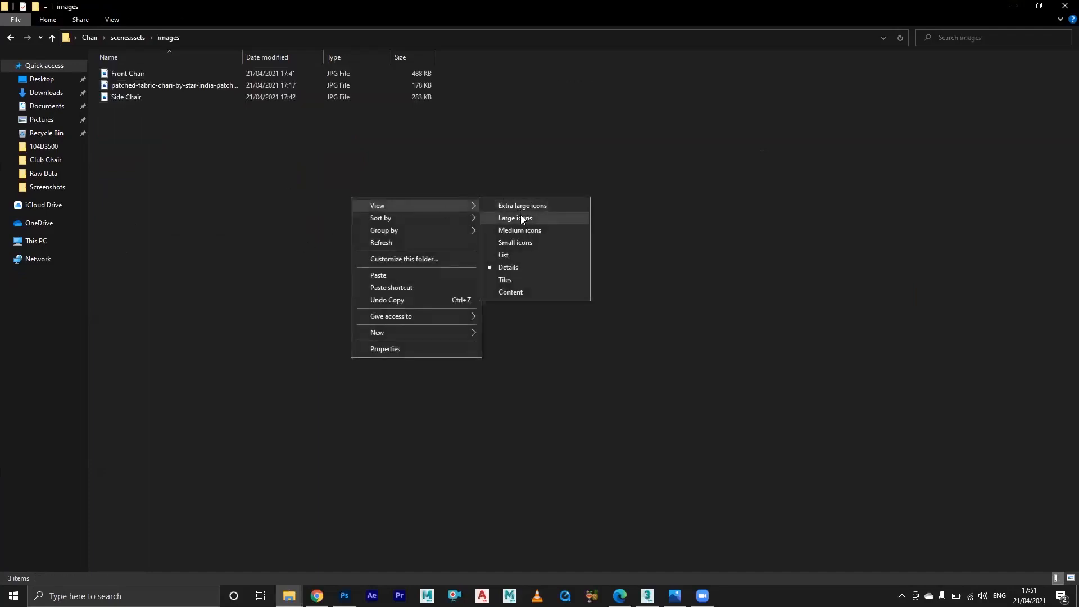
pyautogui.click(520, 218)
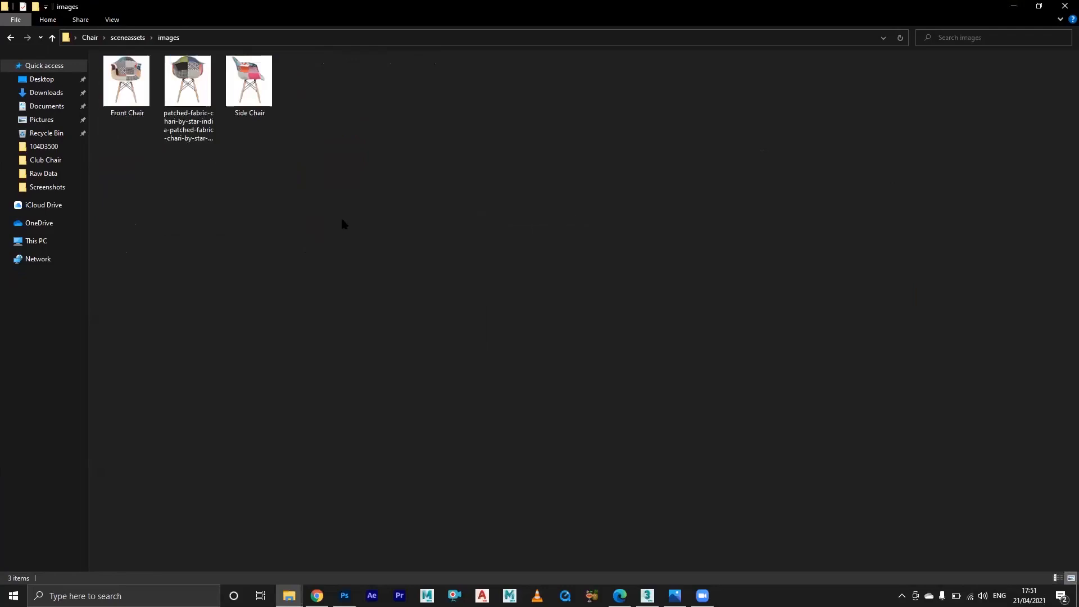
pyautogui.click(1010, 5)
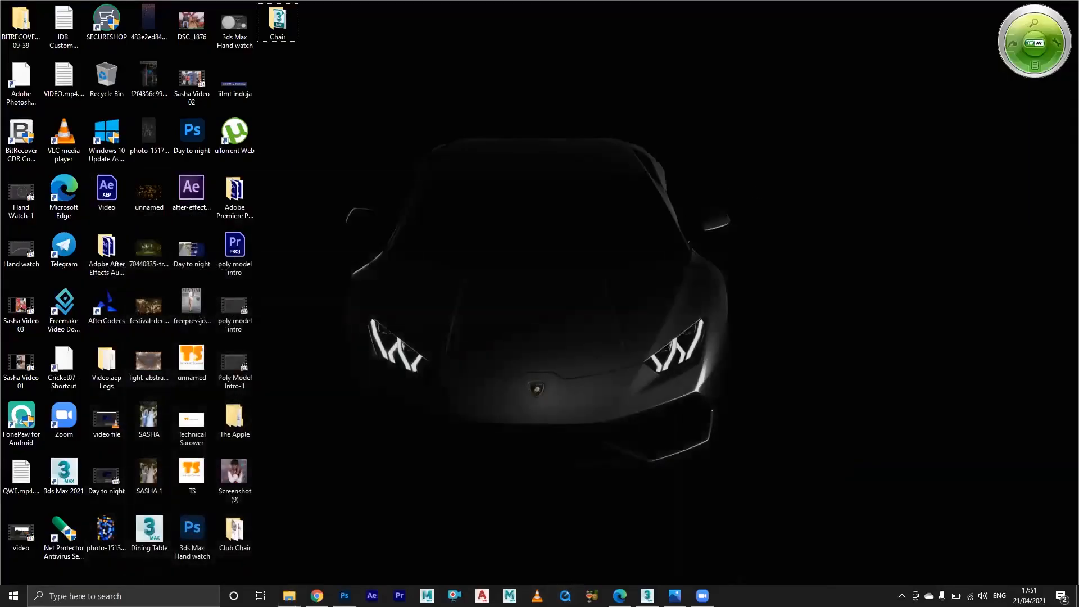
# Switch to 3ds Max and apply Front Chair.jpg from the project's sceneassets images folder as the Front viewport background
pyautogui.click(647, 596)
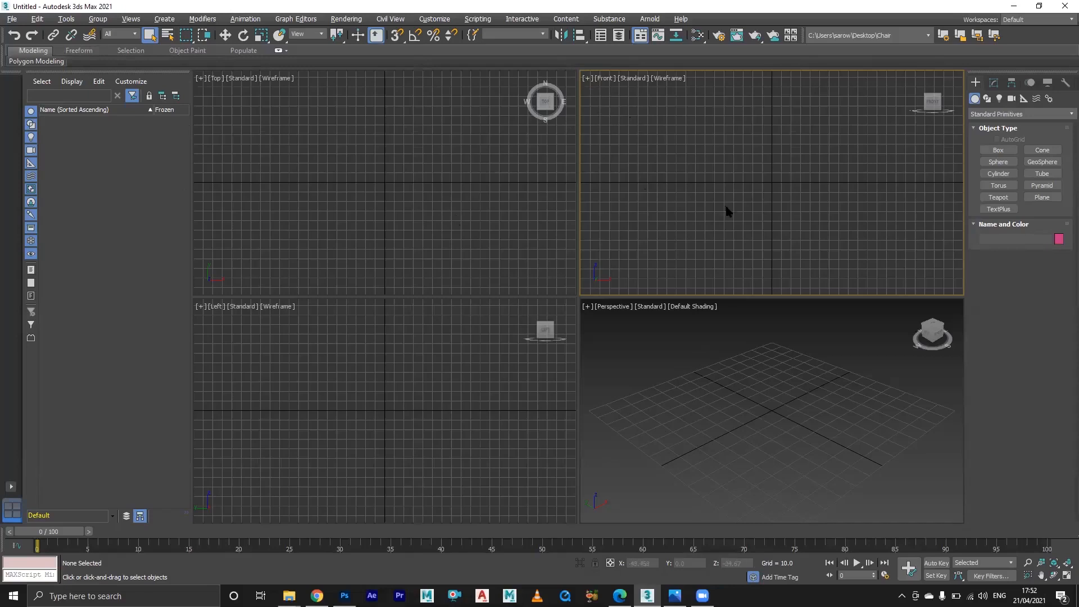
pyautogui.hotkey('alt', 'b')
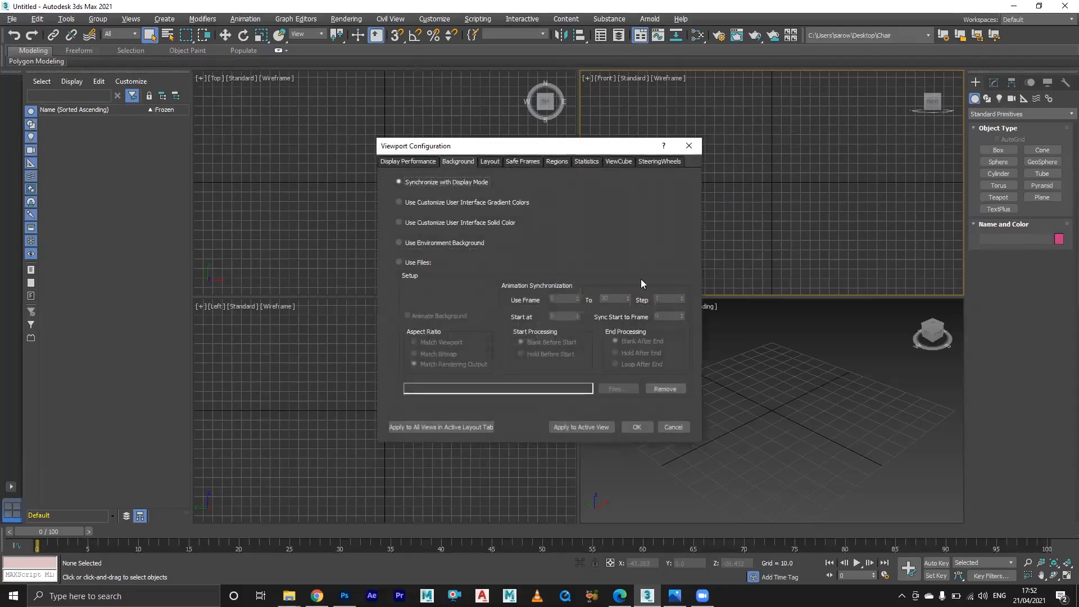
pyautogui.click(398, 263)
pyautogui.click(605, 388)
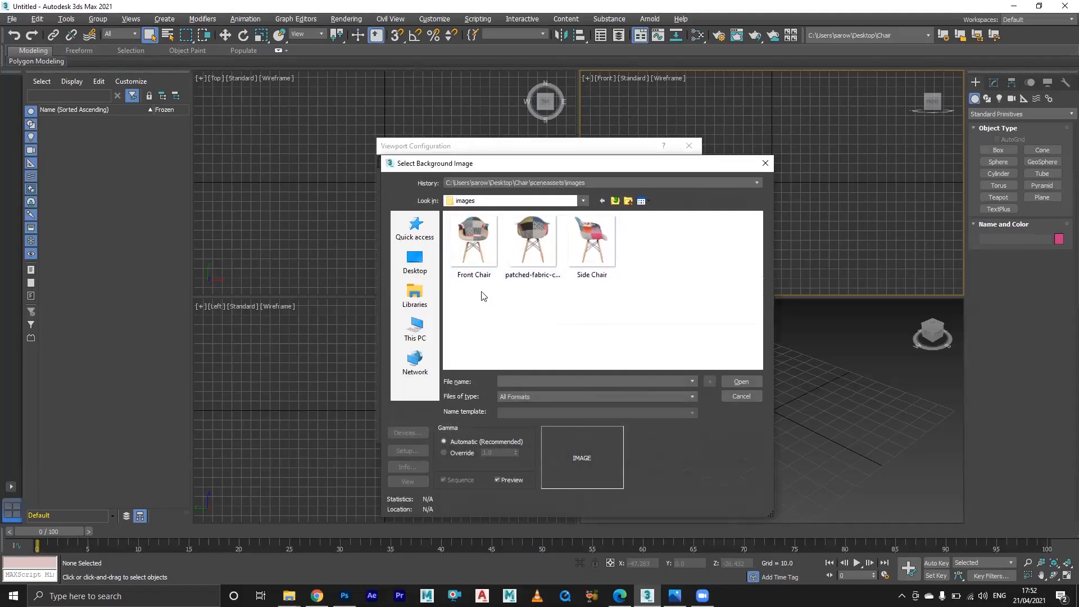
pyautogui.click(474, 256)
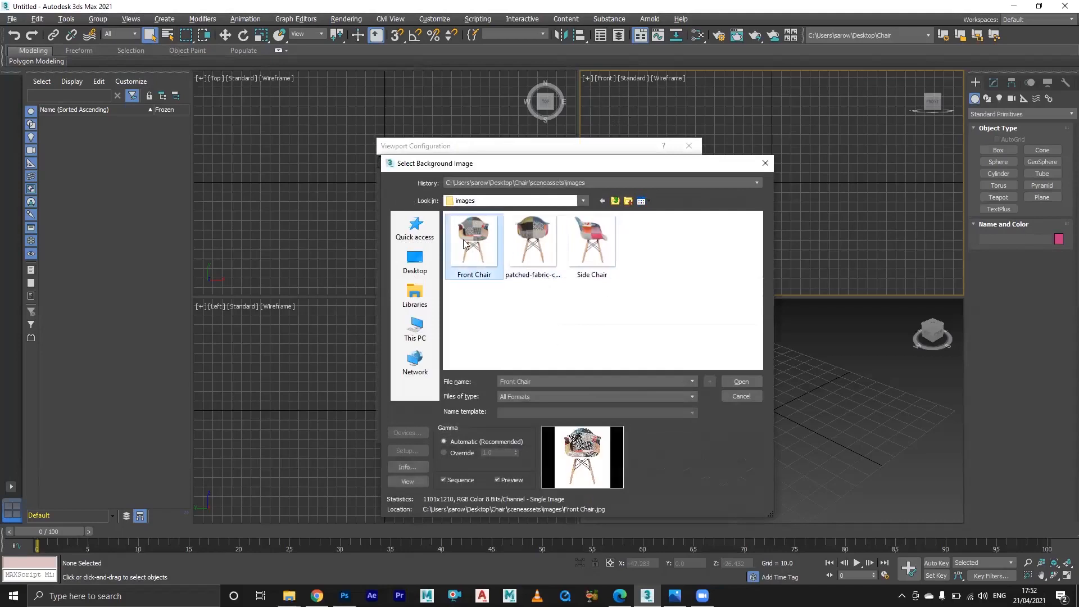
pyautogui.click(733, 385)
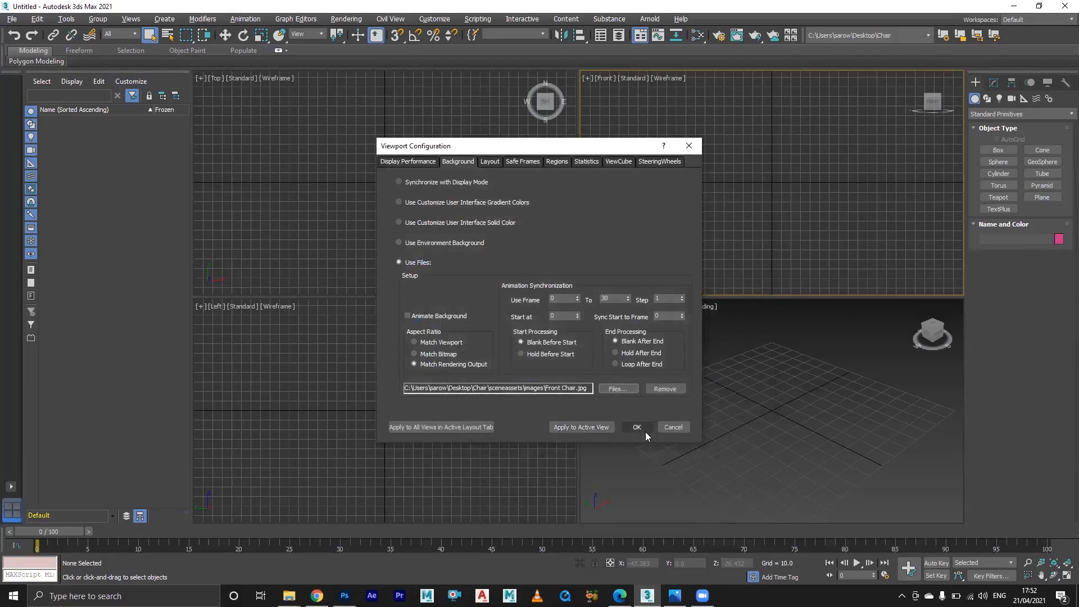
pyautogui.click(597, 427)
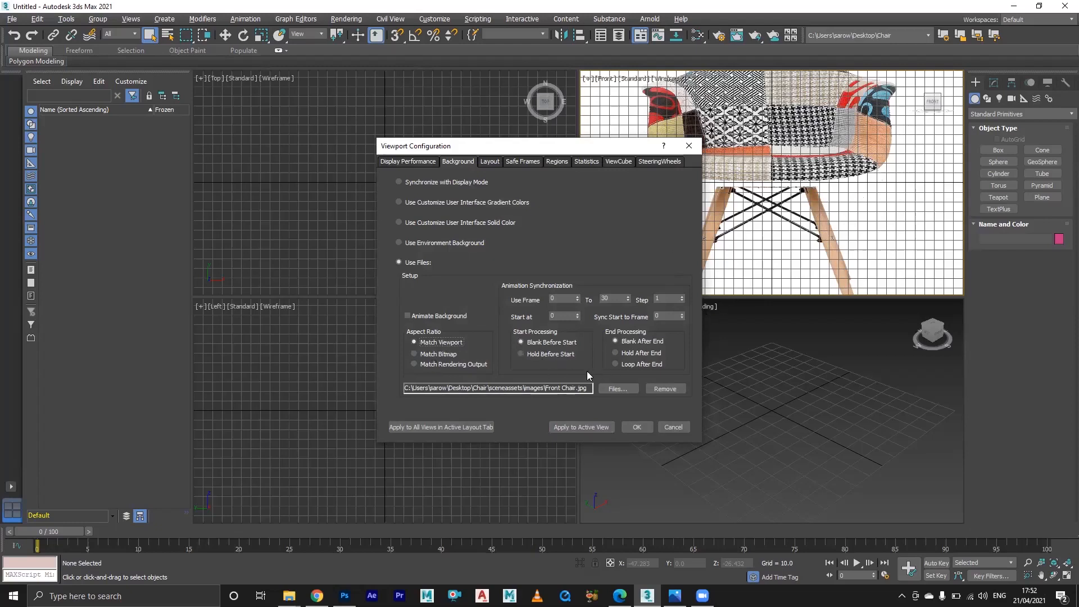
# Try the Match Viewport aspect ratio on the Front viewport background, and apply Match Bitmap instead
pyautogui.click(584, 427)
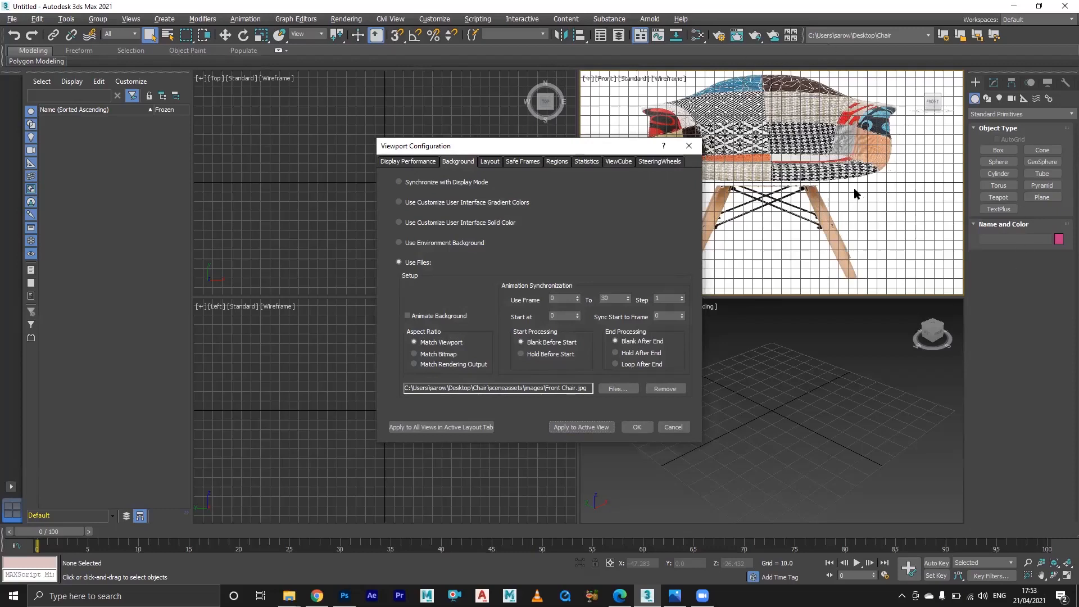
pyautogui.click(441, 354)
pyautogui.click(575, 428)
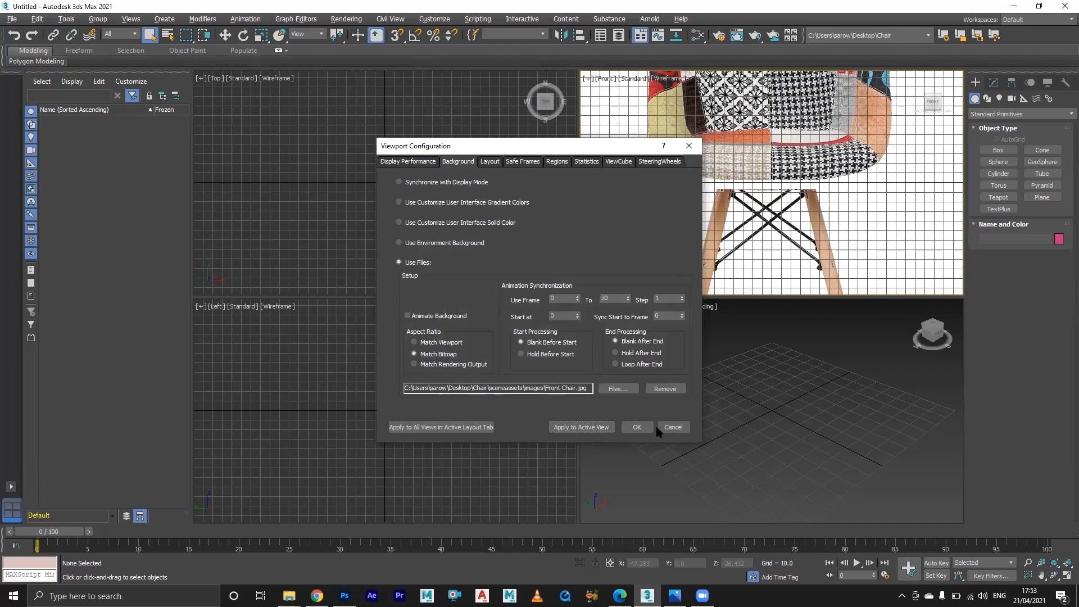
pyautogui.click(670, 428)
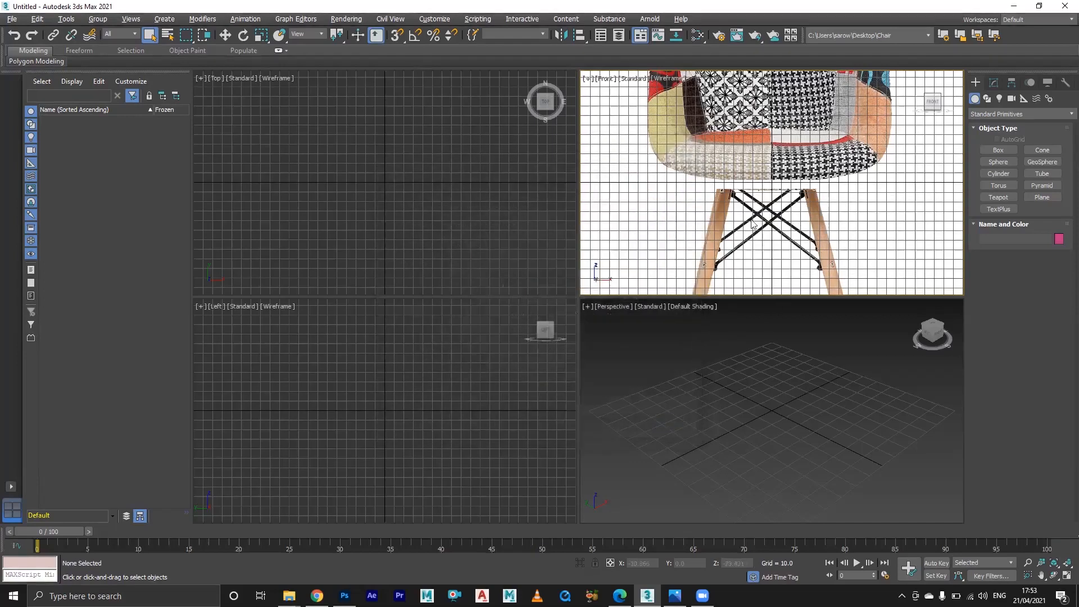
pyautogui.scroll(-3, 733, 215)
pyautogui.scroll(3, 733, 216)
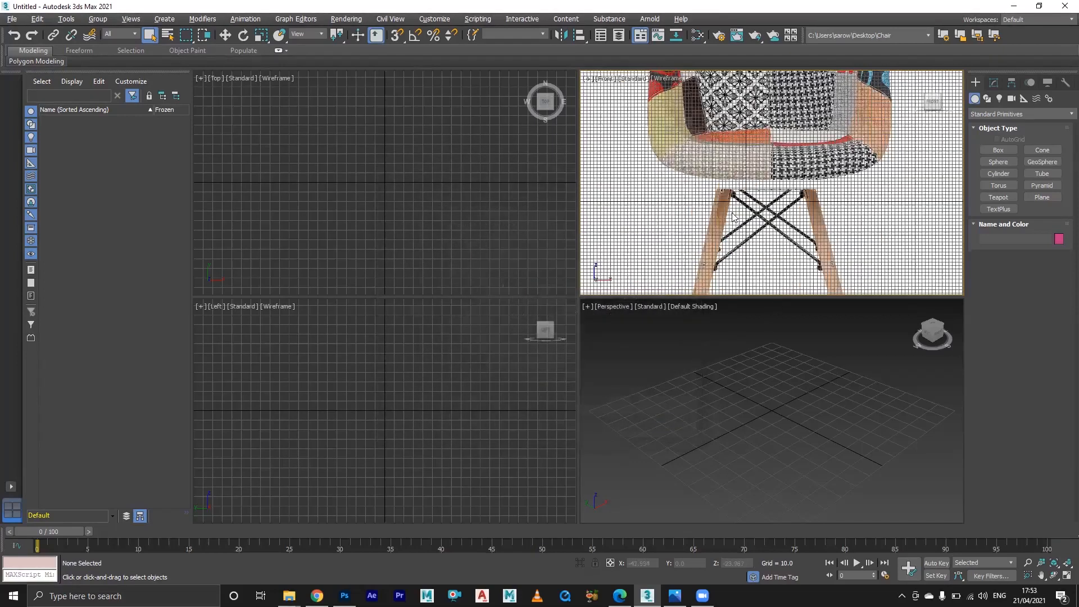
pyautogui.scroll(4, 732, 204)
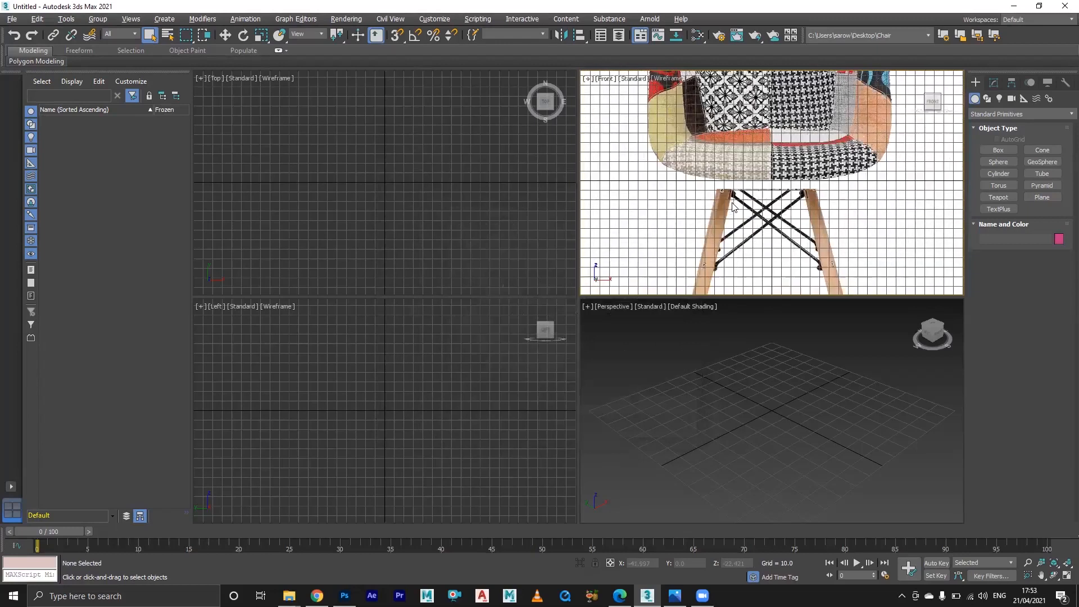
pyautogui.scroll(-3, 732, 206)
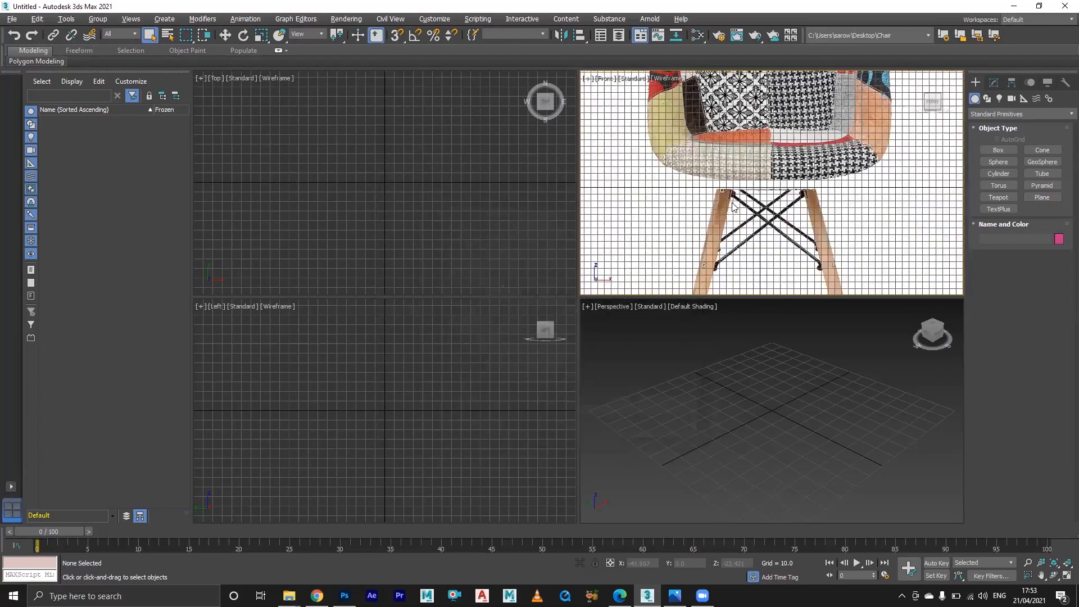
pyautogui.scroll(3, 732, 206)
pyautogui.scroll(-3, 733, 206)
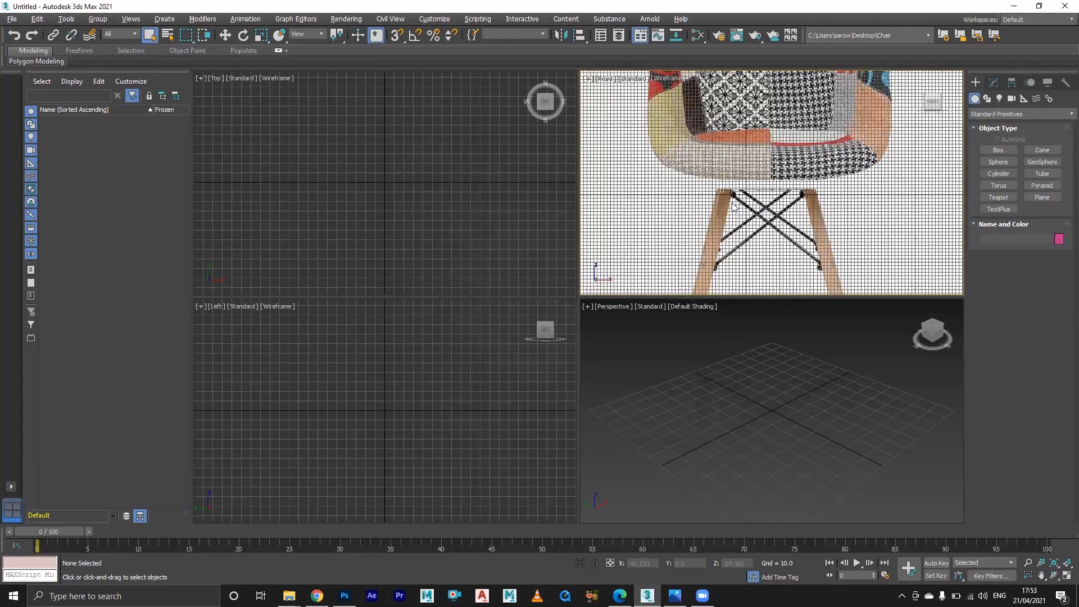
pyautogui.scroll(4, 733, 205)
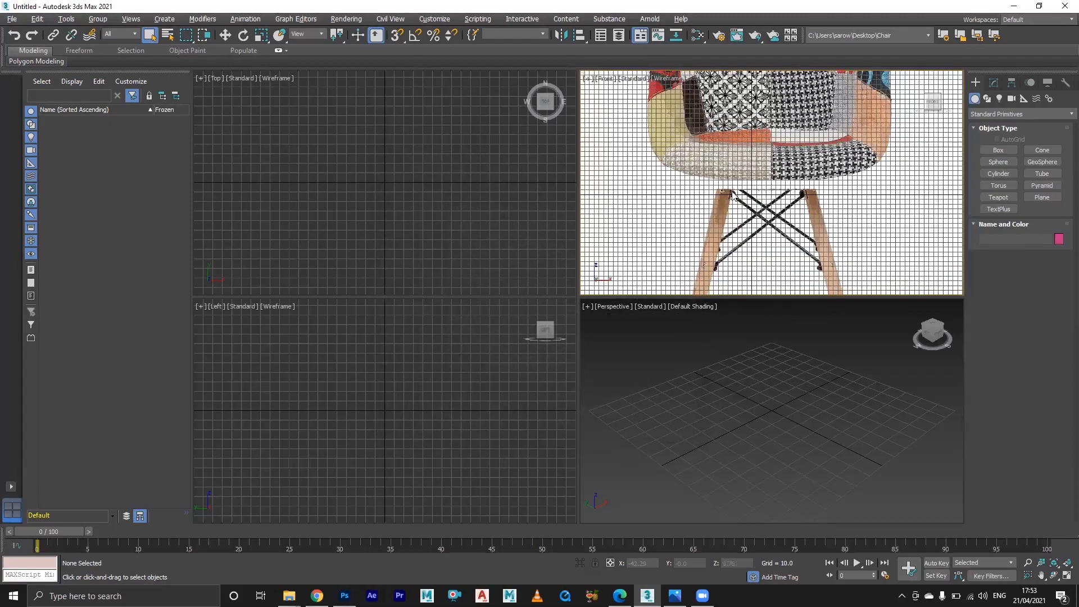
pyautogui.scroll(-1, 733, 195)
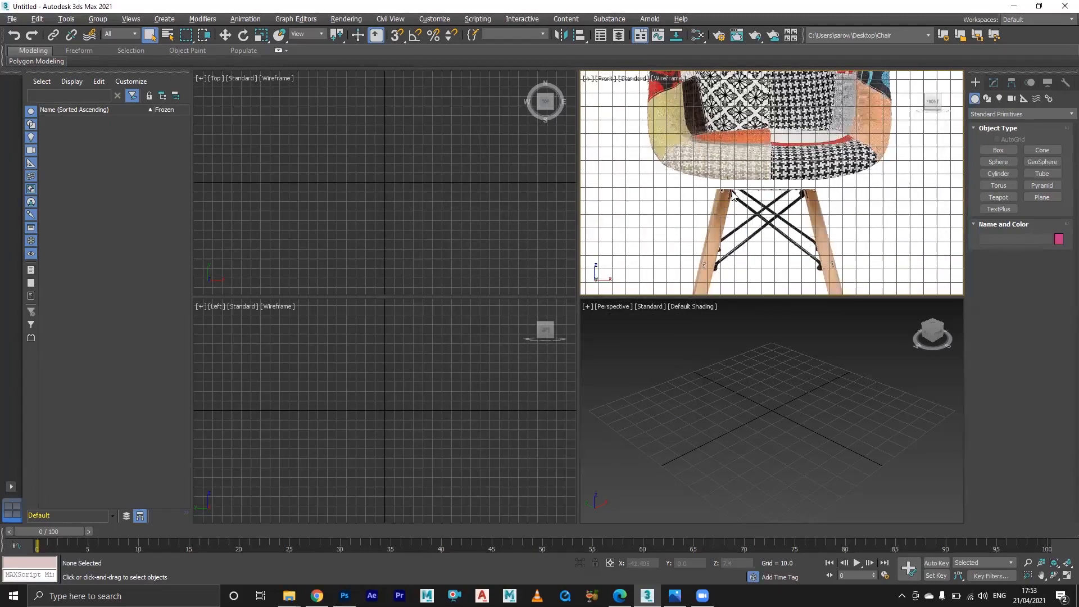
pyautogui.hotkey('alt', 'b')
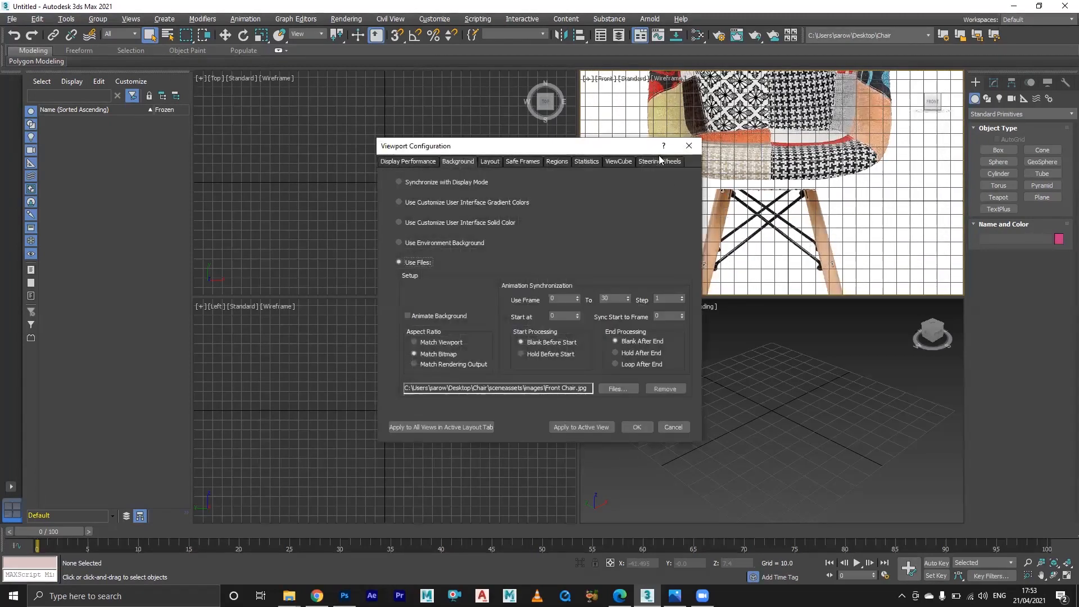
pyautogui.click(440, 365)
pyautogui.click(672, 428)
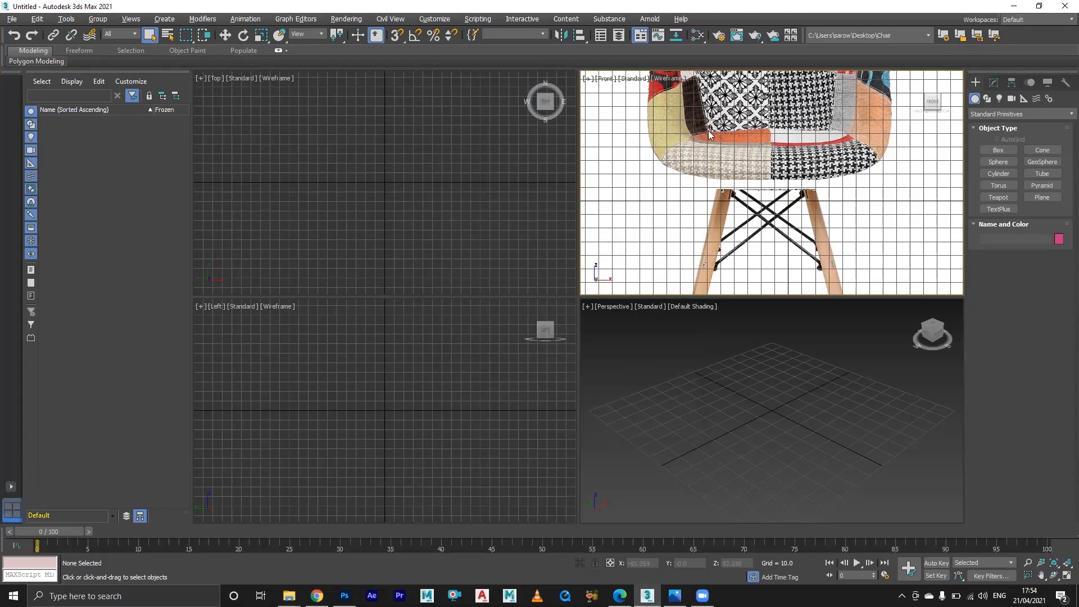
# Open the render settings, and check the Front Chair image's pixel dimensions in its file details in the Club Chair folder
pyautogui.press('F10')
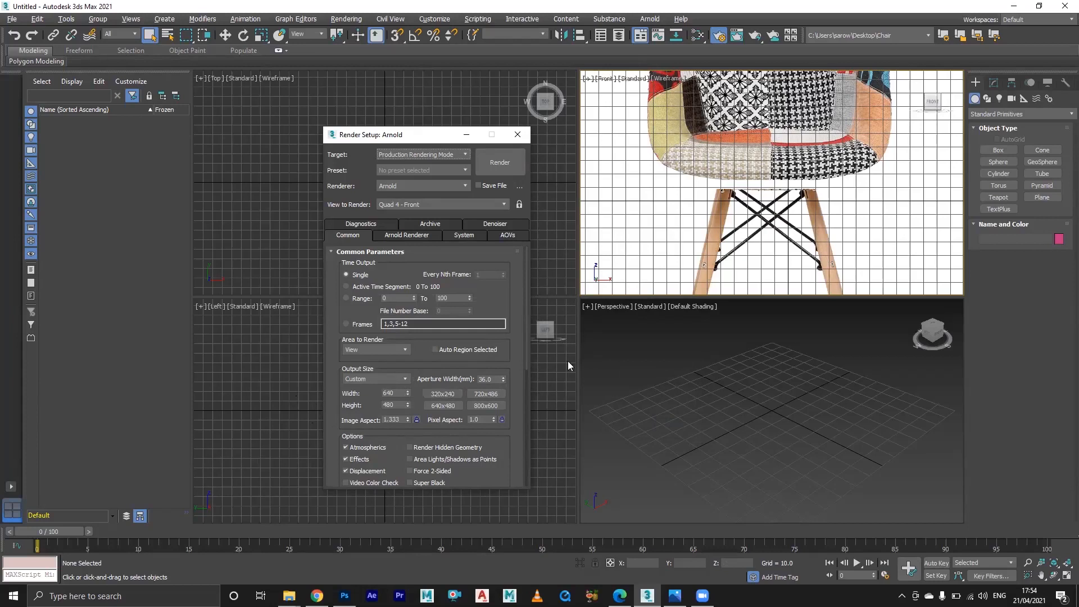
pyautogui.doubleClick(392, 393)
pyautogui.click(289, 595)
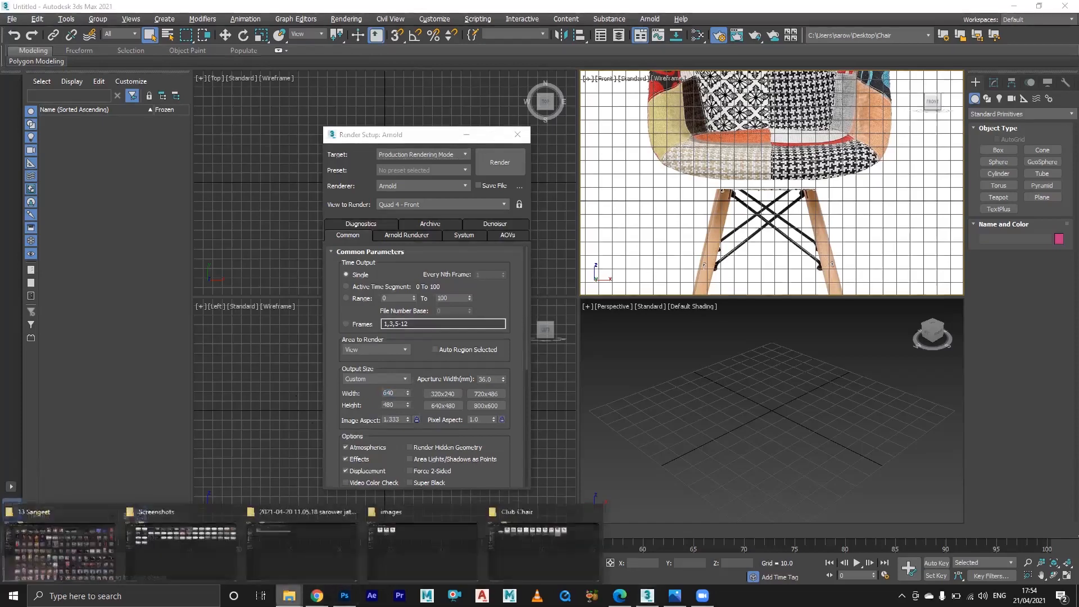
pyautogui.click(513, 546)
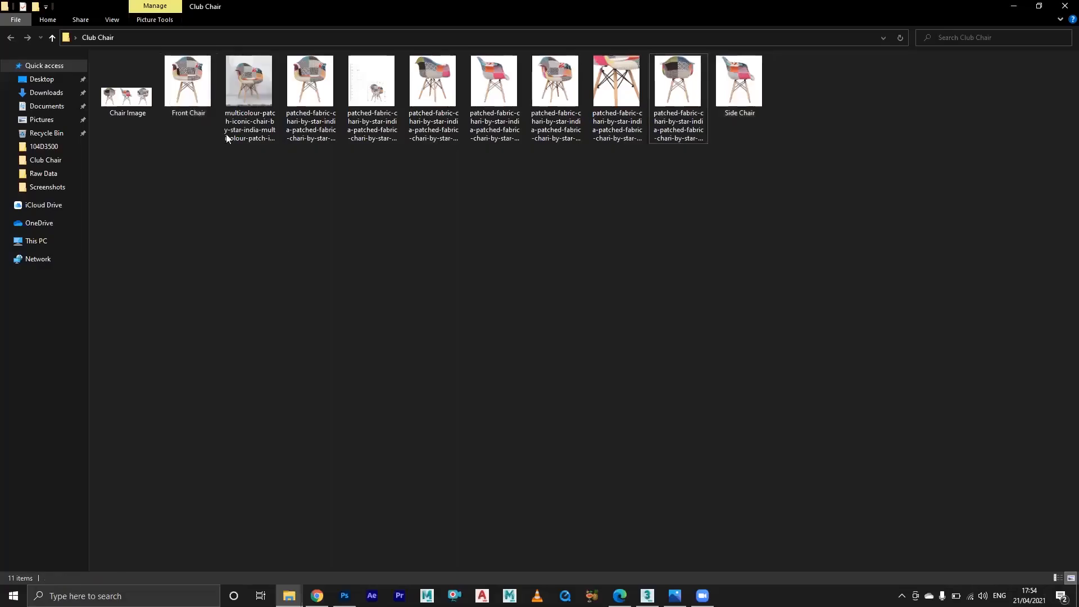
pyautogui.rightClick(185, 84)
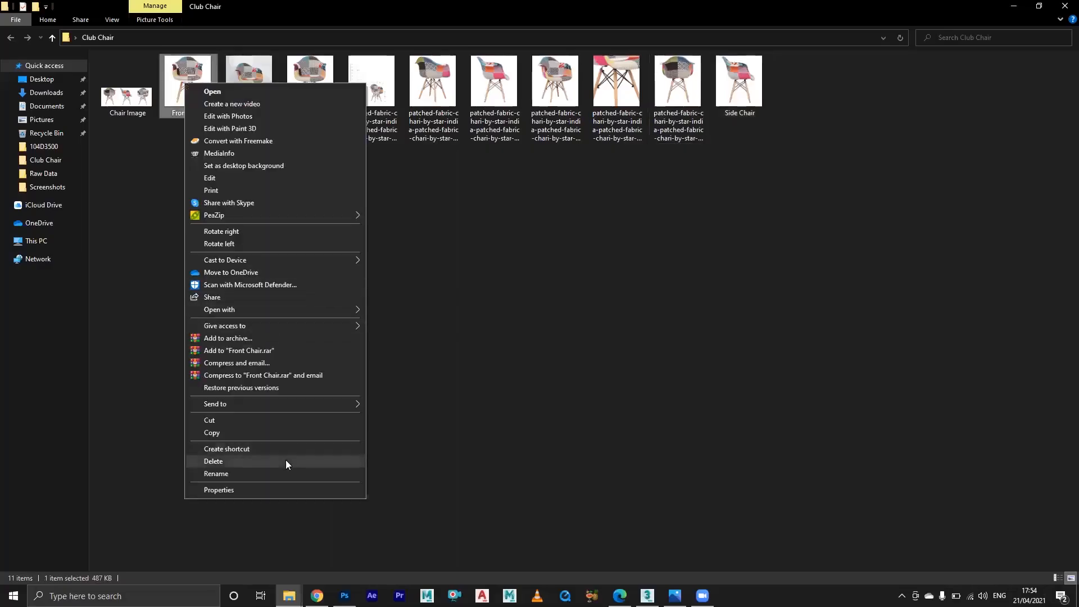
pyautogui.click(299, 494)
pyautogui.click(263, 111)
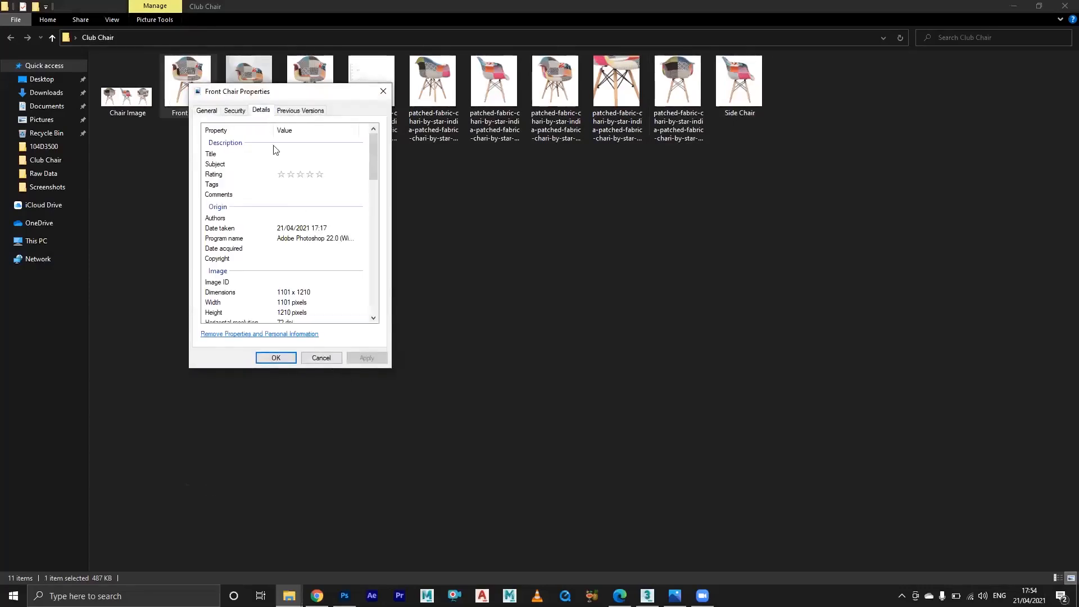
pyautogui.click(332, 358)
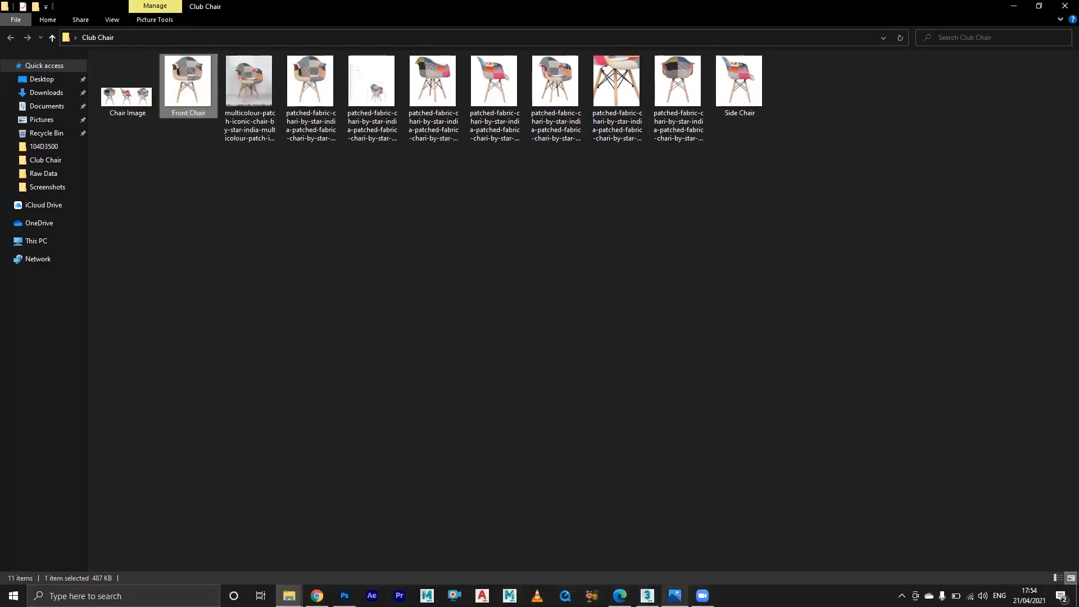
# Switch back to 3ds Max and set the render output size to the Front Chair image's 1101 x 1210 pixels
pyautogui.click(648, 595)
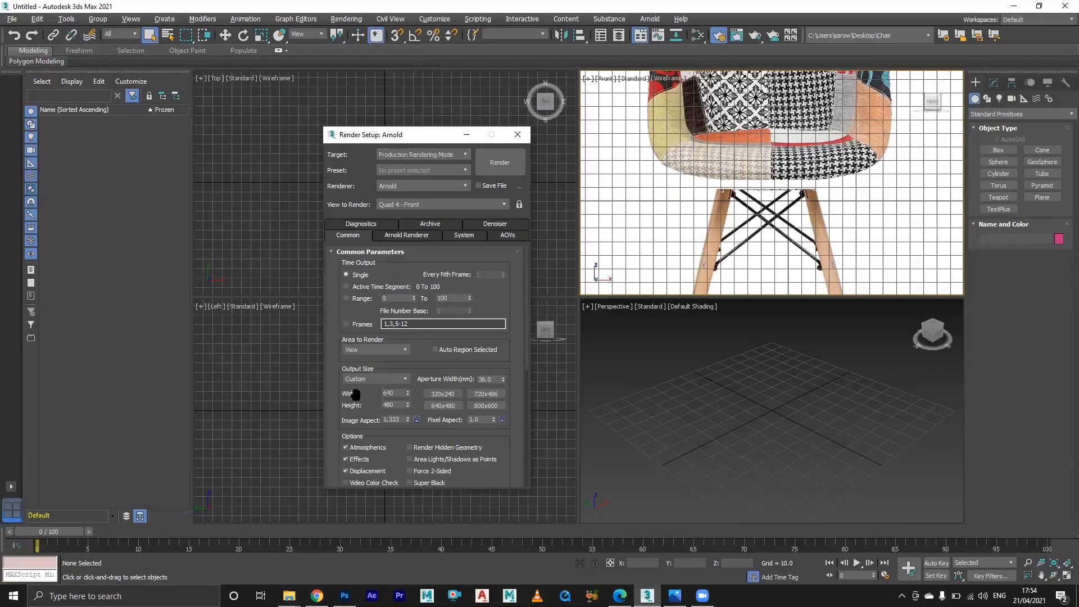
pyautogui.doubleClick(392, 392)
pyautogui.write('1101')
pyautogui.doubleClick(397, 402)
pyautogui.write('10')
pyautogui.press('Return')
pyautogui.click(518, 135)
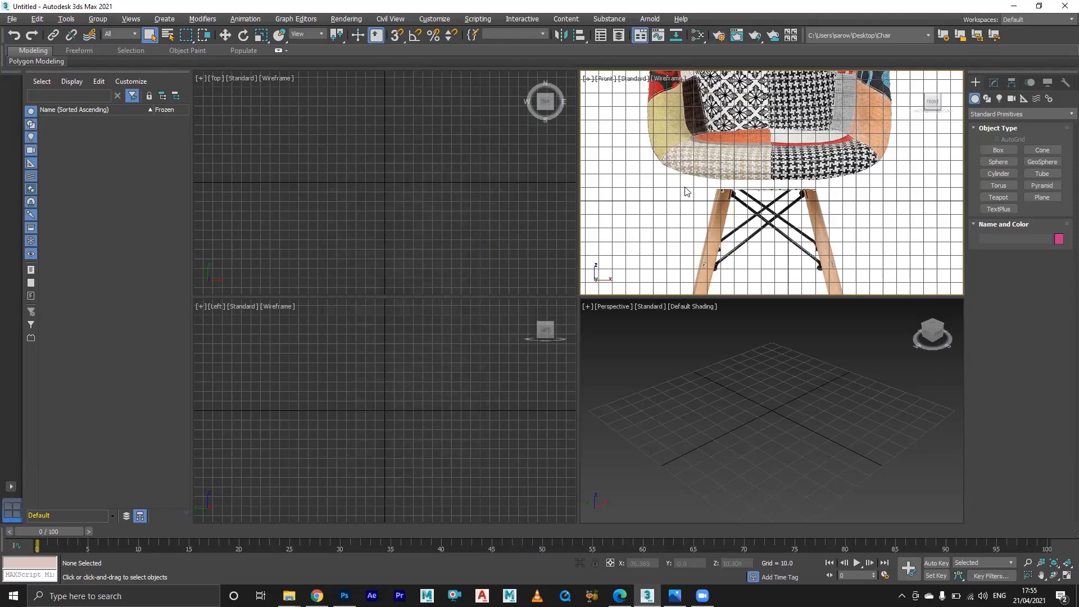
# Apply the Match Rendering Output aspect ratio to the Front viewport's background image
pyautogui.hotkey('alt', 'b')
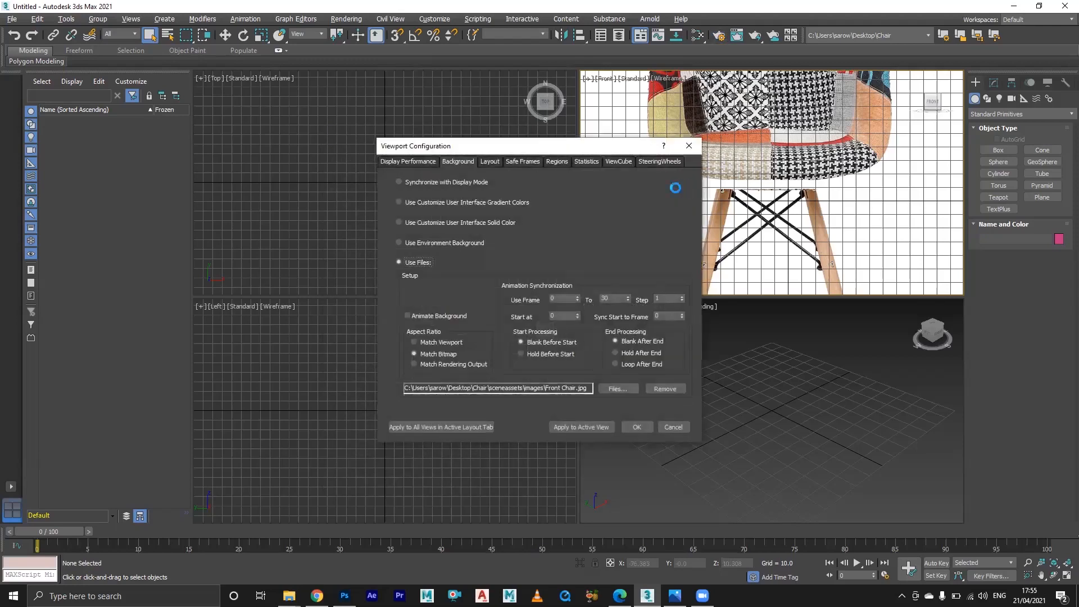
pyautogui.click(450, 365)
pyautogui.click(589, 429)
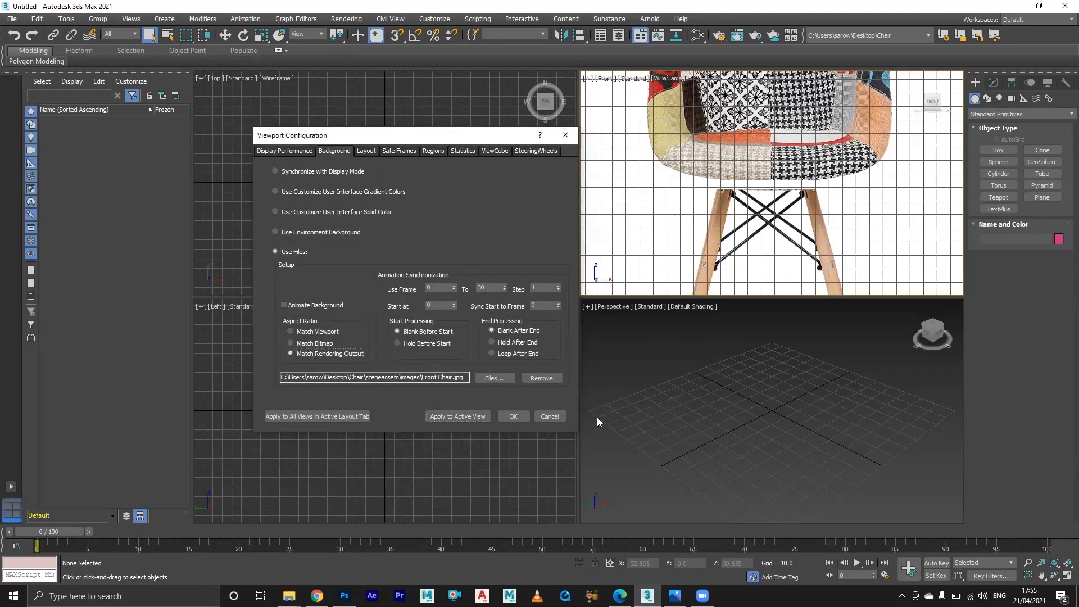
pyautogui.click(513, 416)
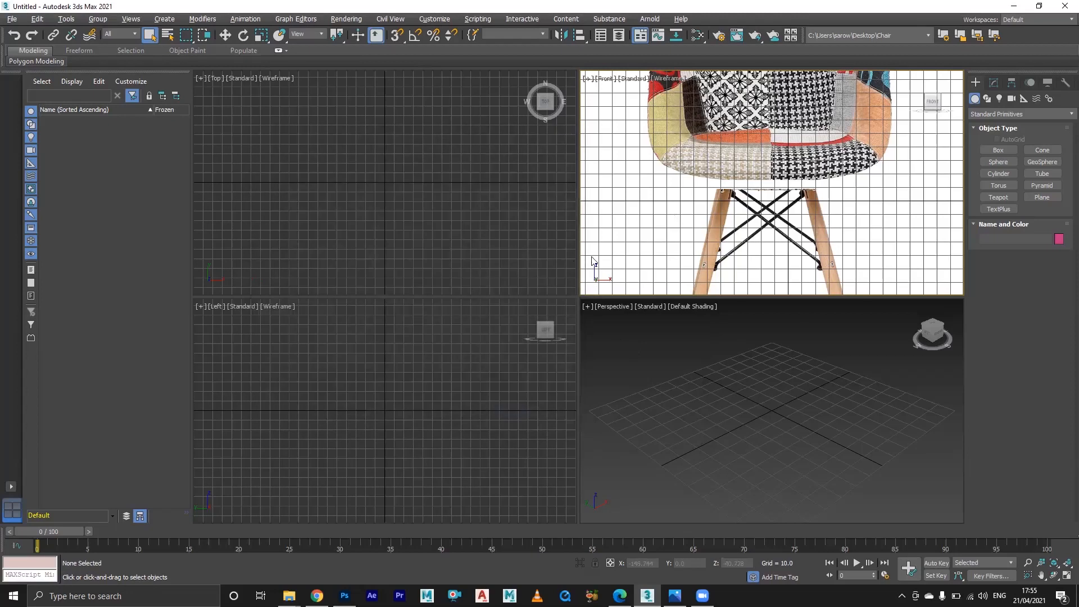
# Try enlarging the Front viewport downward until the whole chair fits, and restore roughly equal heights for the viewport rows
pyautogui.hotkey('alt', 'w')
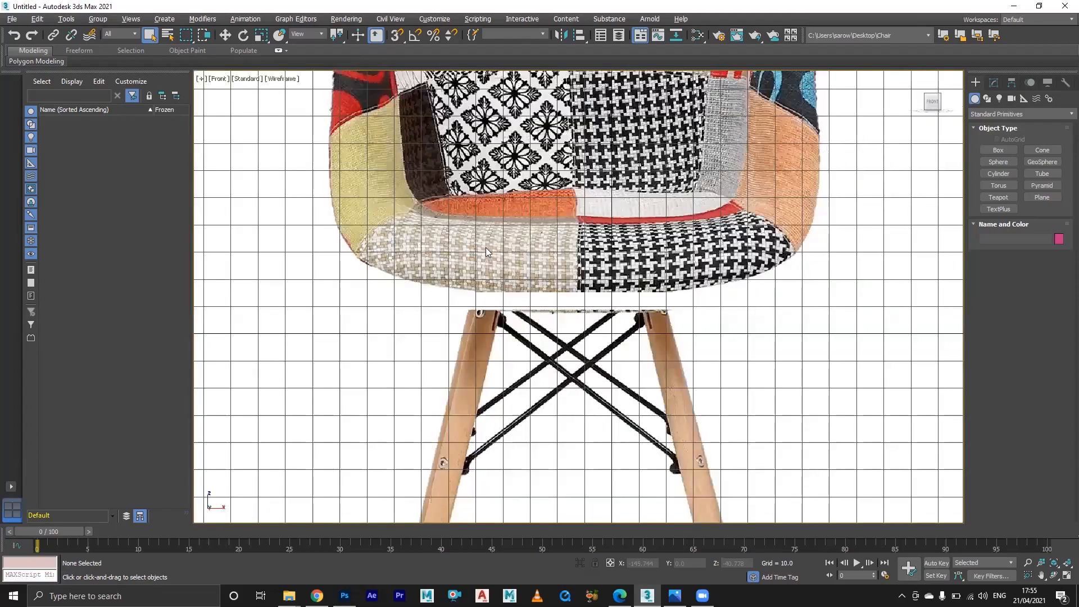
pyautogui.hotkey('alt', 'w')
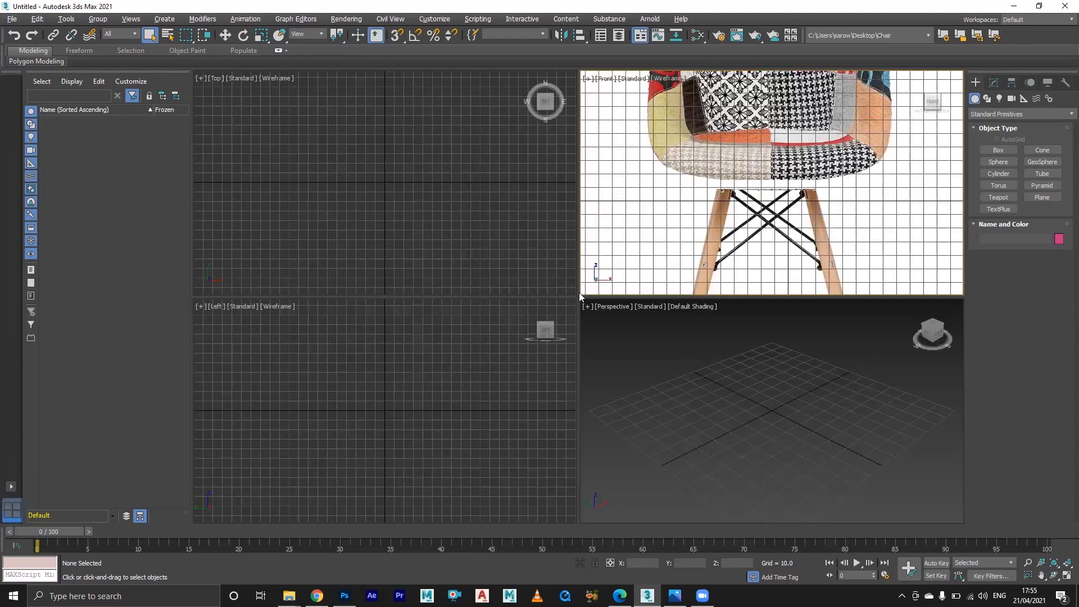
pyautogui.moveTo(589, 296); pyautogui.dragTo(589, 423)
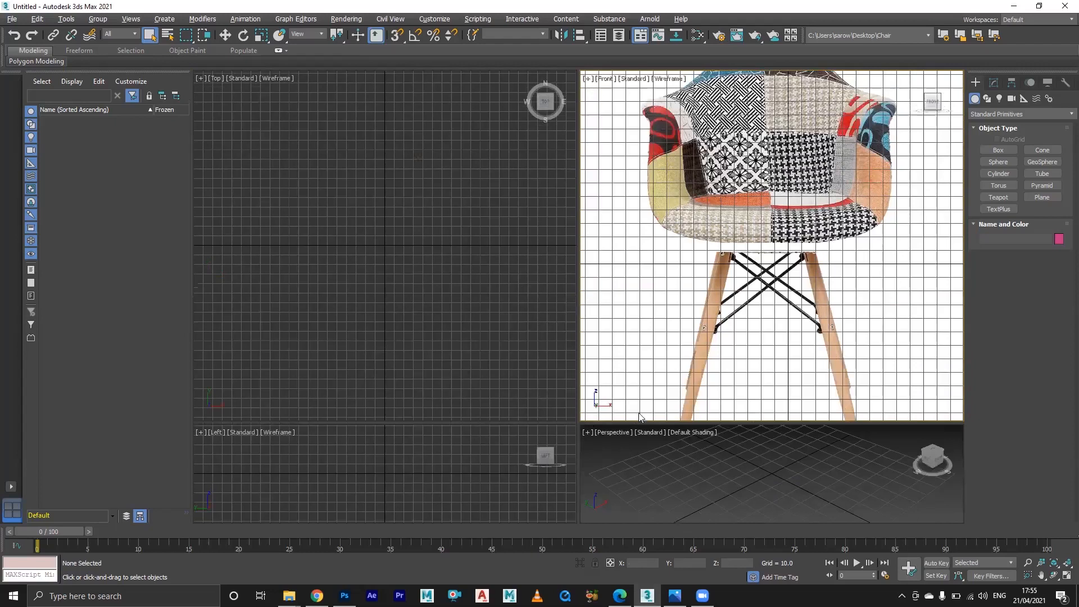
pyautogui.moveTo(646, 427); pyautogui.dragTo(646, 471)
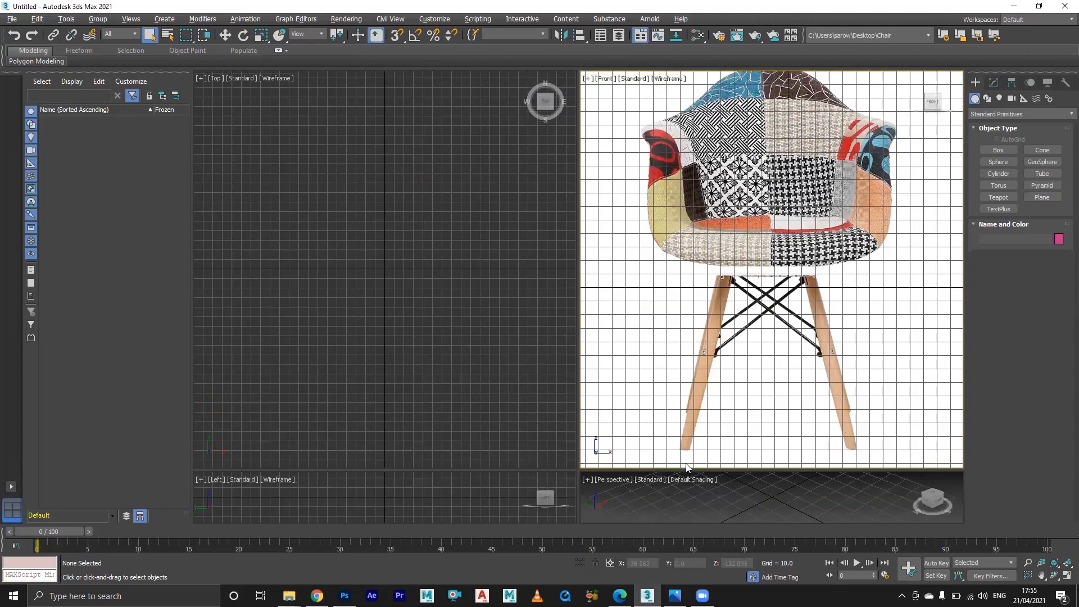
pyautogui.moveTo(688, 470); pyautogui.dragTo(690, 502)
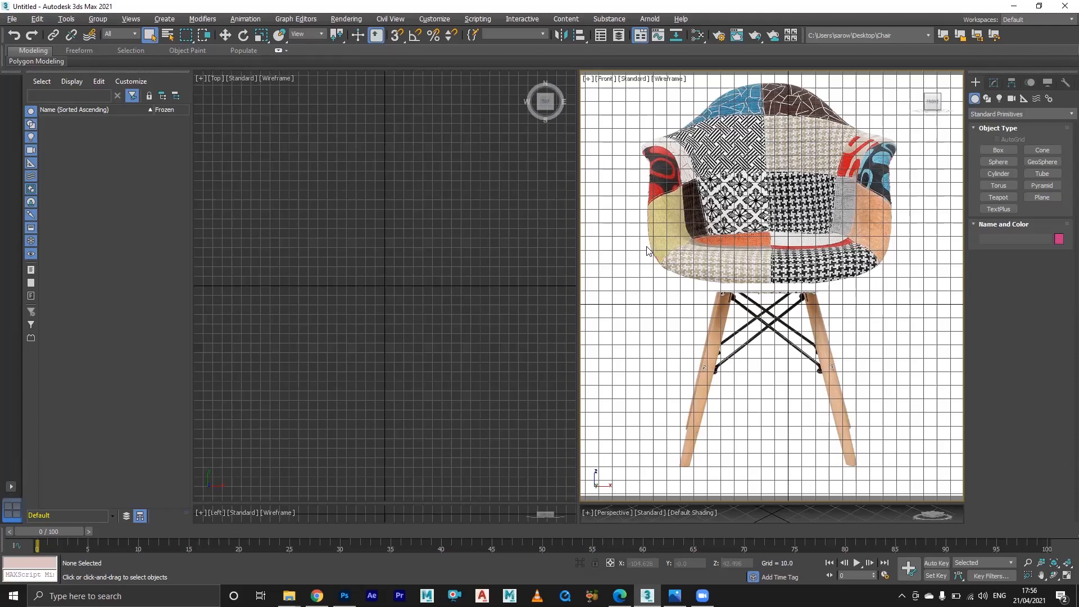
pyautogui.scroll(2, 717, 247)
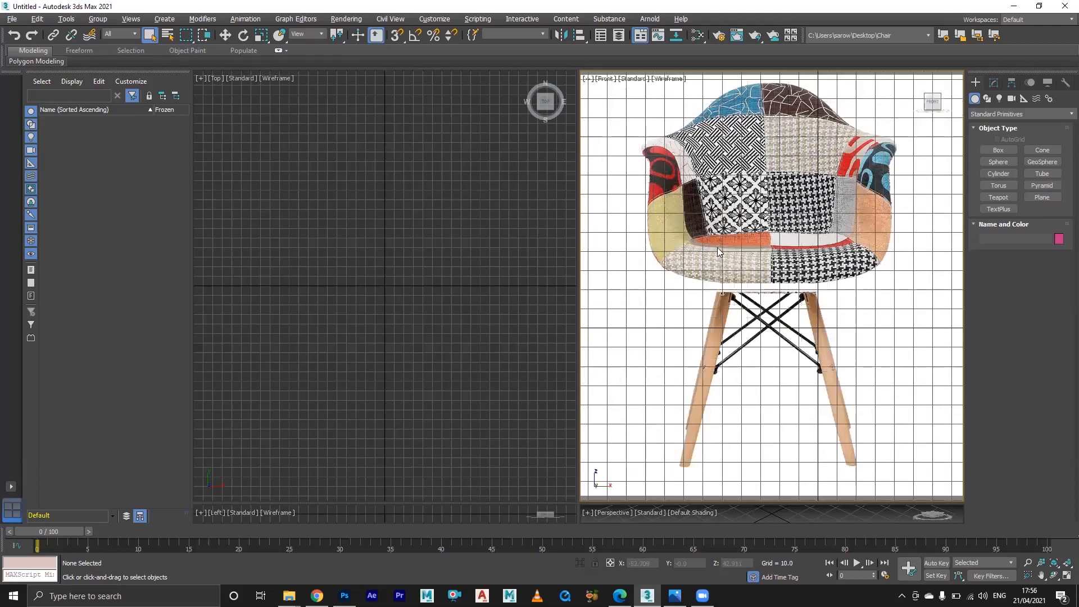
pyautogui.scroll(-2, 714, 244)
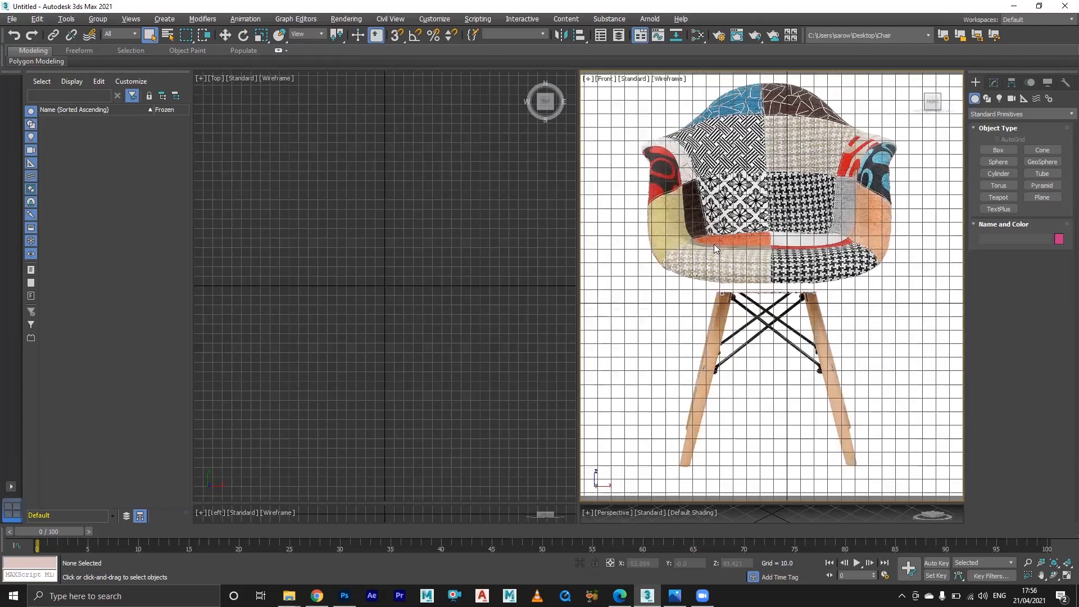
pyautogui.scroll(-2, 712, 245)
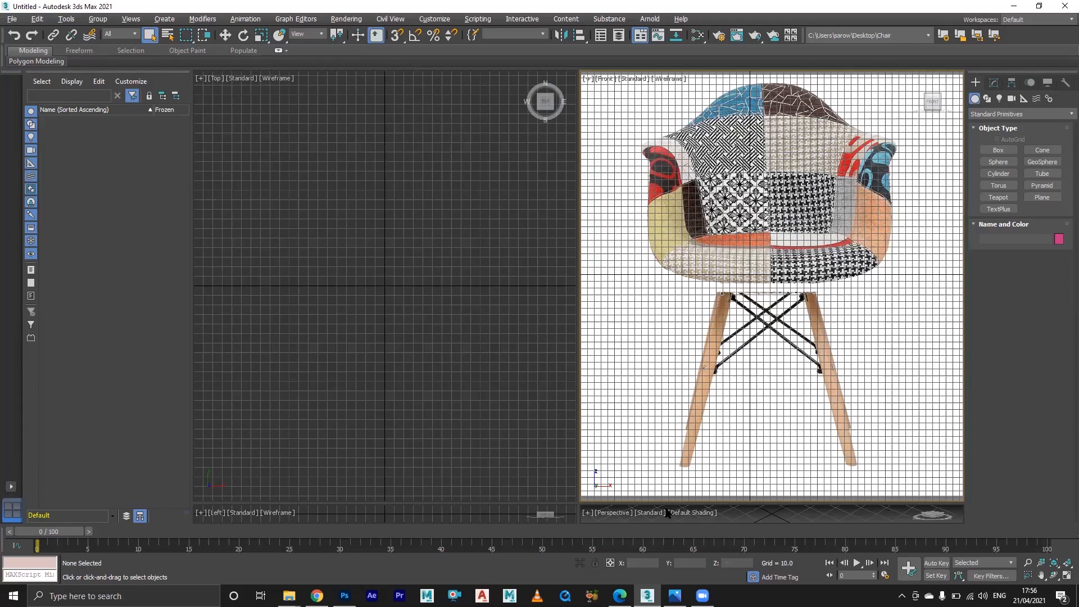
pyautogui.moveTo(665, 500); pyautogui.dragTo(661, 286)
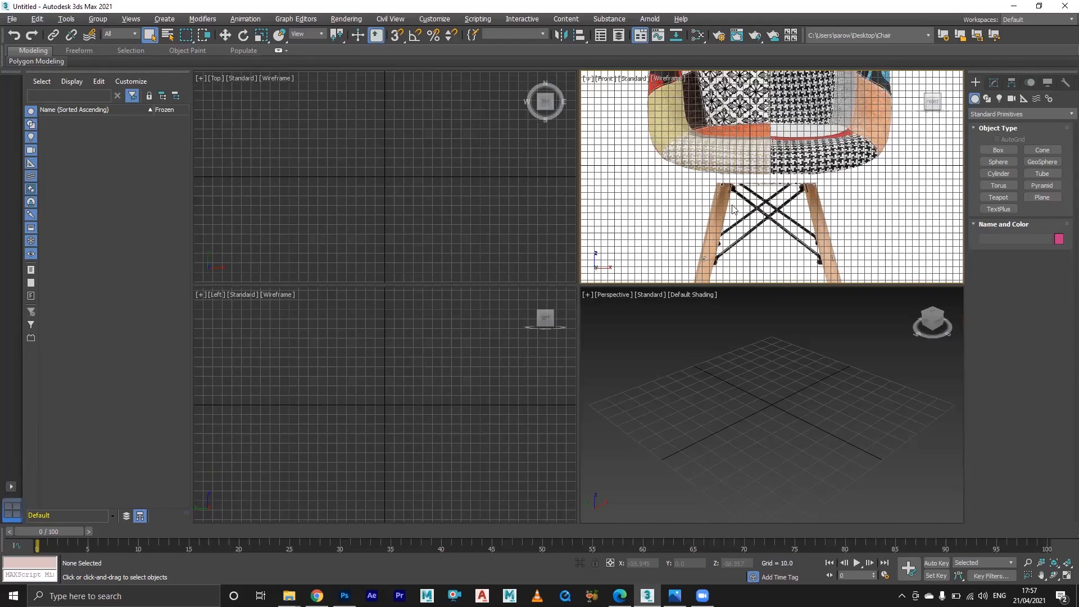
# Remove the Front Chair.jpg background image from the Front viewport
pyautogui.hotkey('alt', 'b')
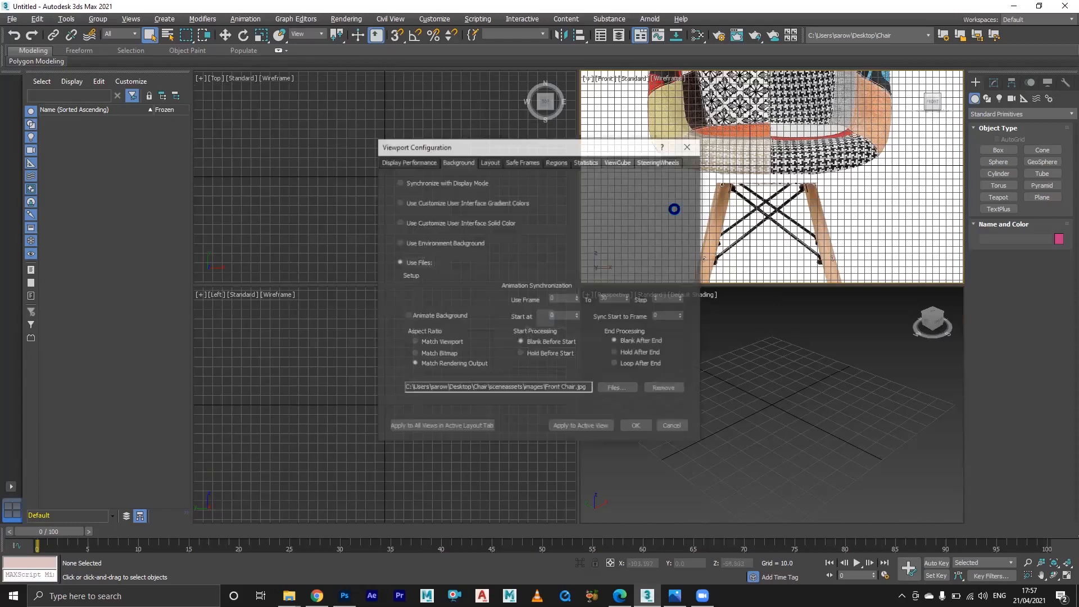
pyautogui.click(666, 392)
pyautogui.click(583, 426)
pyautogui.click(630, 428)
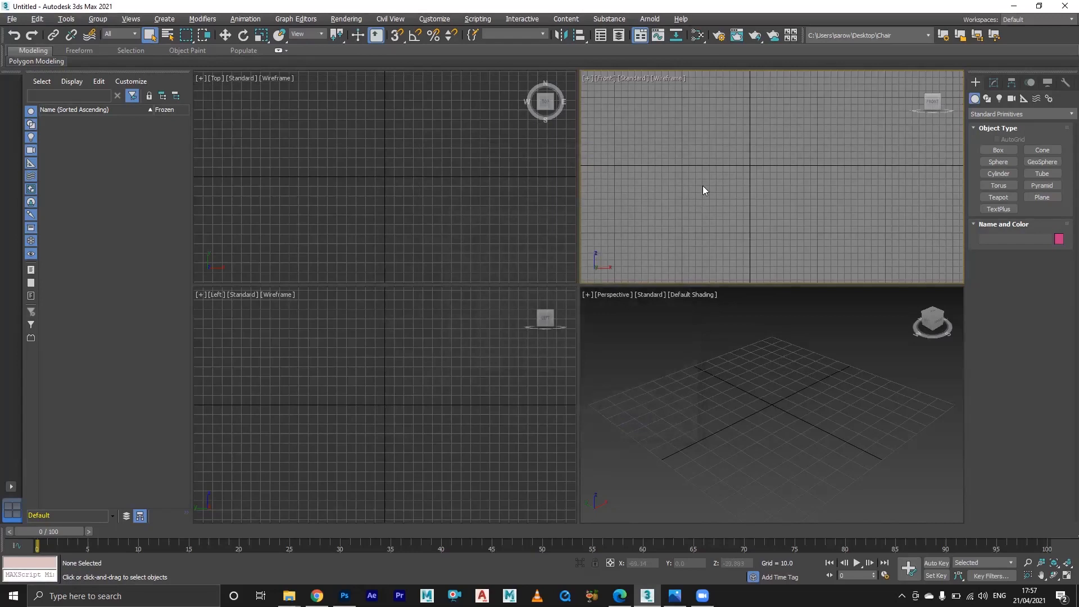
# Apply the Use Customize User Interface Gradient Colors background to the Front viewport
pyautogui.hotkey('alt', 'b')
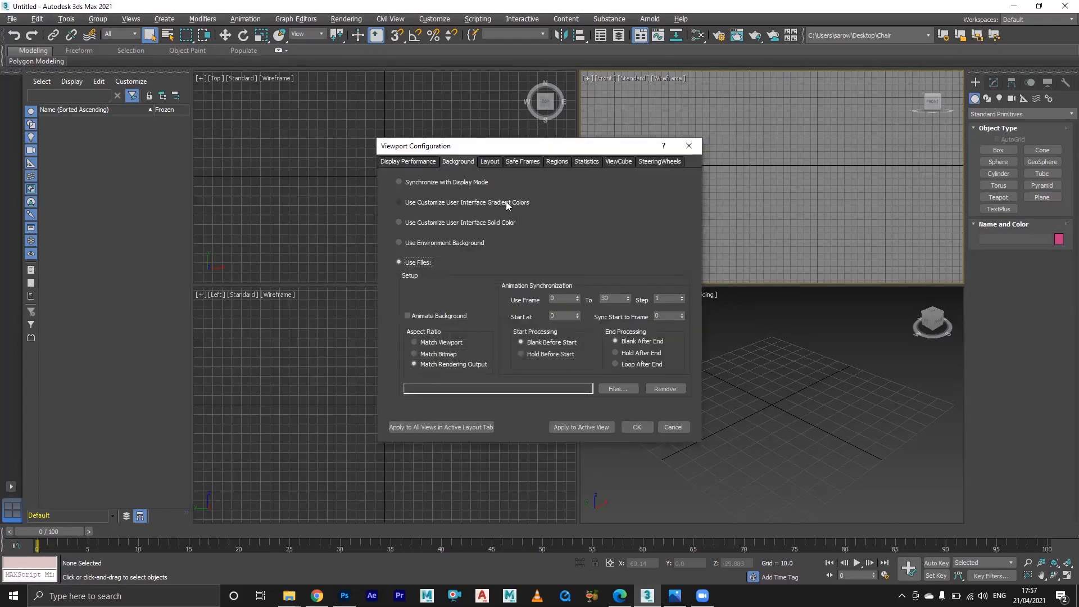
pyautogui.click(445, 182)
pyautogui.click(469, 202)
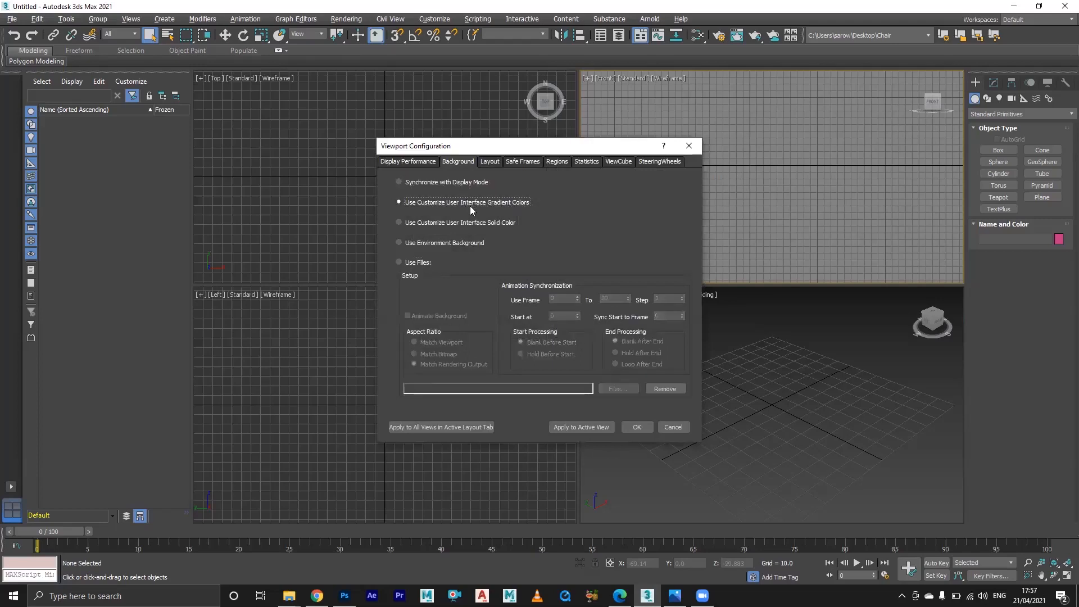
pyautogui.click(605, 428)
pyautogui.click(637, 427)
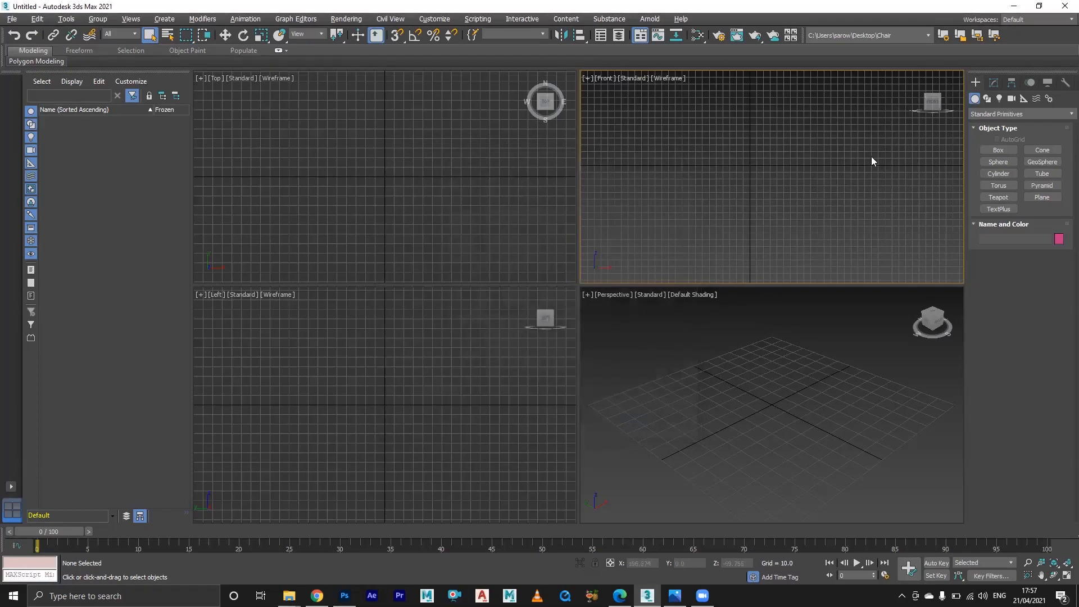
# Apply the Synchronize with Display Mode background to the Front viewport
pyautogui.scroll(2, 684, 171)
pyautogui.scroll(2, 773, 148)
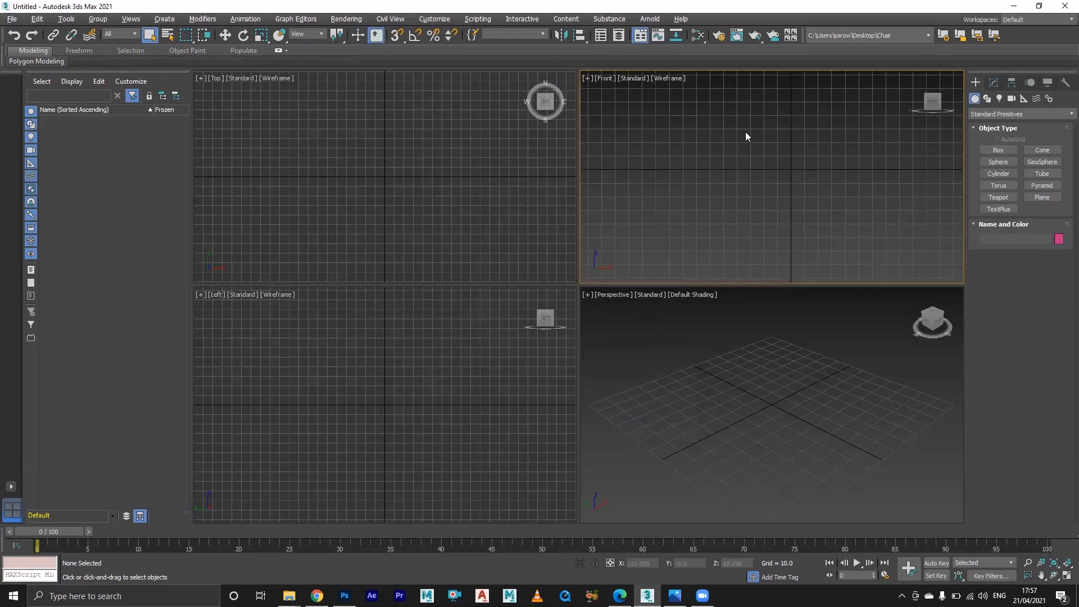
pyautogui.moveTo(735, 137); pyautogui.dragTo(745, 169, button='middle')
pyautogui.hotkey('alt', 'b')
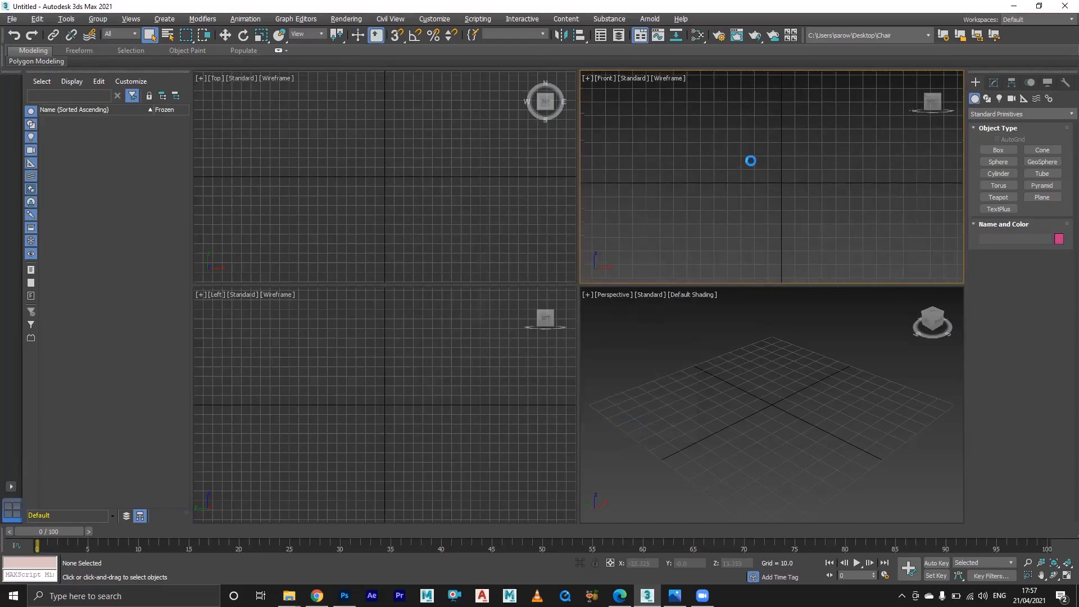
pyautogui.click(444, 183)
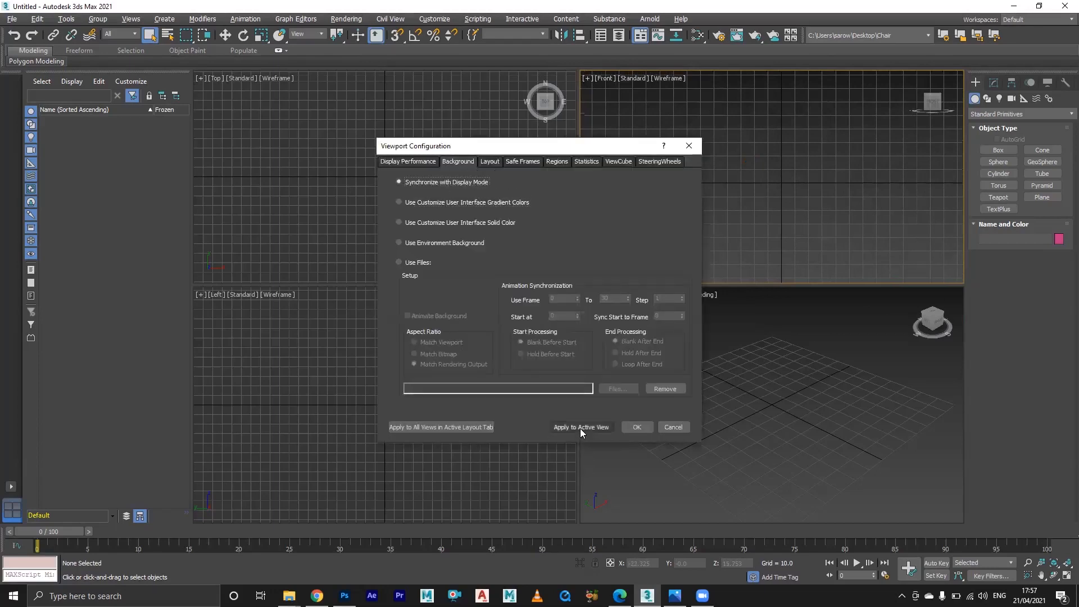
pyautogui.click(580, 428)
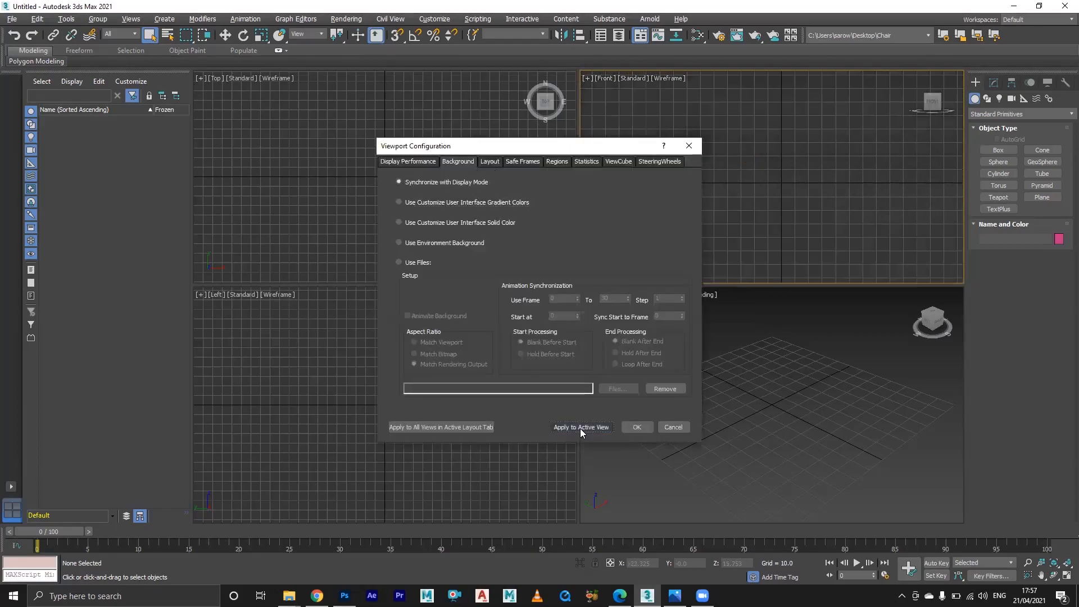
pyautogui.click(636, 428)
pyautogui.scroll(-3, 733, 163)
pyautogui.moveTo(733, 163); pyautogui.dragTo(750, 158, button='middle')
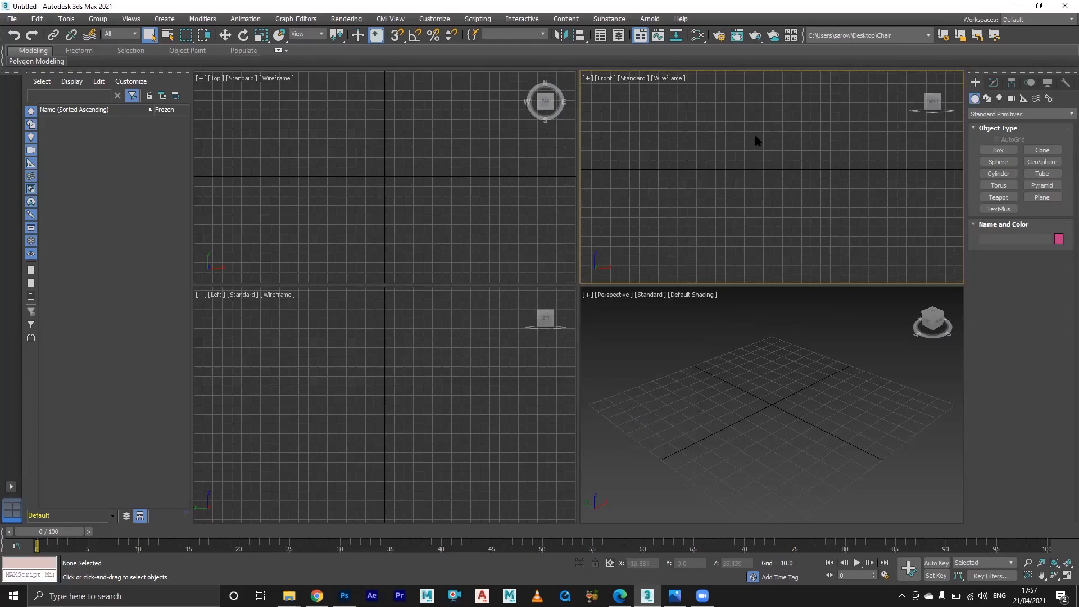
# Create a plane in the Front viewport and set its width to 1101 and length to 1210
pyautogui.click(1041, 197)
pyautogui.moveTo(701, 101); pyautogui.dragTo(844, 223)
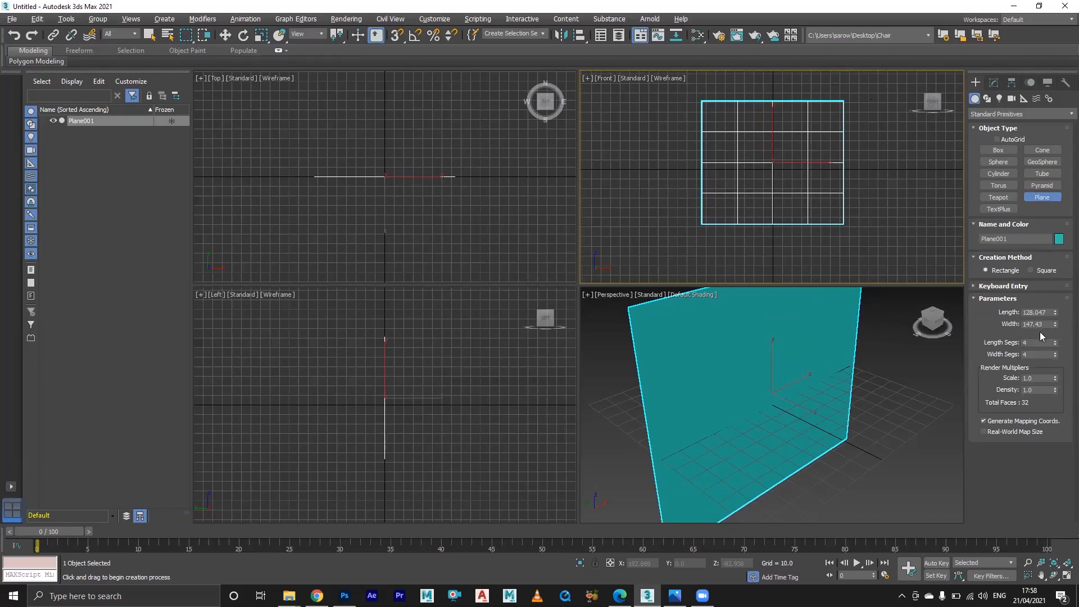
pyautogui.moveTo(1046, 324); pyautogui.dragTo(984, 326)
pyautogui.write('1101')
pyautogui.moveTo(1049, 313); pyautogui.dragTo(996, 311)
pyautogui.write('121')
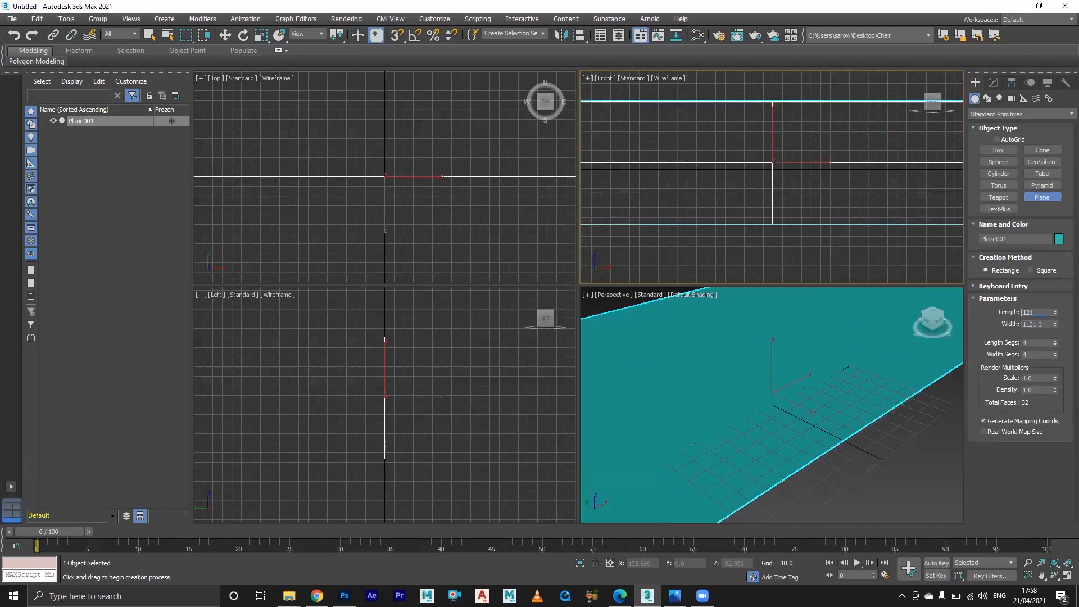
pyautogui.write('0')
pyautogui.press('Return')
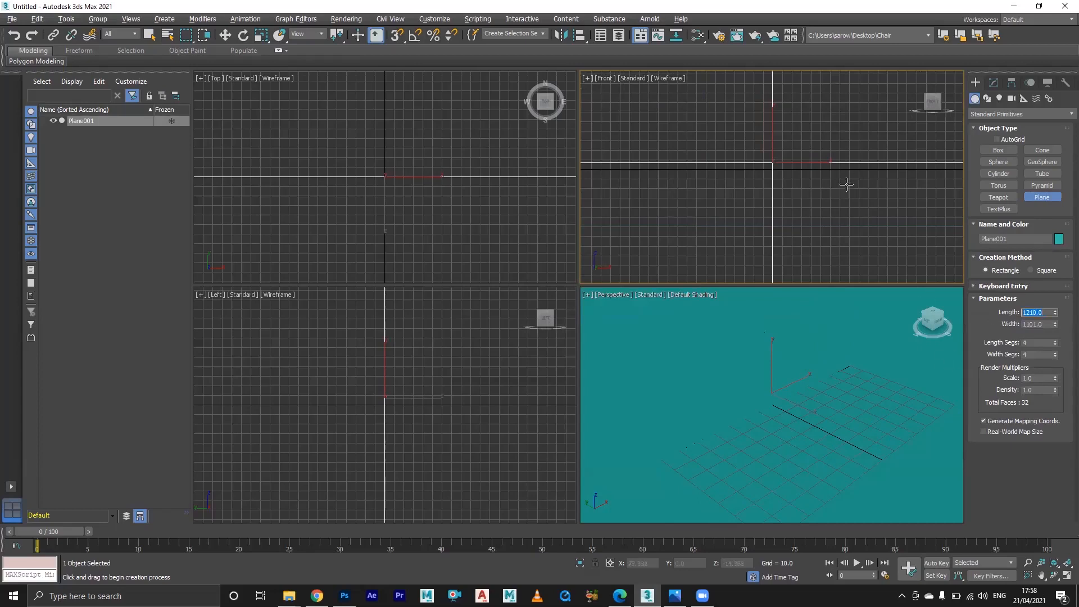
# Frame the whole plane in the Front viewport and switch that viewport to Default Shading
pyautogui.scroll(-6, 846, 185)
pyautogui.moveTo(847, 194); pyautogui.dragTo(782, 157, button='middle')
pyautogui.scroll(2, 757, 178)
pyautogui.scroll(-2, 771, 190)
pyautogui.scroll(2, 773, 174)
pyautogui.scroll(-2, 782, 152)
pyautogui.scroll(1, 776, 164)
pyautogui.scroll(-2, 797, 142)
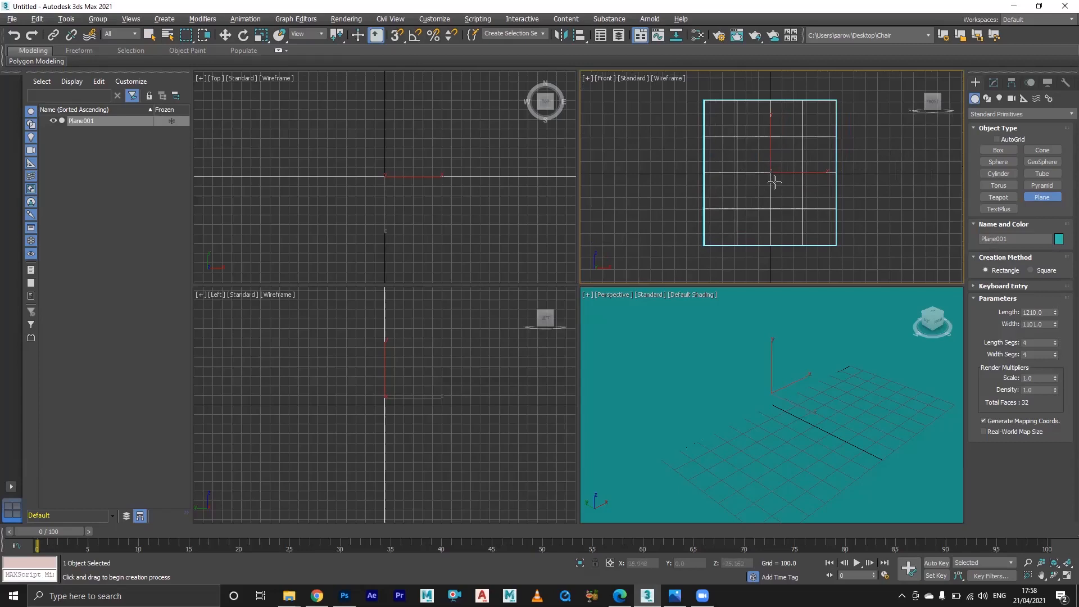
pyautogui.moveTo(777, 153); pyautogui.dragTo(781, 152, button='middle')
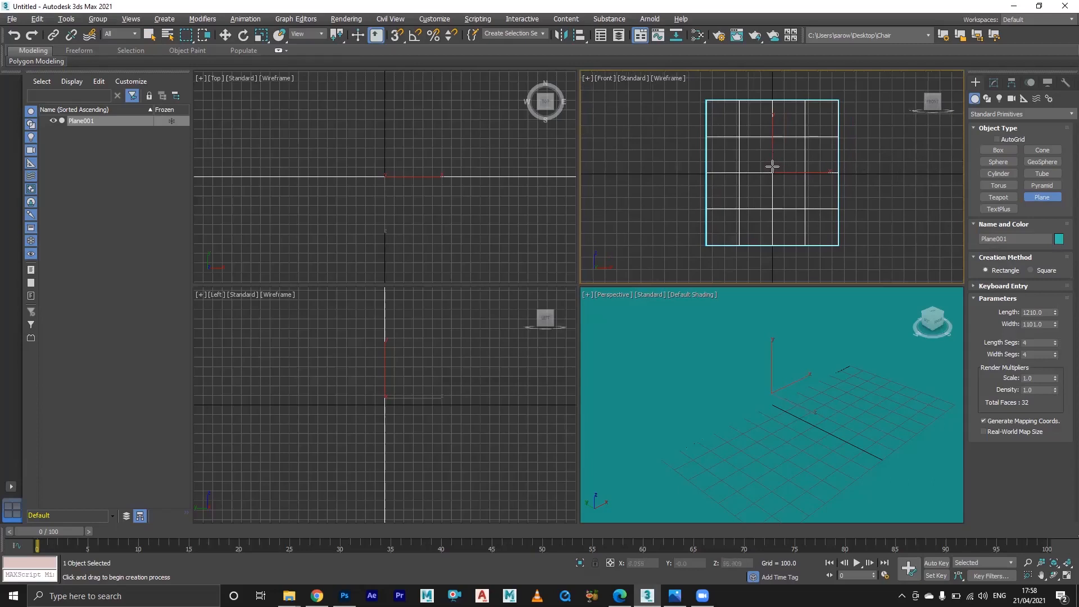
pyautogui.press('F3')
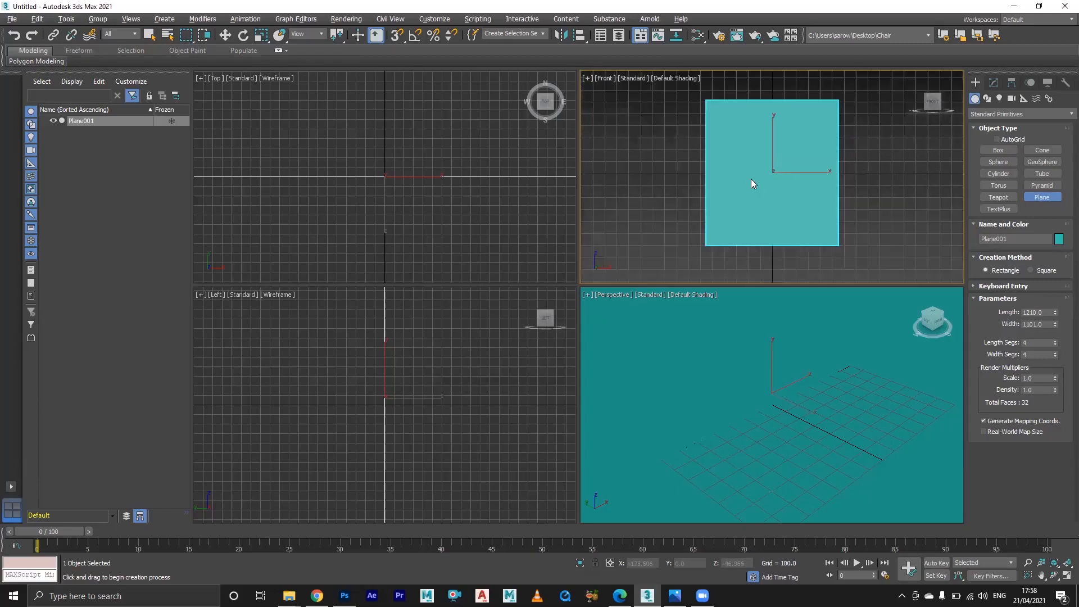
# Finish creating planes, activate the Move tool and convert the plane to an Editable Poly
pyautogui.rightClick(752, 183)
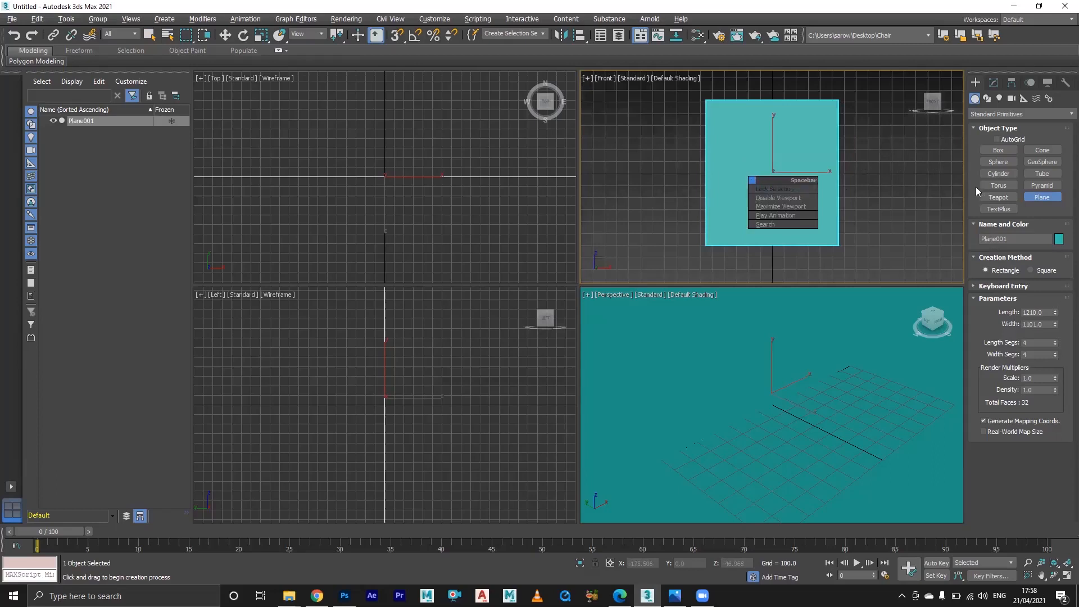
pyautogui.press('w')
pyautogui.click(867, 190)
pyautogui.click(784, 217)
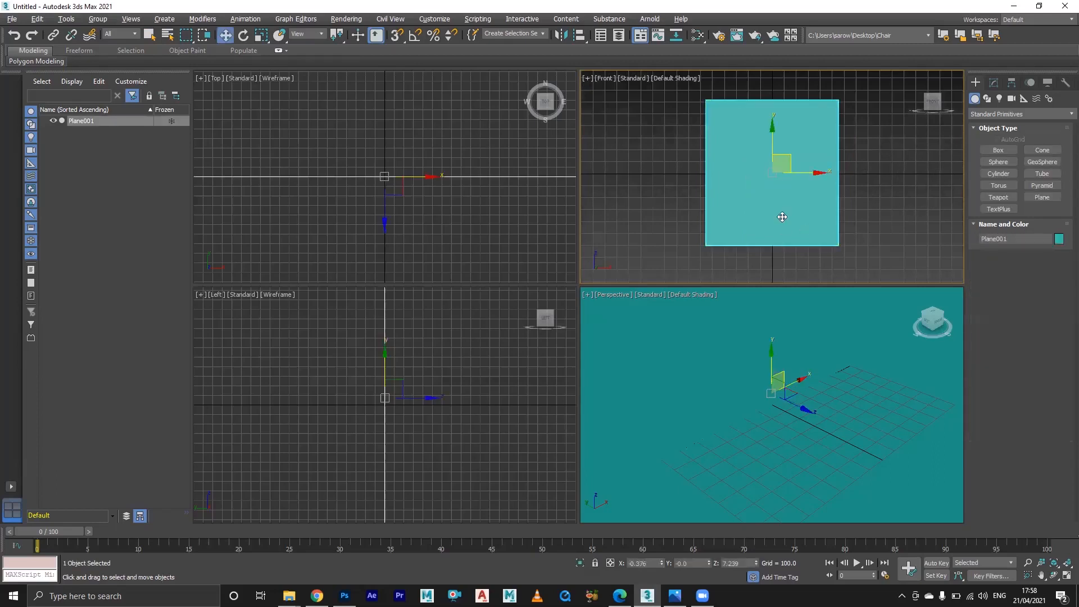
pyautogui.click(993, 83)
pyautogui.rightClick(986, 131)
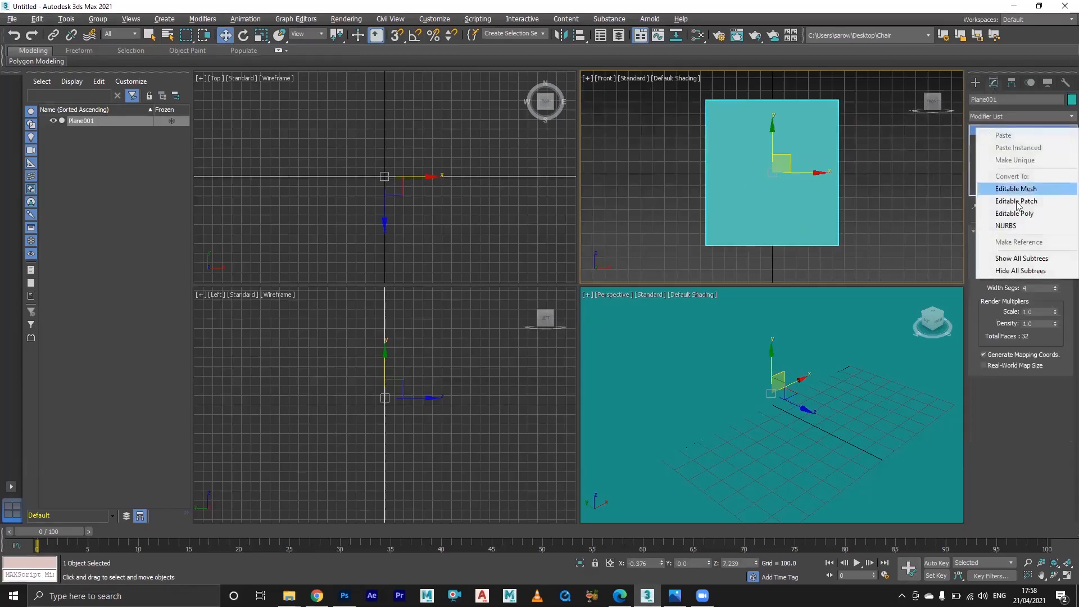
pyautogui.click(1019, 213)
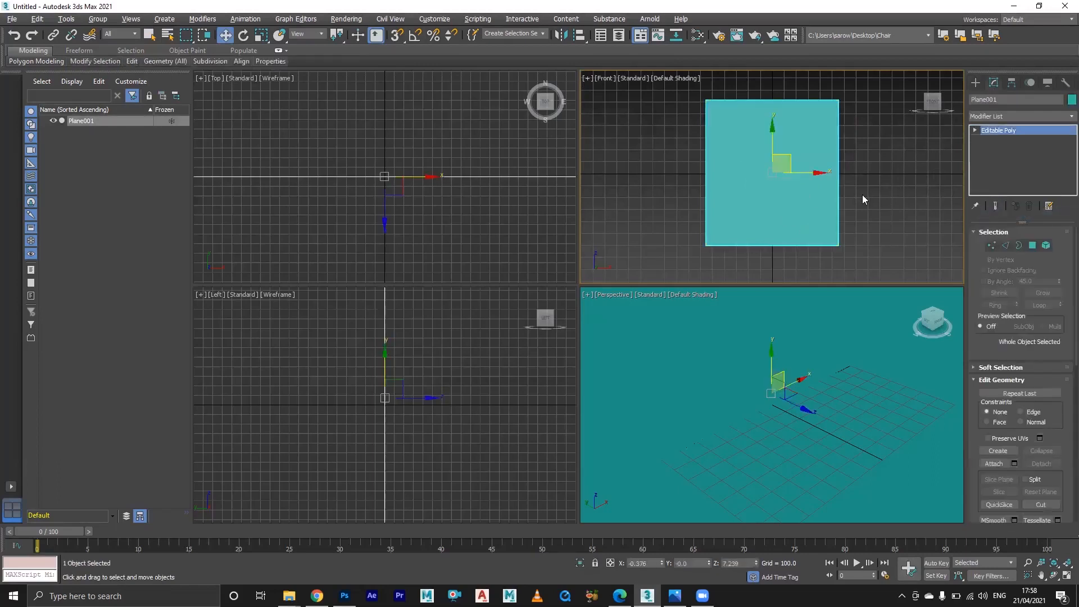
# Open the Slate Material Editor beside the plane in the Front viewport
pyautogui.press('m')
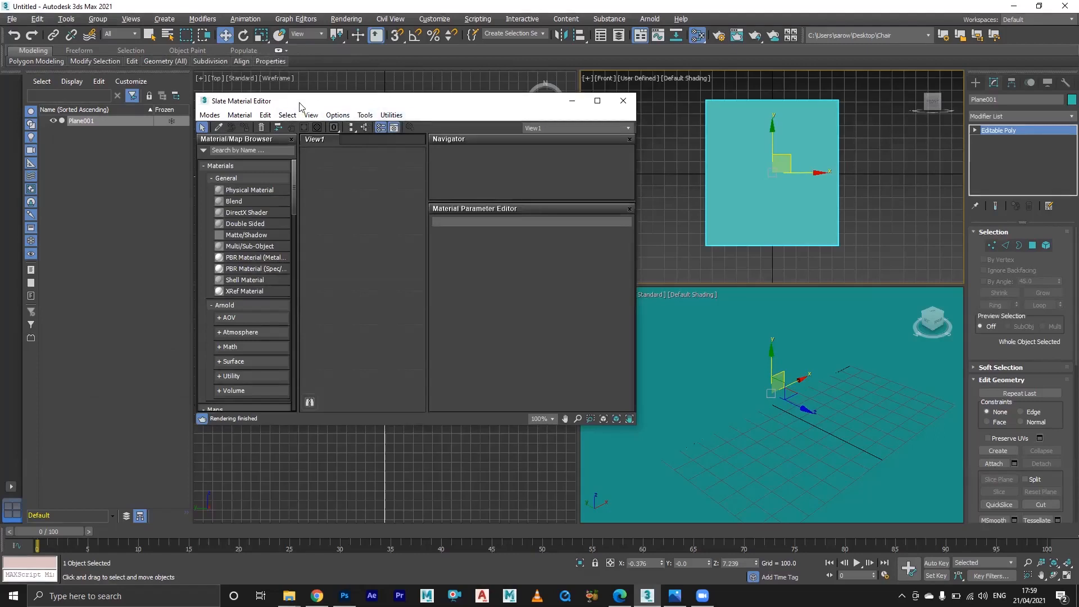
pyautogui.moveTo(340, 104); pyautogui.dragTo(339, 100)
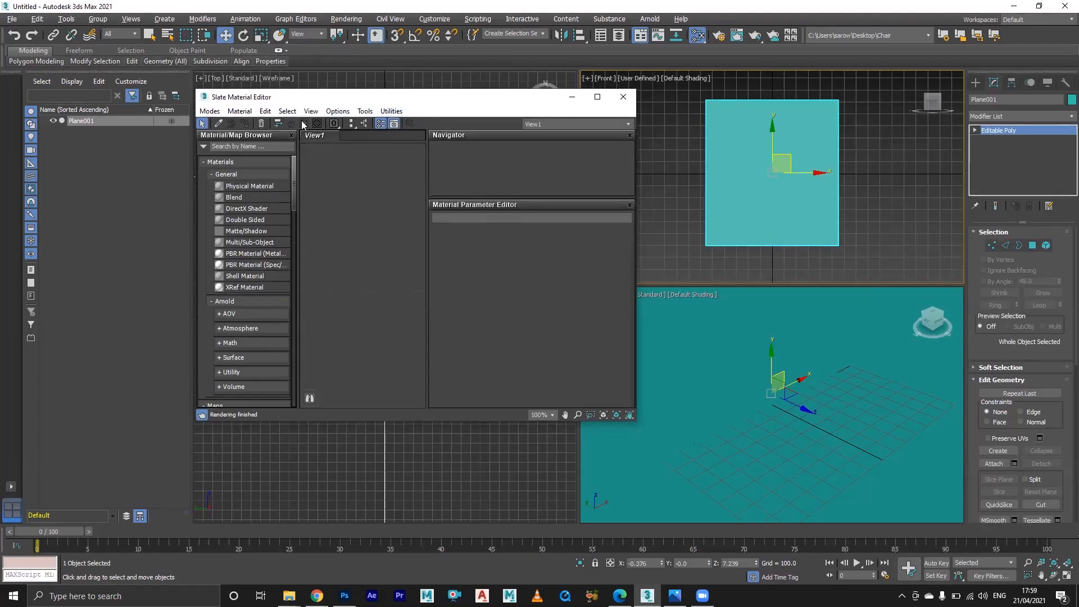
# Switch the material editor to compact mode and return it to Slate mode
pyautogui.click(207, 112)
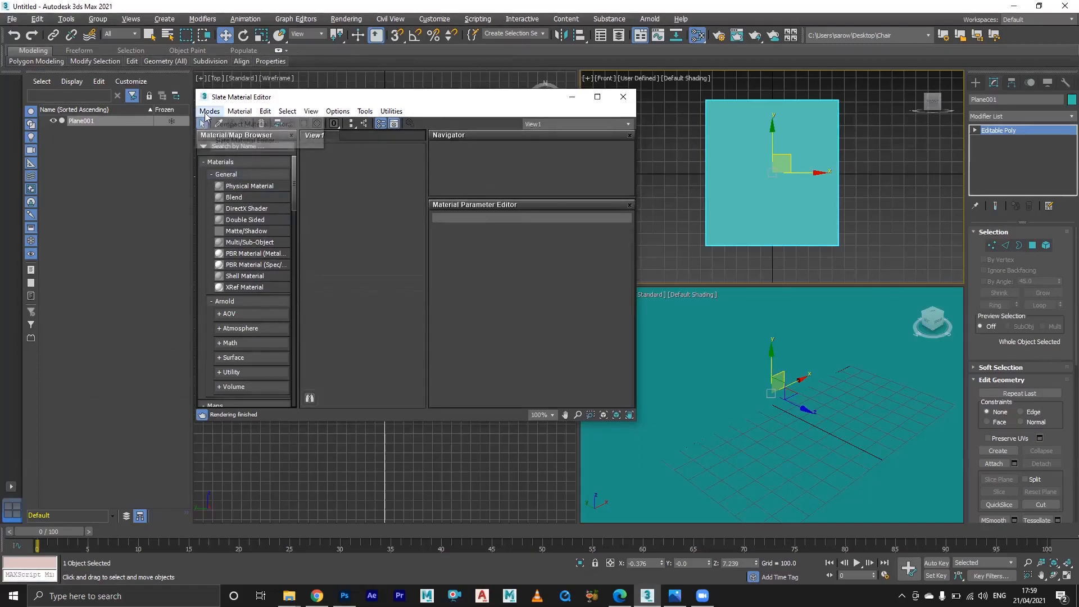
pyautogui.click(303, 124)
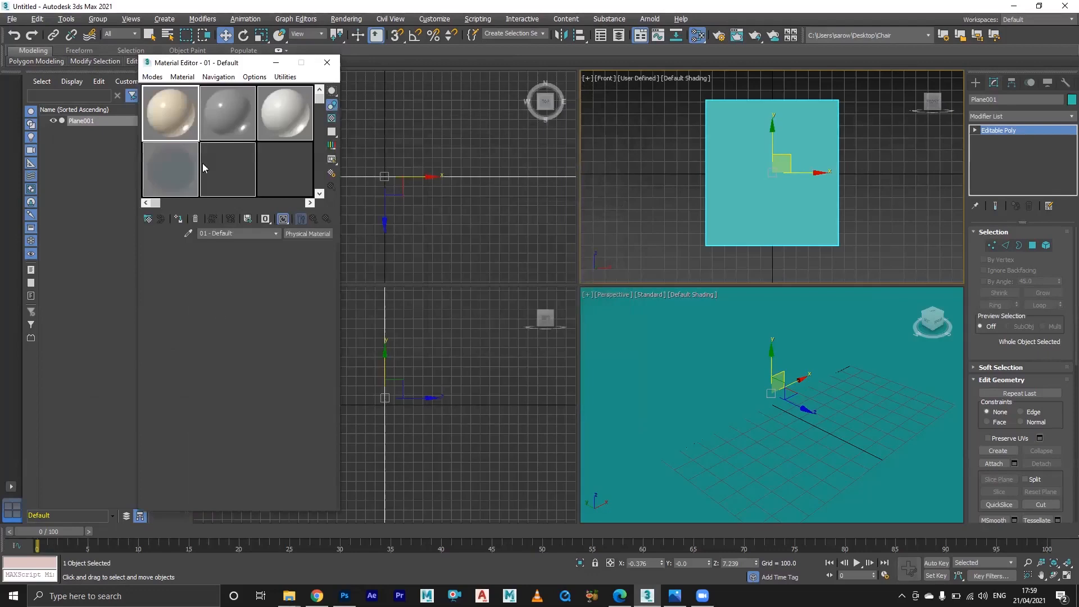
pyautogui.click(152, 77)
pyautogui.click(189, 104)
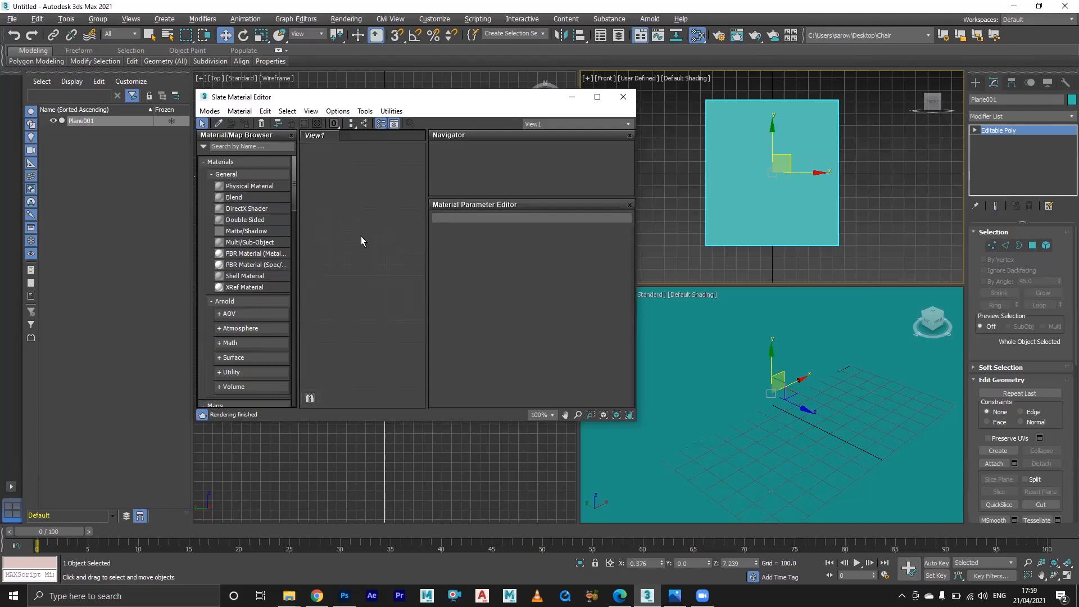
pyautogui.scroll(-5, 273, 290)
pyautogui.scroll(4, 266, 300)
pyautogui.scroll(1, 253, 315)
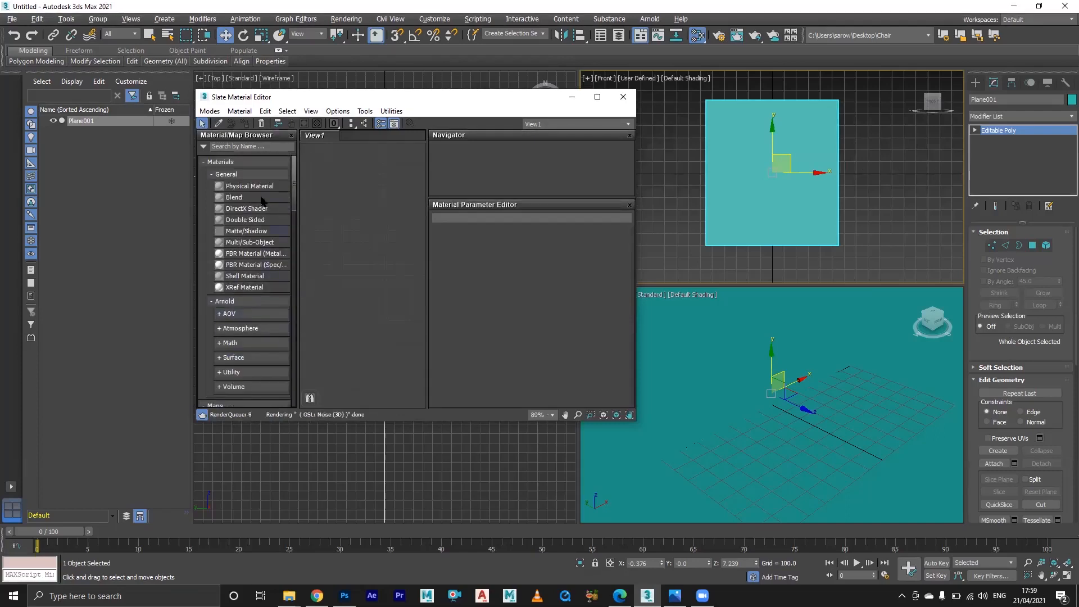
pyautogui.click(236, 146)
pyautogui.write('sc')
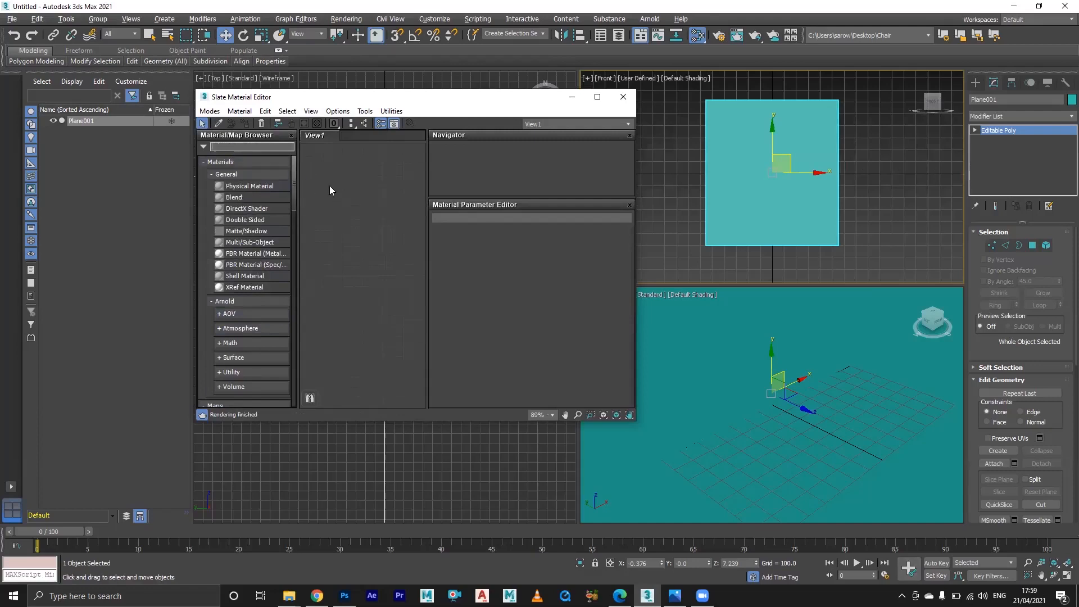
pyautogui.click(353, 184)
# Change the renderer to Scanline Renderer in Render Setup and close the dialog
pyautogui.click(864, 2)
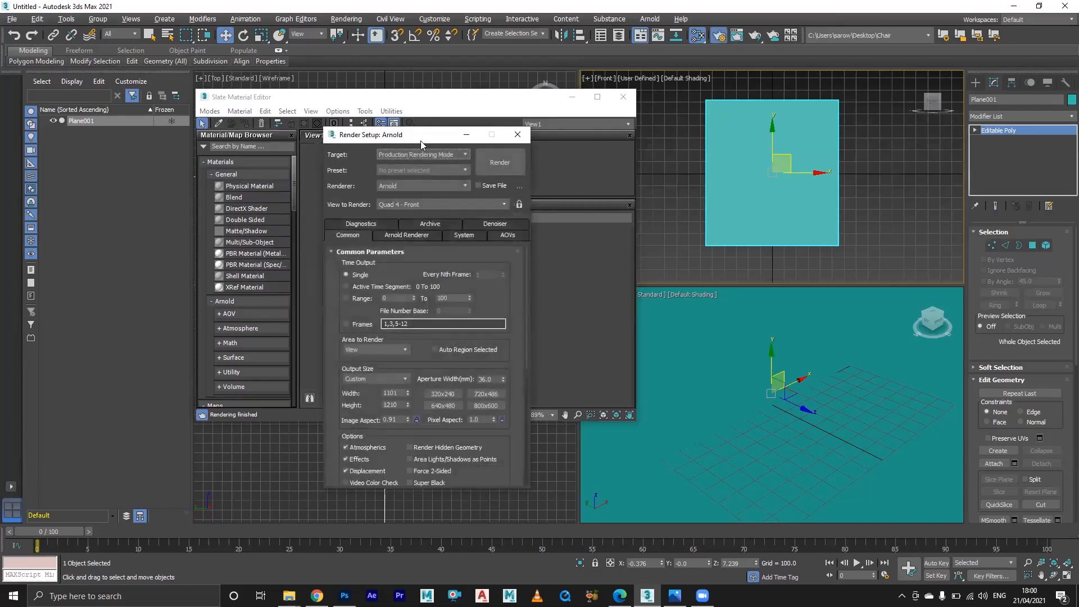
pyautogui.moveTo(421, 141); pyautogui.dragTo(536, 83)
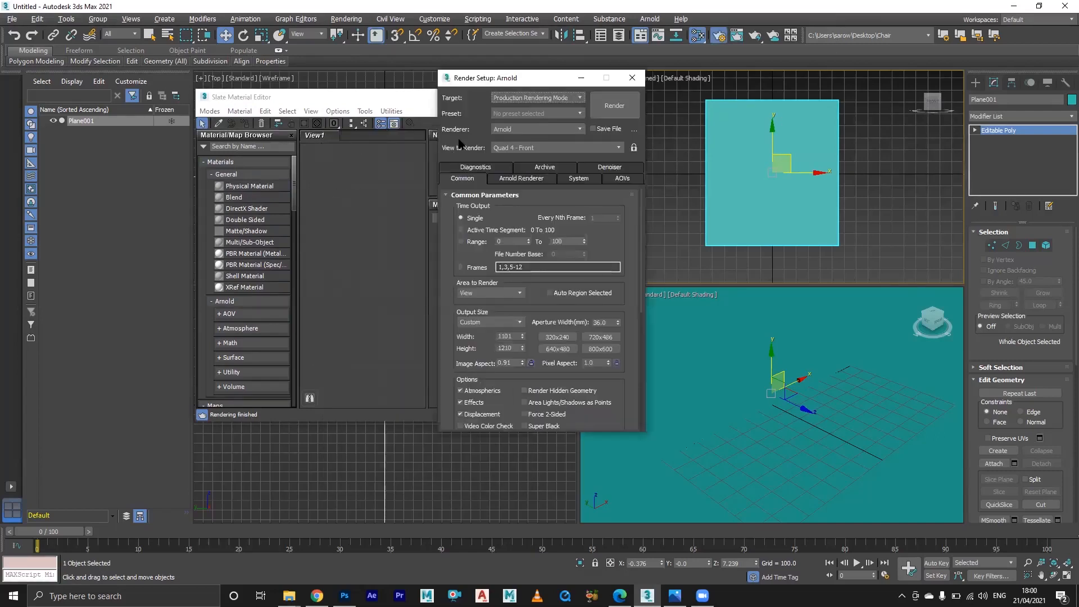
pyautogui.click(515, 128)
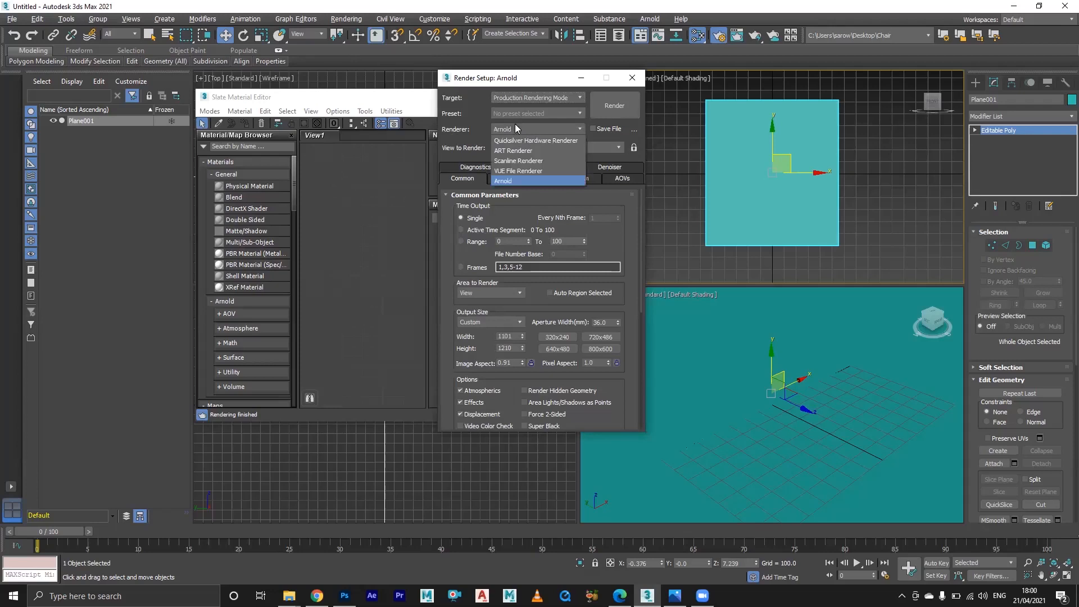
pyautogui.click(536, 161)
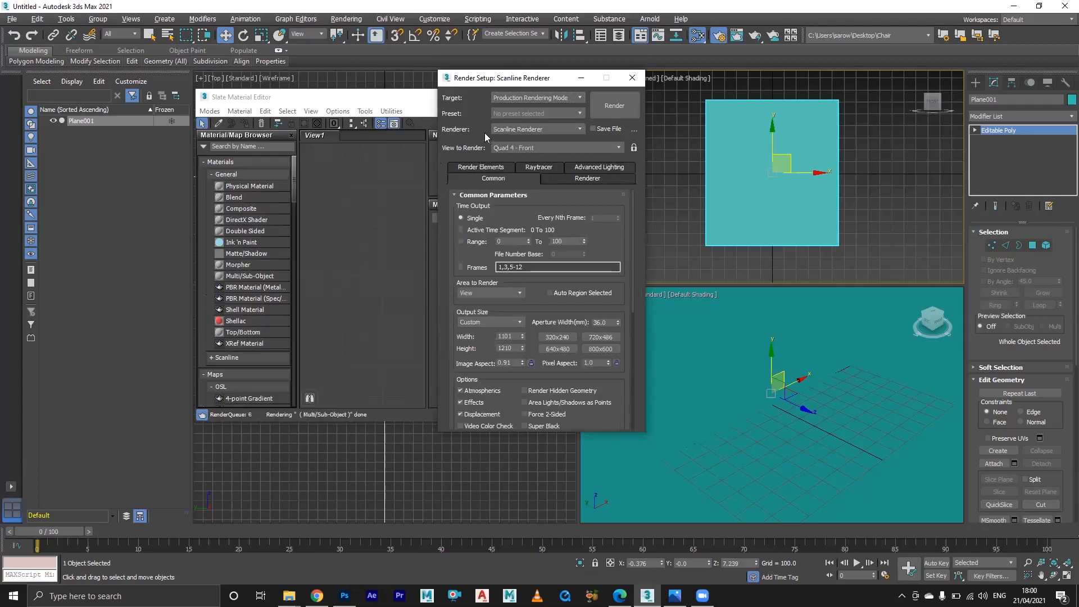
pyautogui.click(631, 79)
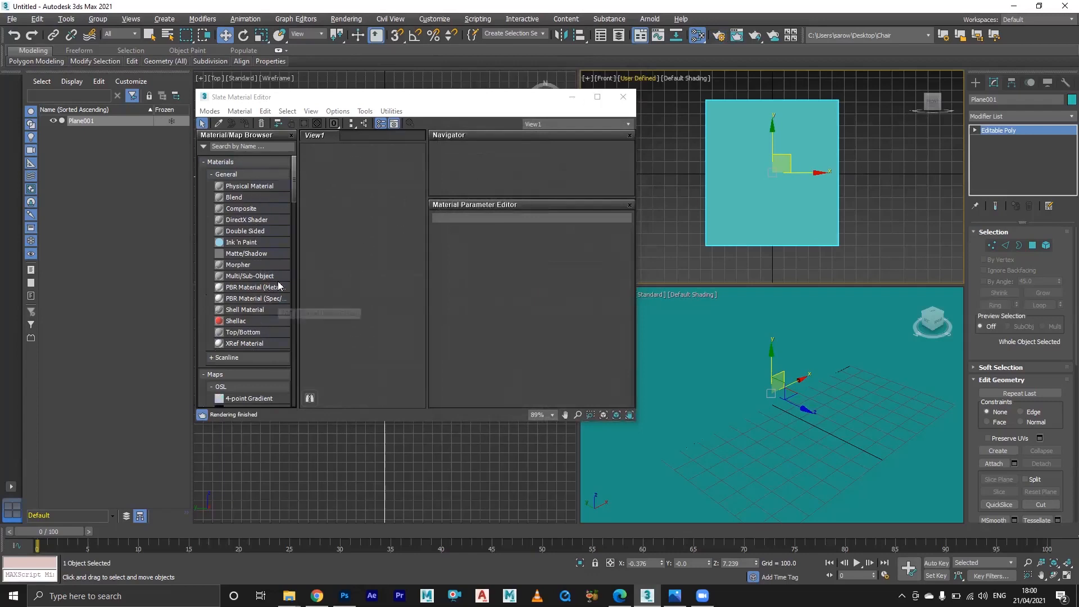
# Add a Standard (Legacy) material from the Scanline materials to View1, leaving room beside its input sockets
pyautogui.moveTo(295, 188); pyautogui.dragTo(289, 259)
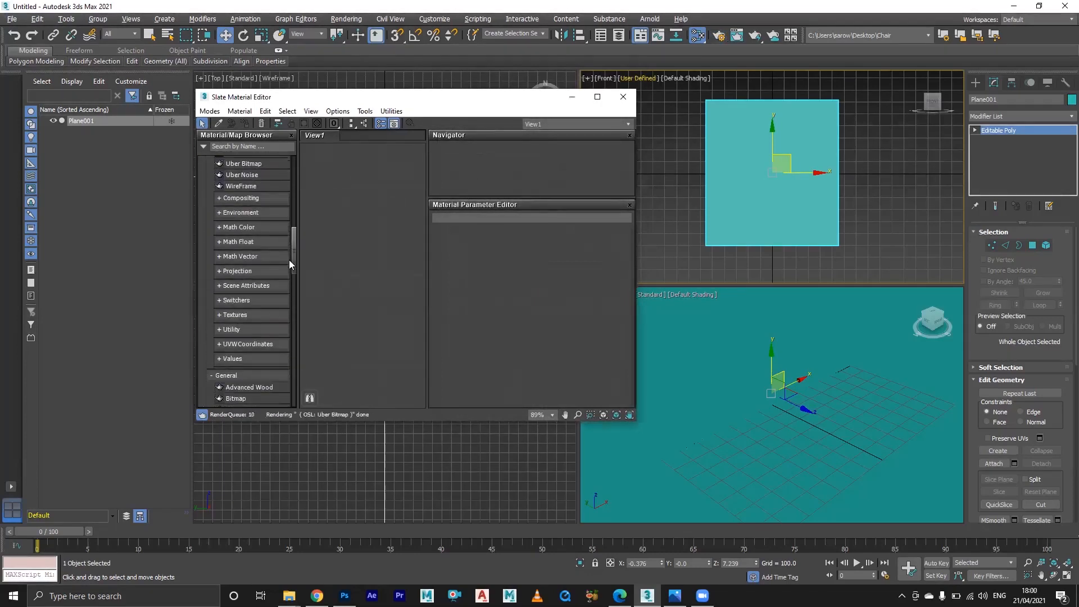
pyautogui.scroll(10, 289, 260)
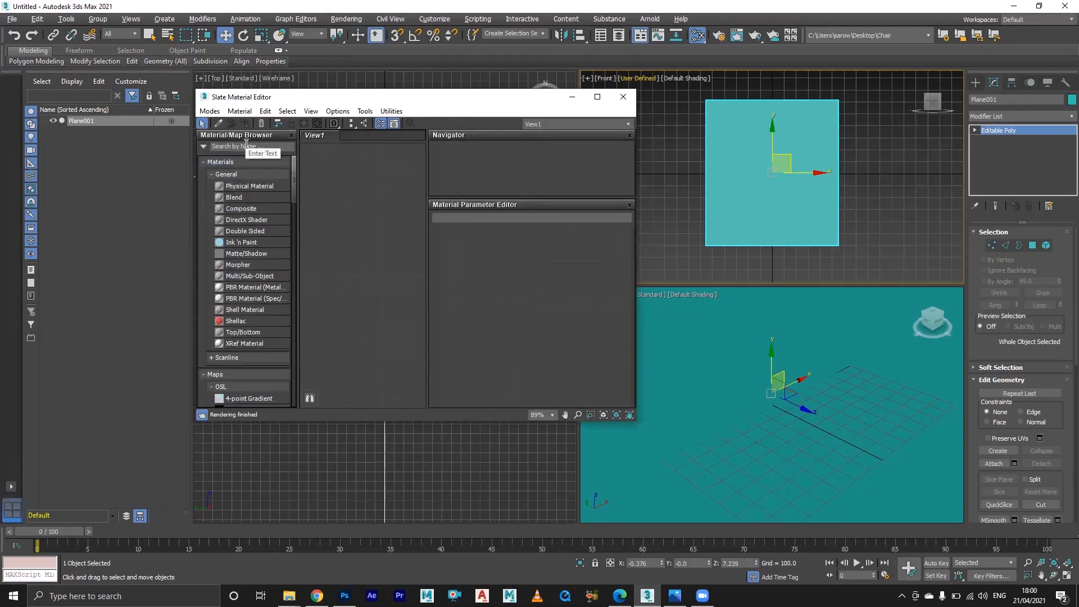
pyautogui.click(227, 358)
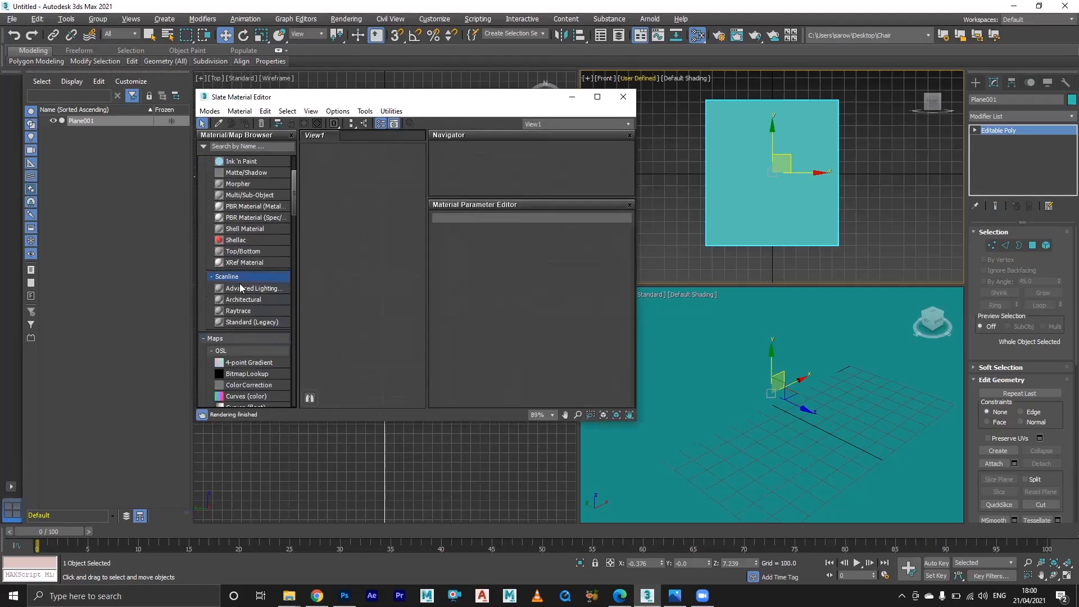
pyautogui.click(242, 321)
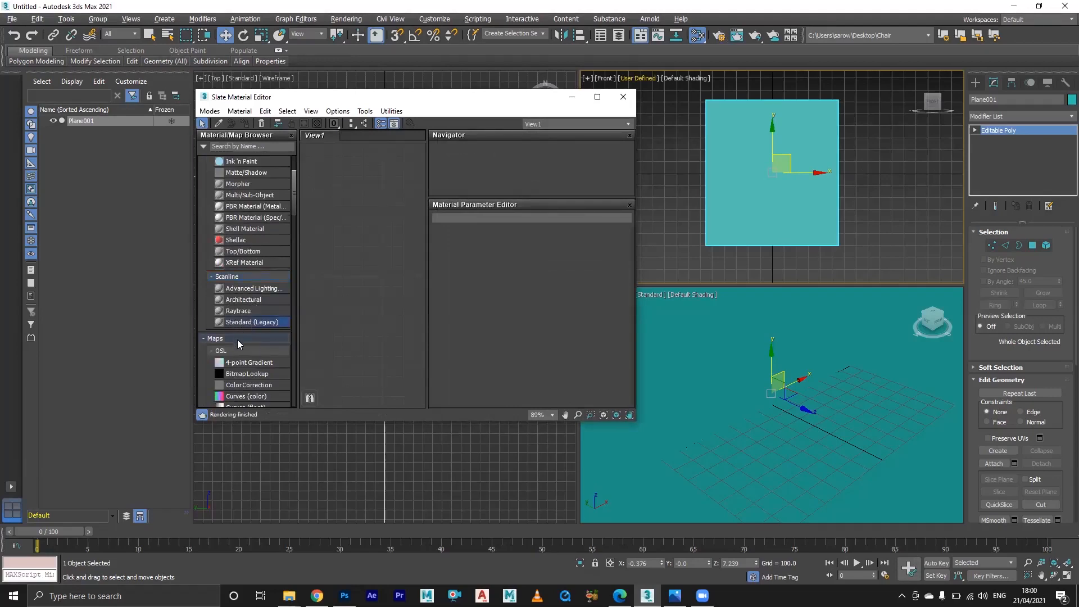
pyautogui.scroll(3, 278, 308)
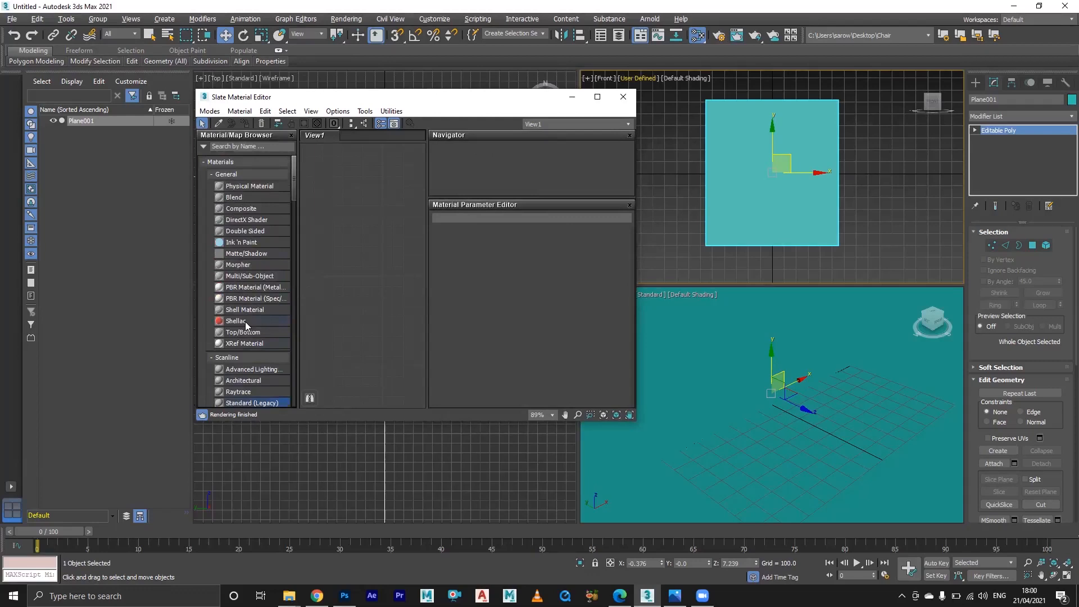
pyautogui.scroll(-6, 246, 331)
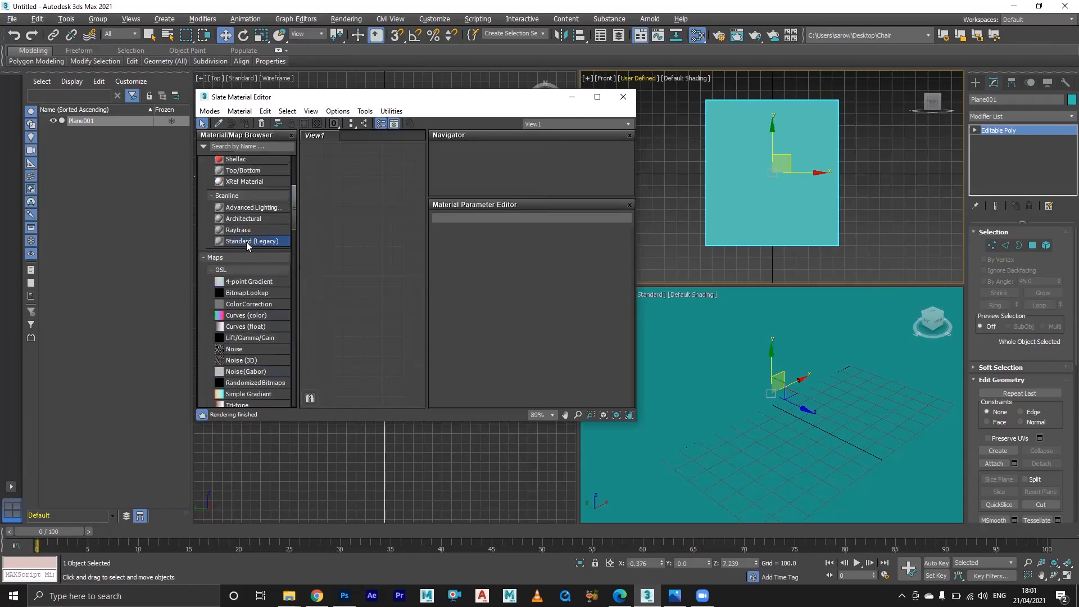
pyautogui.moveTo(227, 239); pyautogui.dragTo(325, 272)
pyautogui.moveTo(354, 214); pyautogui.dragTo(364, 199)
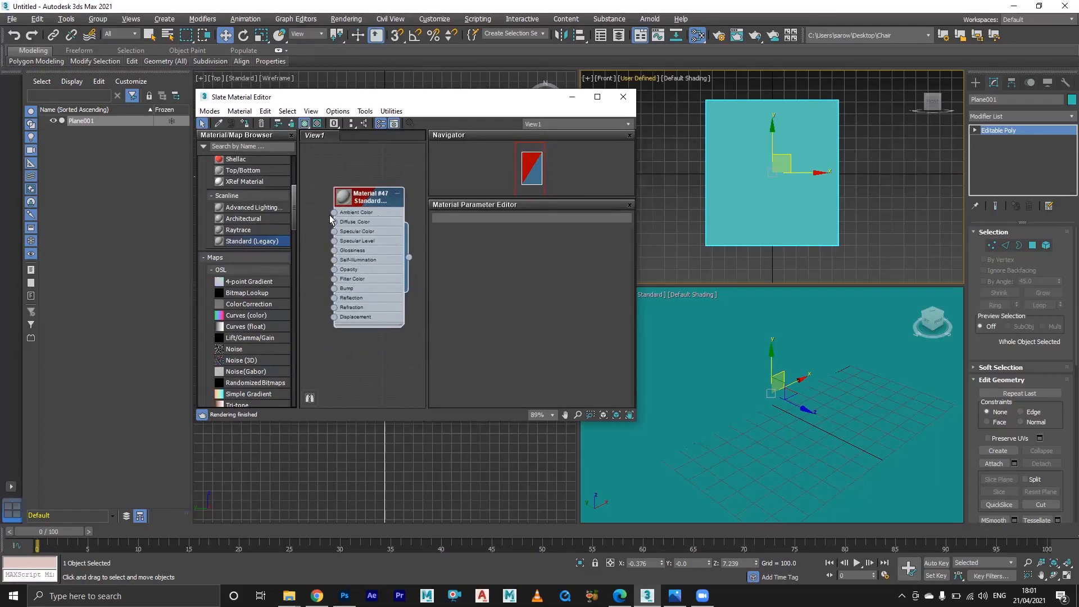
pyautogui.moveTo(360, 198); pyautogui.dragTo(380, 187)
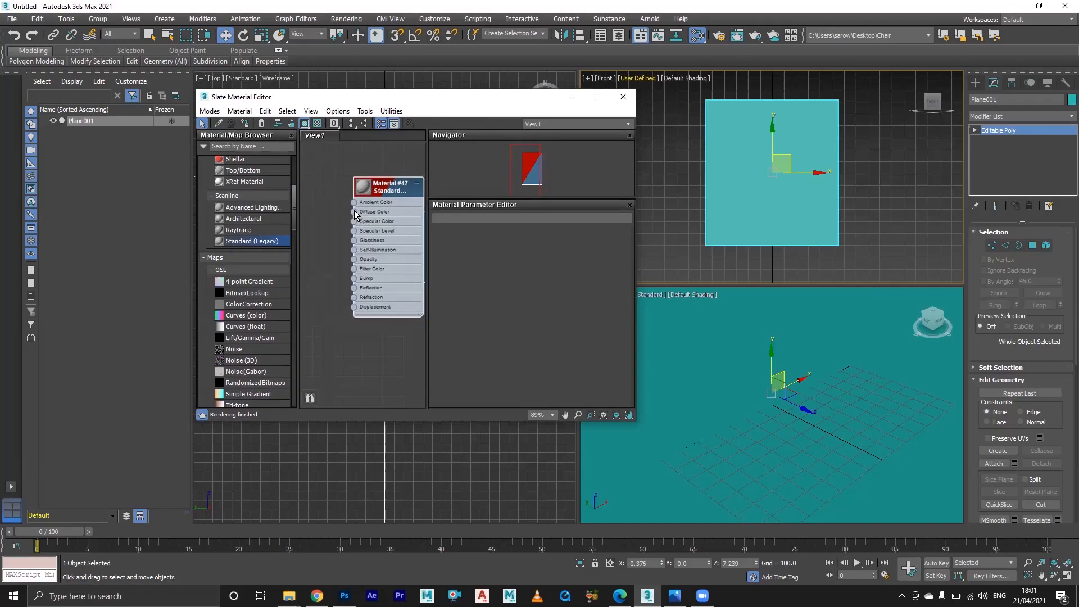
# Connect a Bitmap map using the Front Chair image to the Diffuse Color of the Standard material
pyautogui.moveTo(354, 212); pyautogui.dragTo(334, 220)
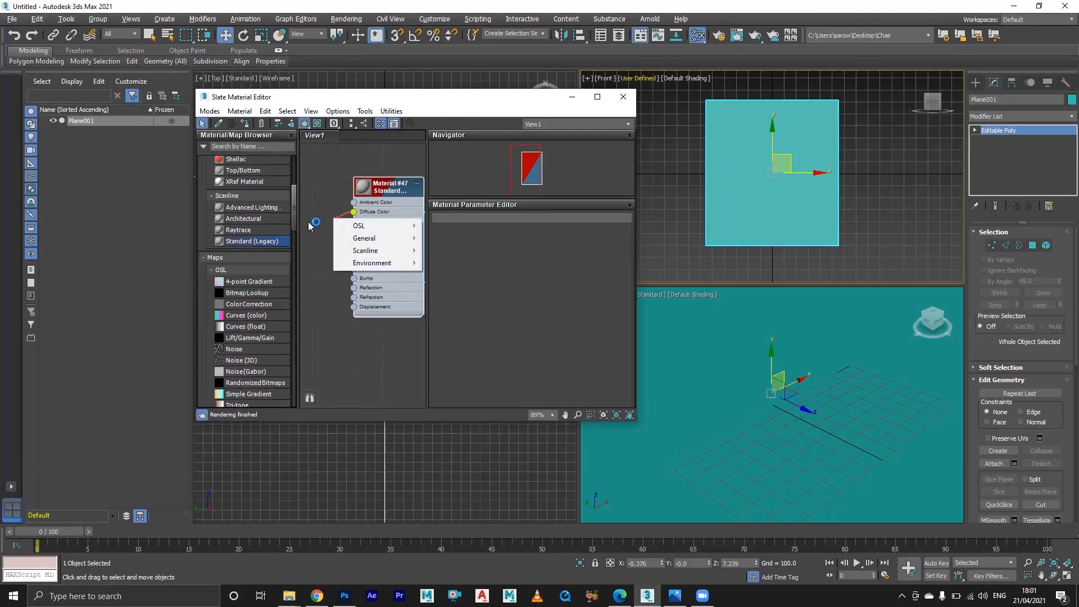
pyautogui.moveTo(377, 228)
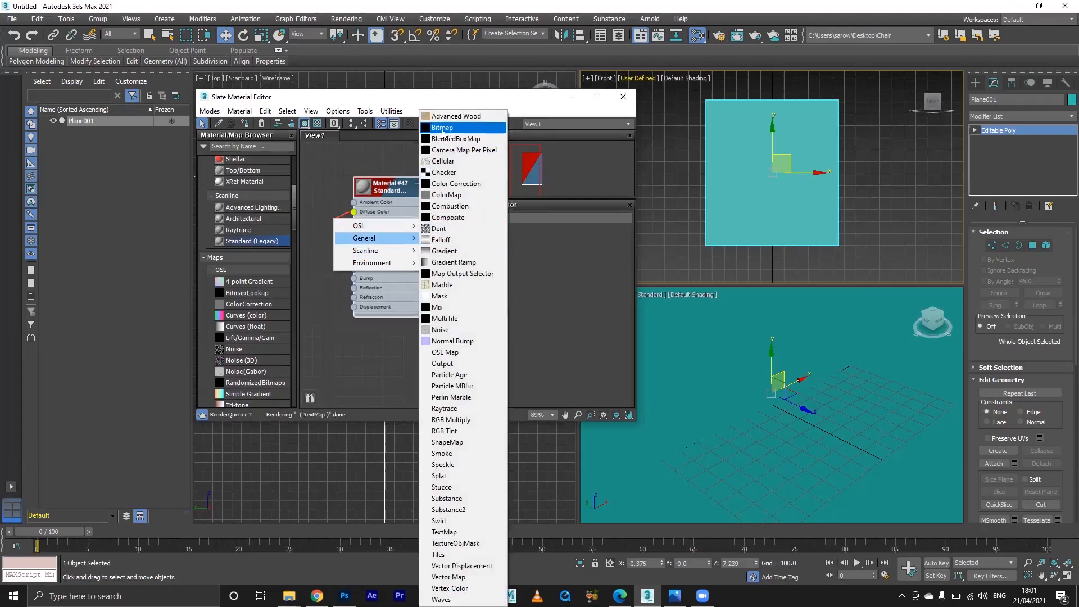
pyautogui.click(443, 128)
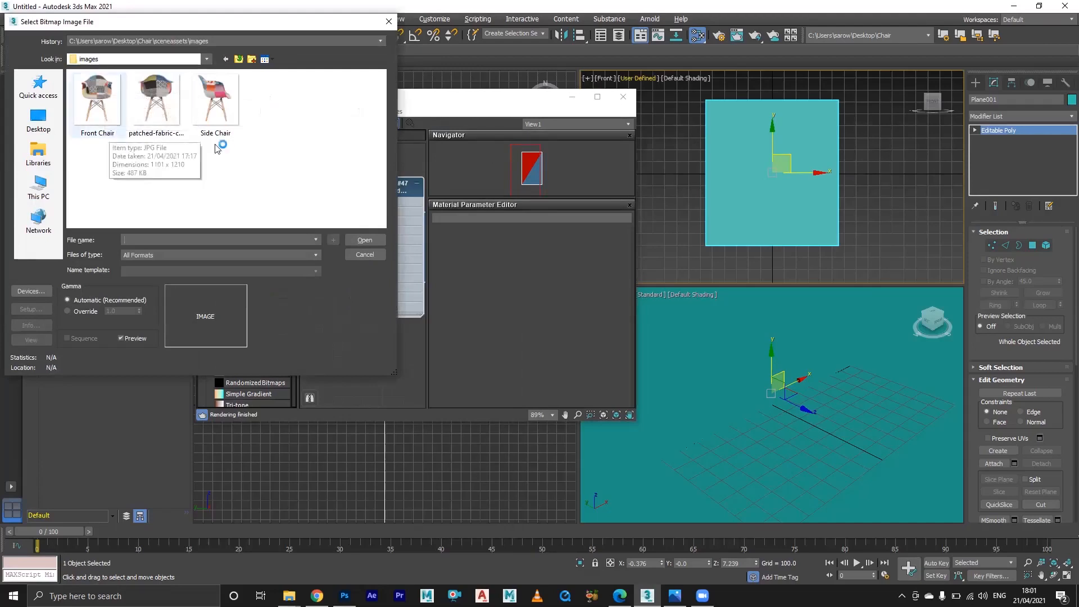
pyautogui.click(109, 91)
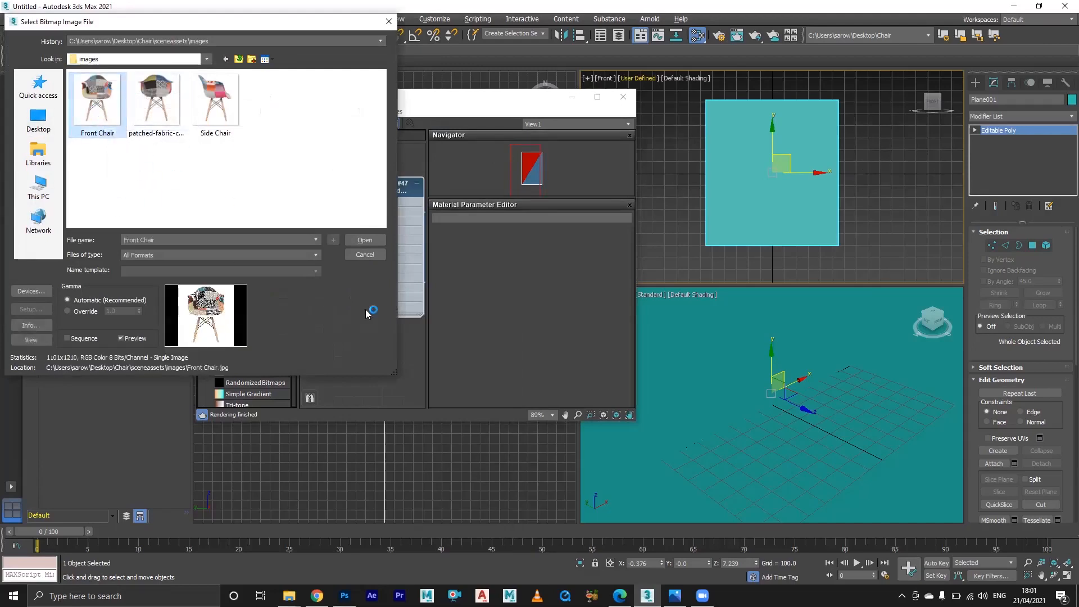
pyautogui.click(366, 239)
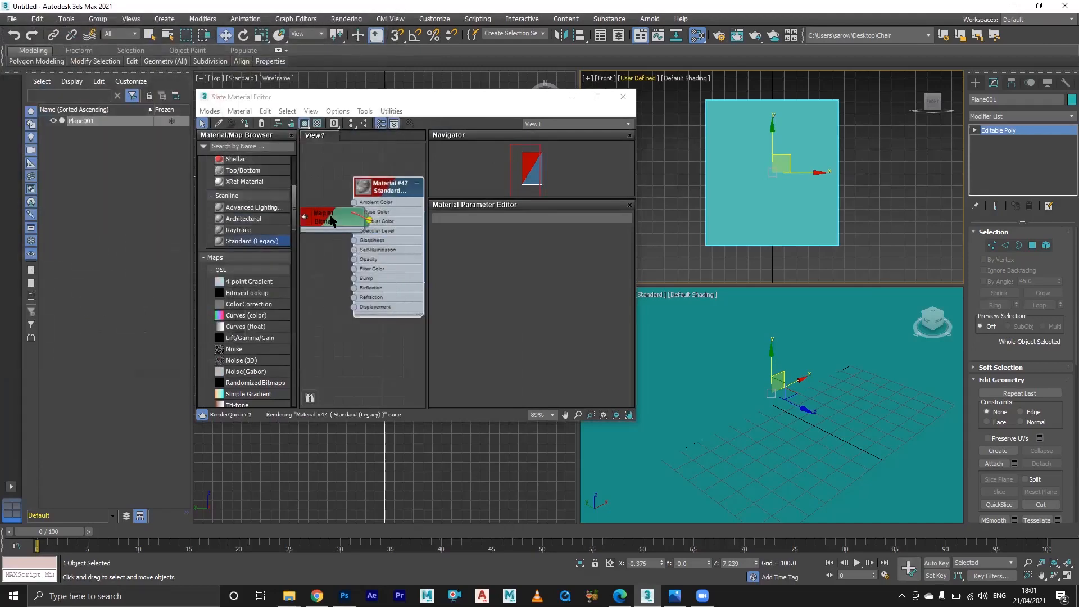
# Assign the front chair Standard material to the selected plane and minimize the material editor
pyautogui.moveTo(331, 216); pyautogui.dragTo(302, 215)
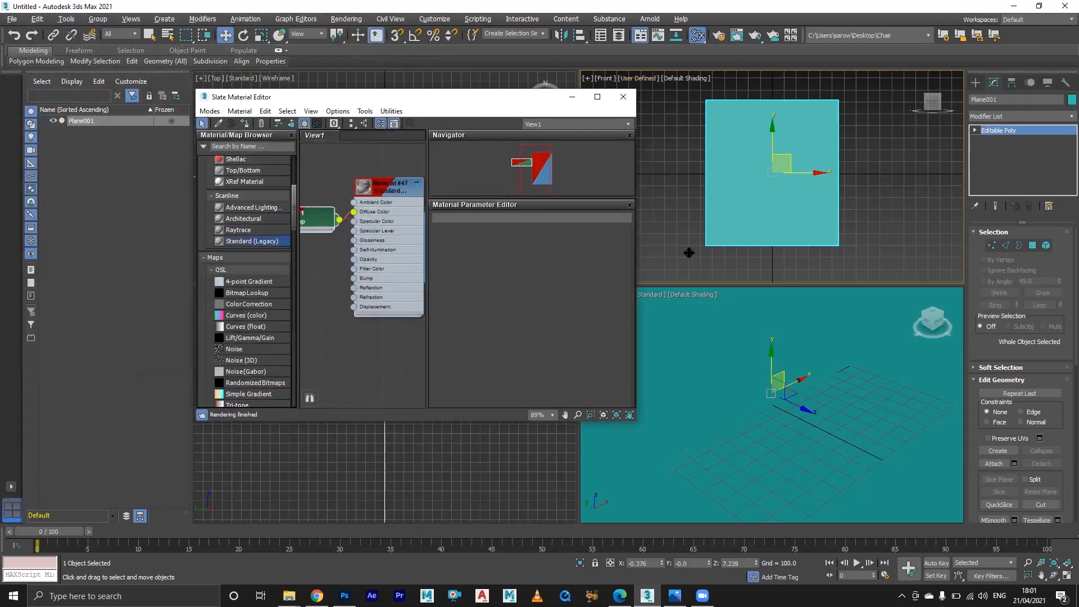
pyautogui.click(384, 191)
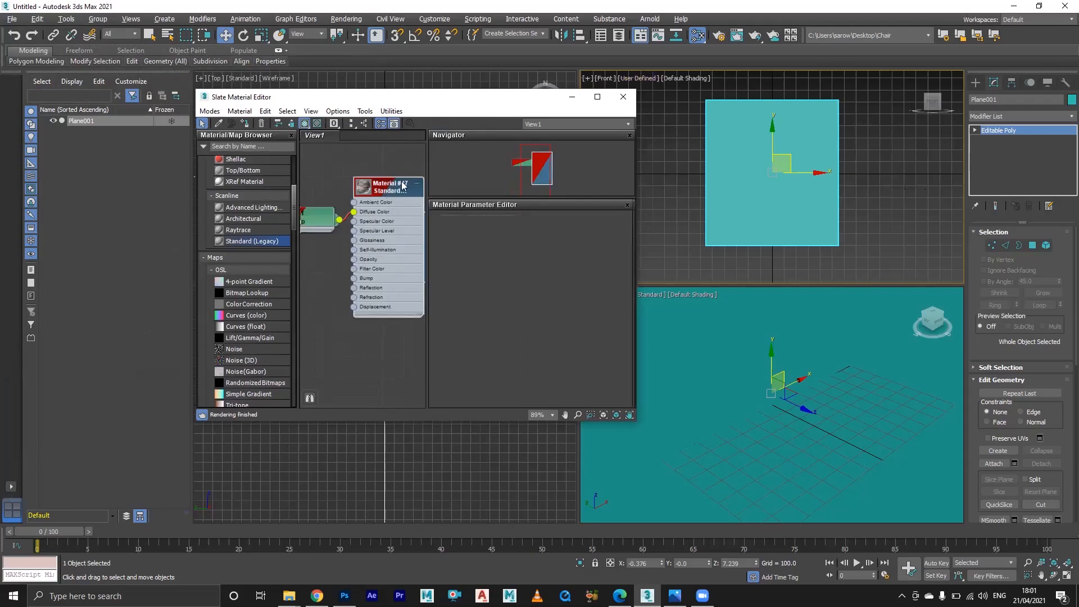
pyautogui.rightClick(387, 193)
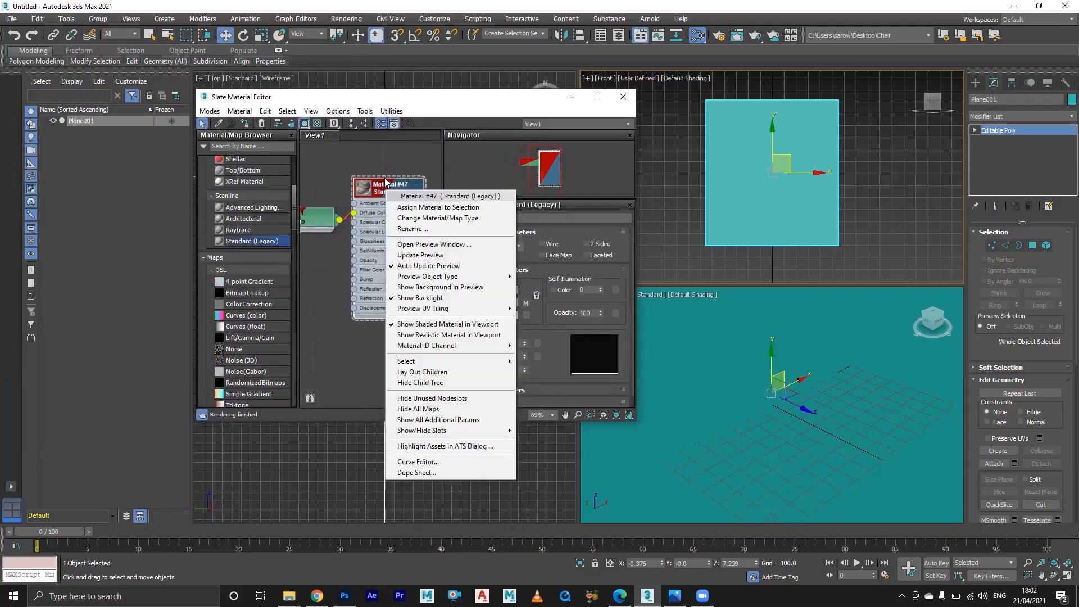
pyautogui.click(448, 209)
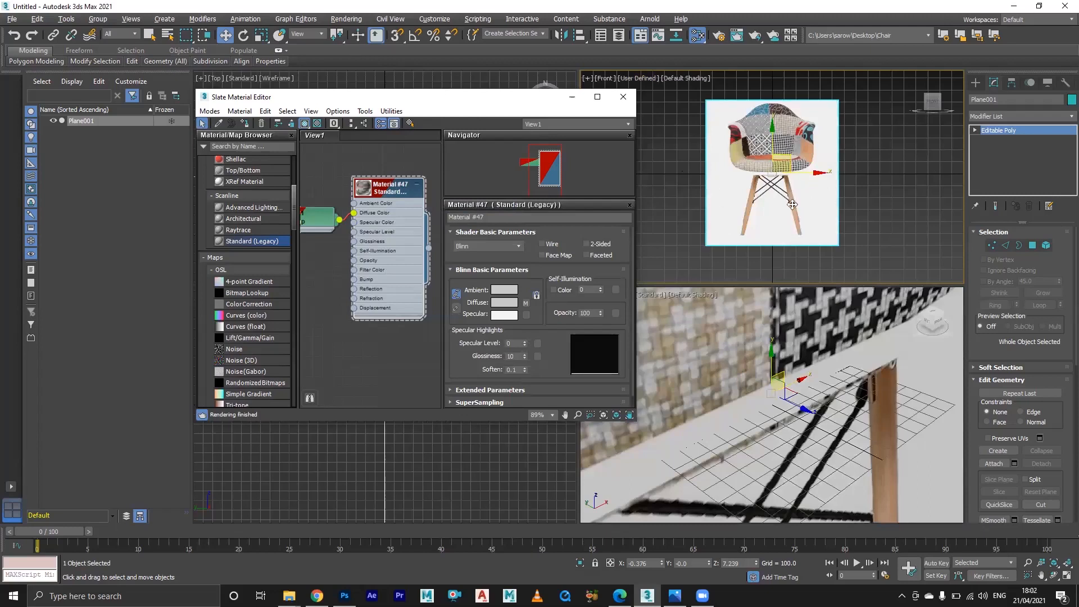
pyautogui.rightClick(388, 189)
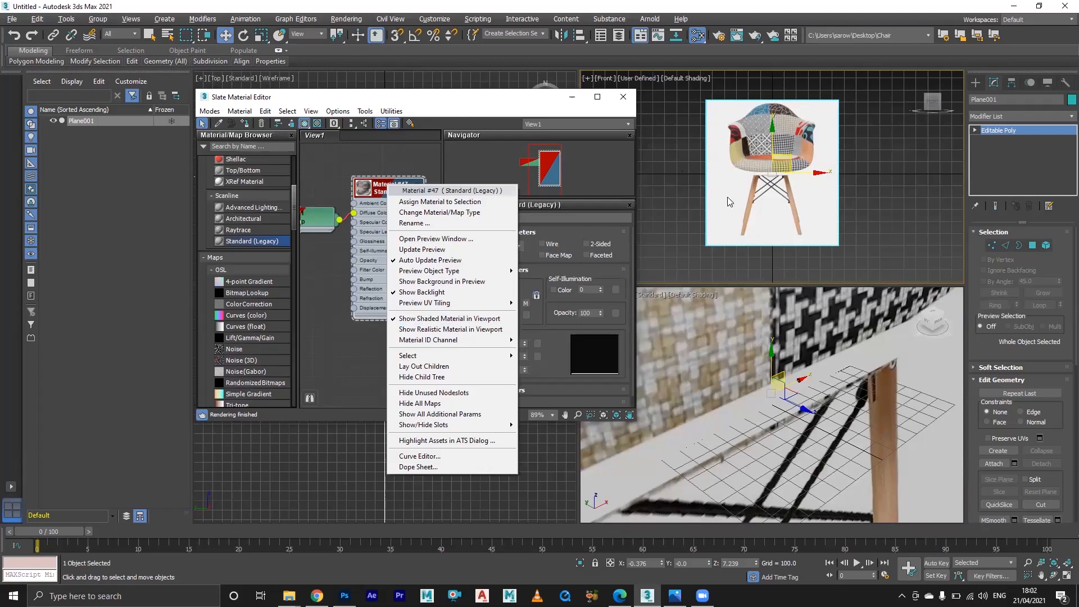
pyautogui.click(567, 102)
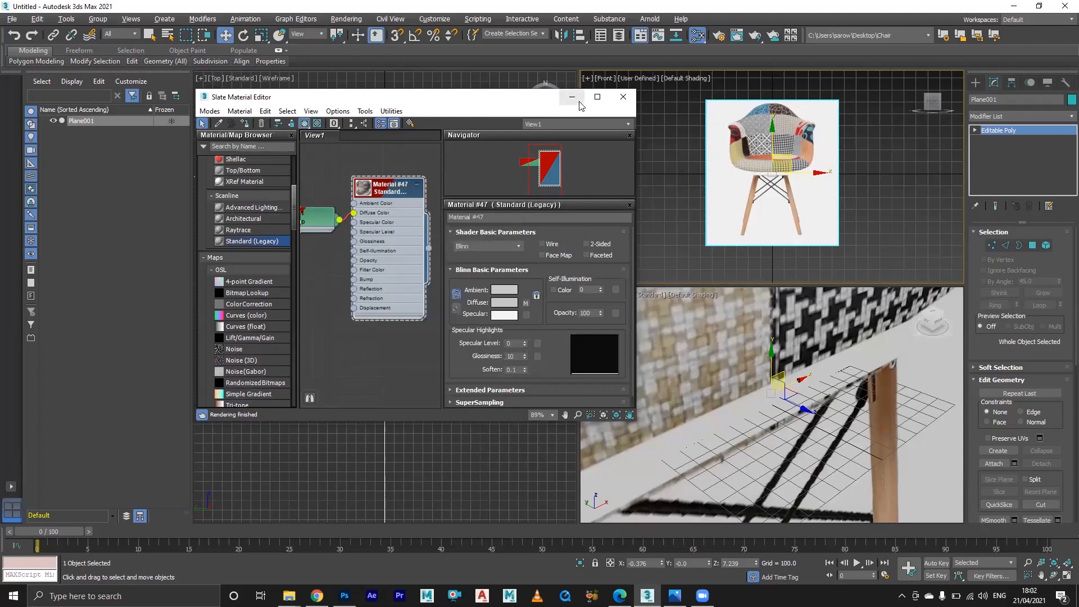
pyautogui.click(578, 102)
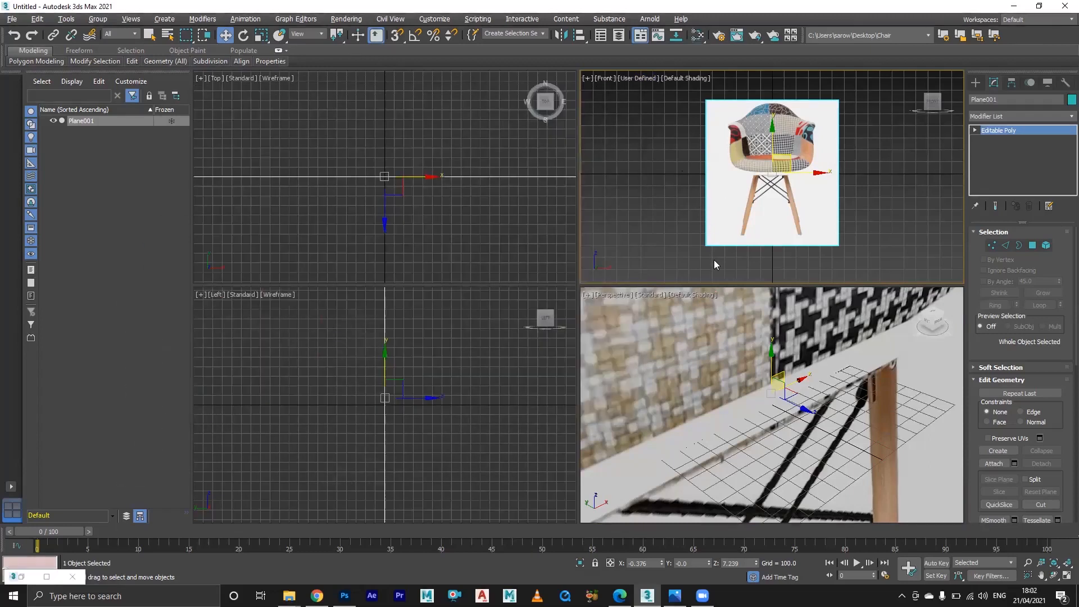
pyautogui.scroll(5, 762, 210)
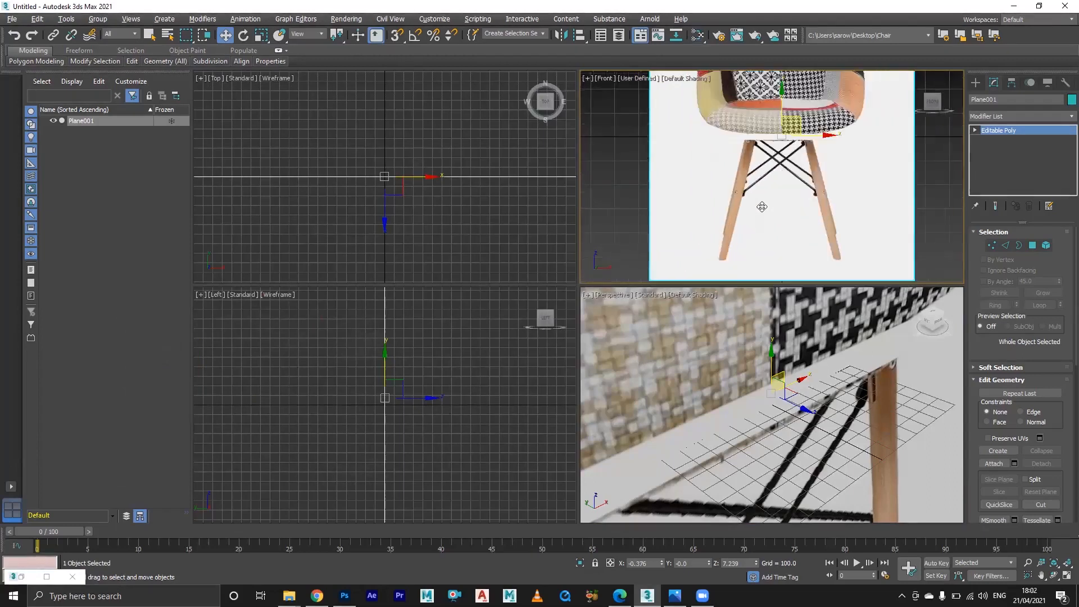
pyautogui.scroll(-5, 762, 207)
pyautogui.scroll(3, 762, 207)
pyautogui.scroll(-1, 762, 207)
pyautogui.scroll(-2, 762, 207)
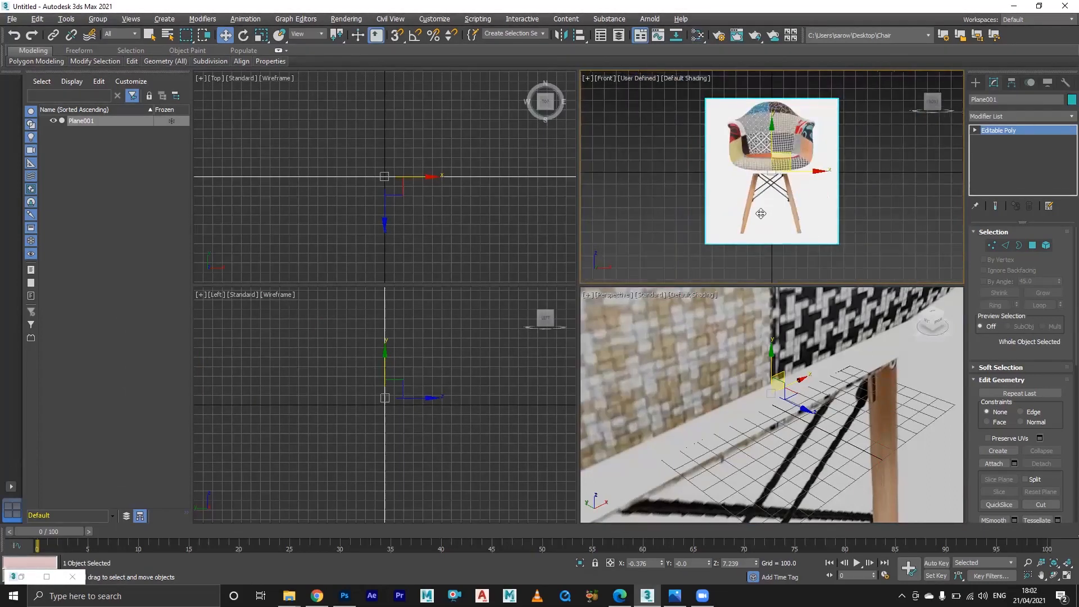
# Try freezing the front reference plane from the scene list and unfreeze it
pyautogui.click(170, 121)
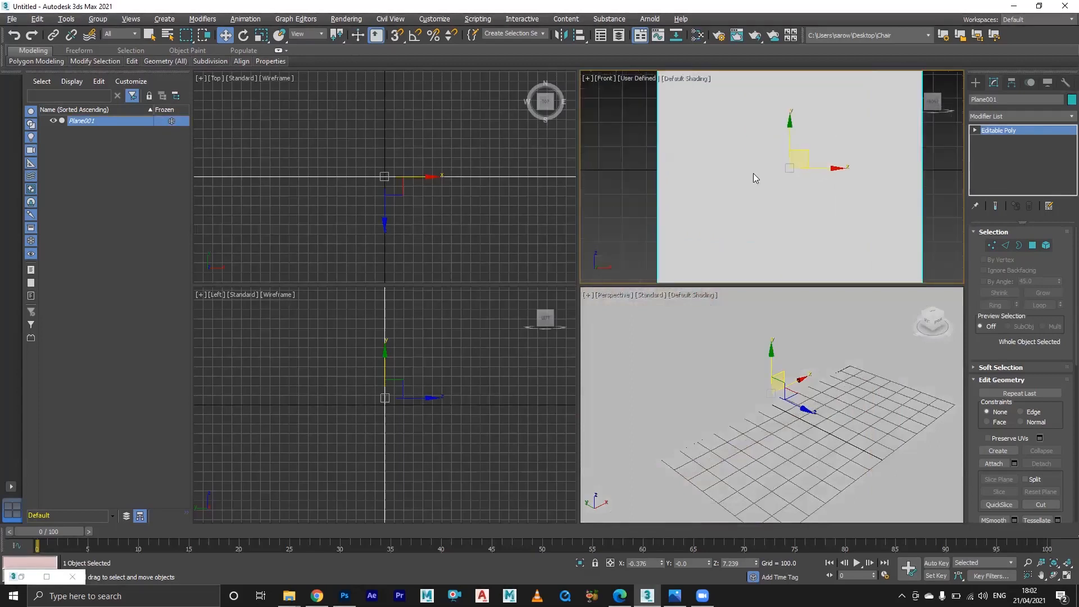
pyautogui.click(695, 178)
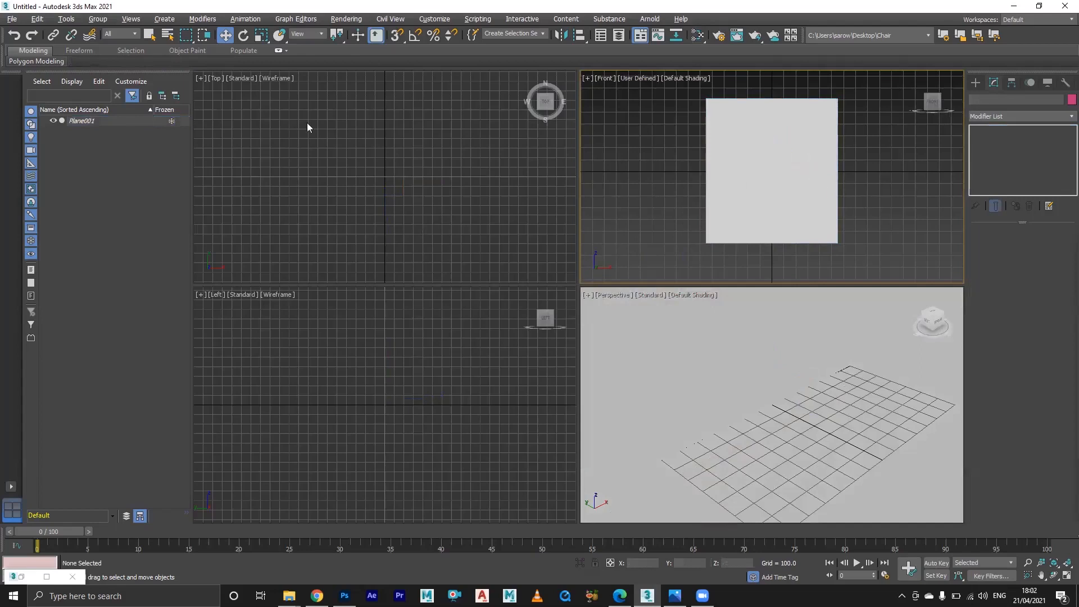
pyautogui.click(170, 120)
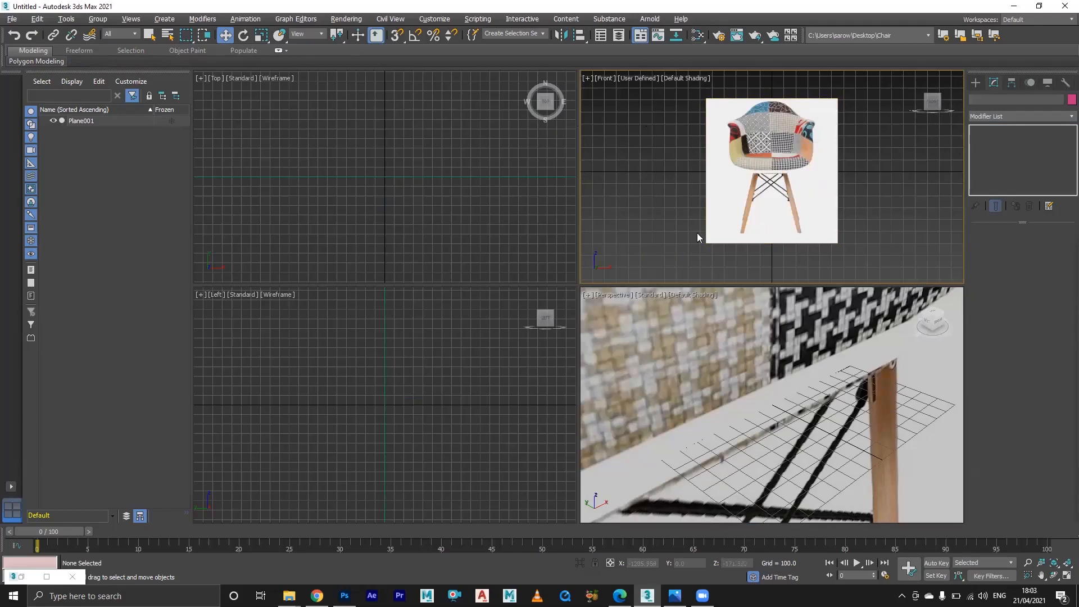
# Rotate a clone of the front reference plane in the Left view, making one copy named Plane002
pyautogui.click(420, 350)
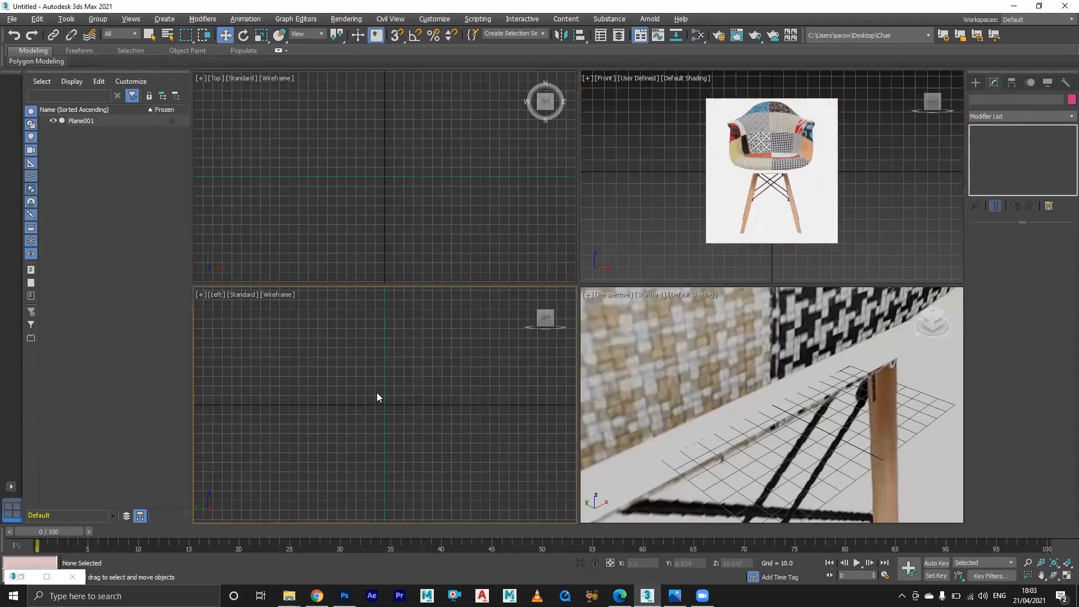
pyautogui.moveTo(433, 388); pyautogui.dragTo(337, 415)
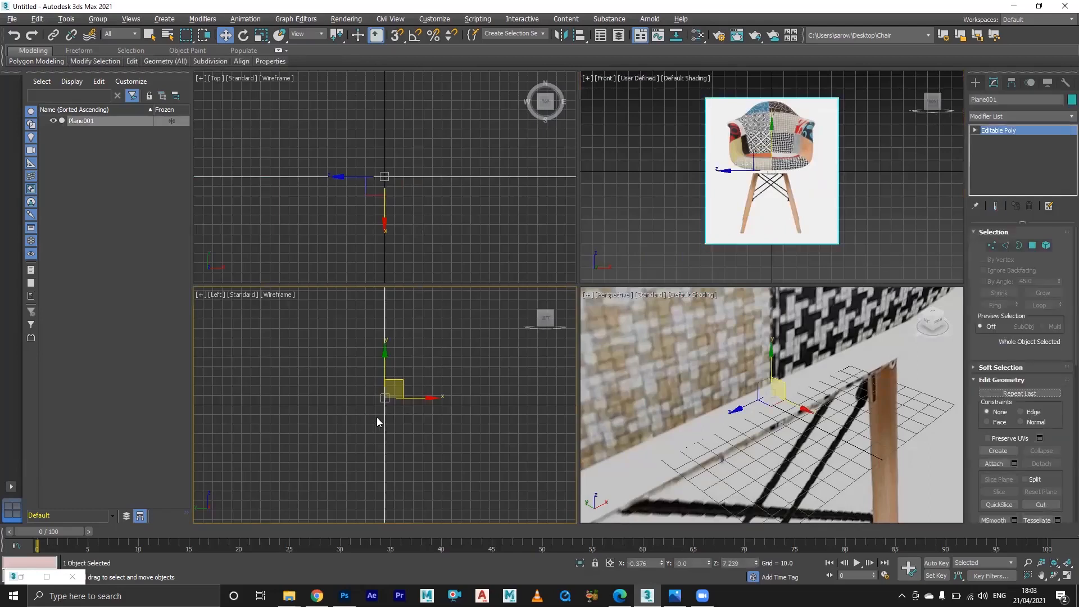
pyautogui.press('e')
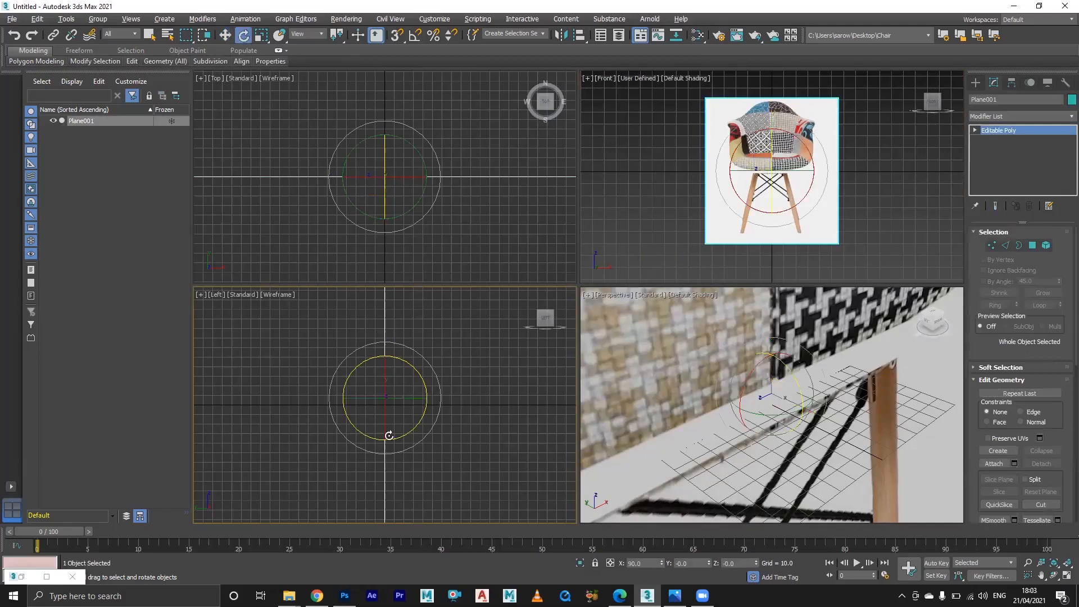
pyautogui.moveTo(410, 401); pyautogui.dragTo(347, 396)
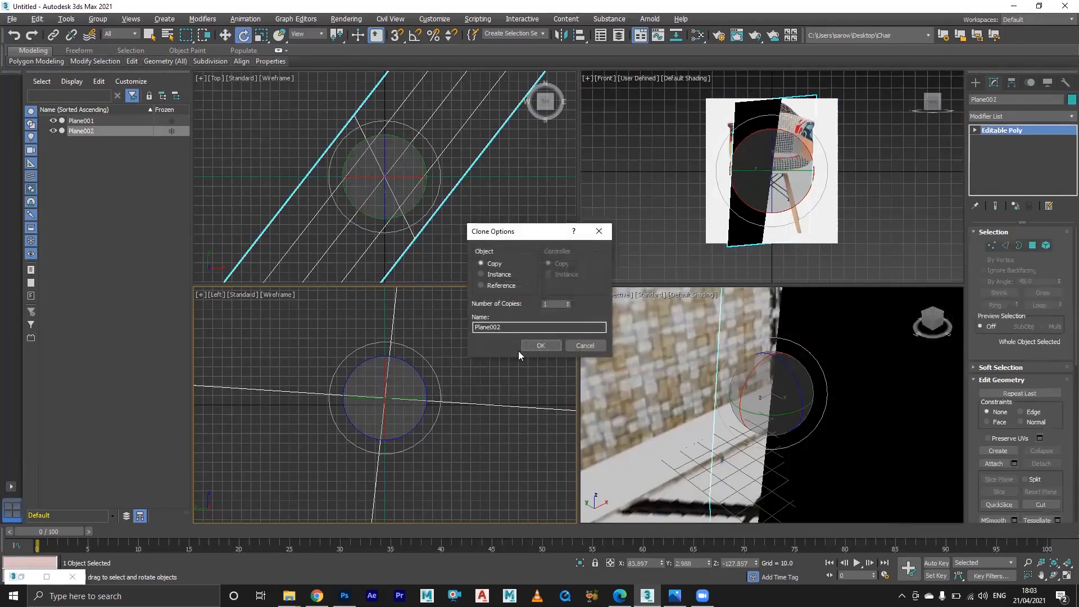
pyautogui.click(536, 344)
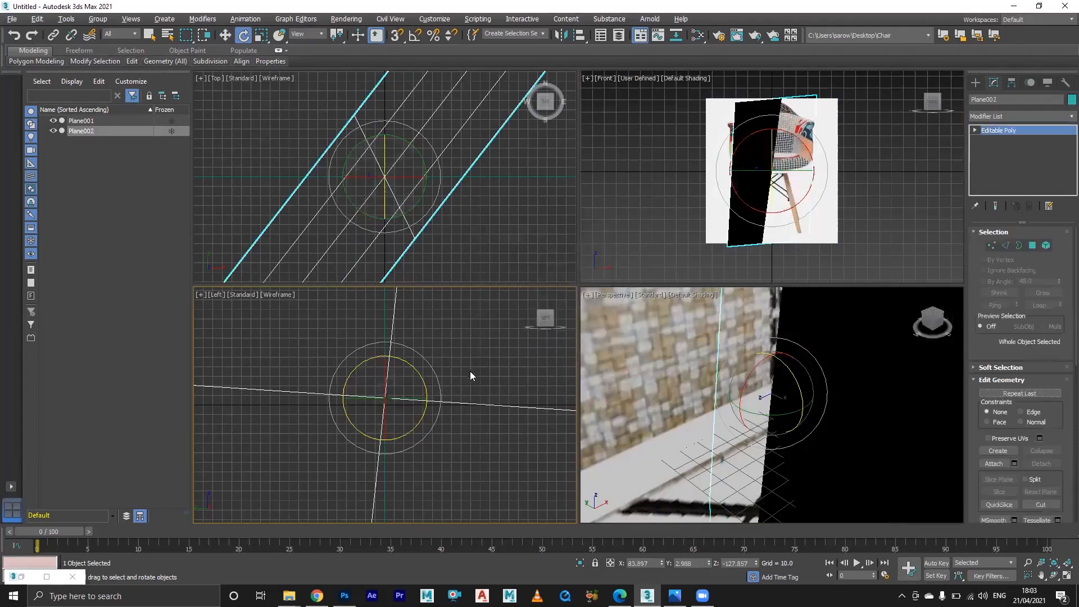
# Set Plane002's rotation to X 90, Y 0 and Z -90 so it stands perpendicular to the front plane
pyautogui.doubleClick(651, 563)
pyautogui.write('90.0')
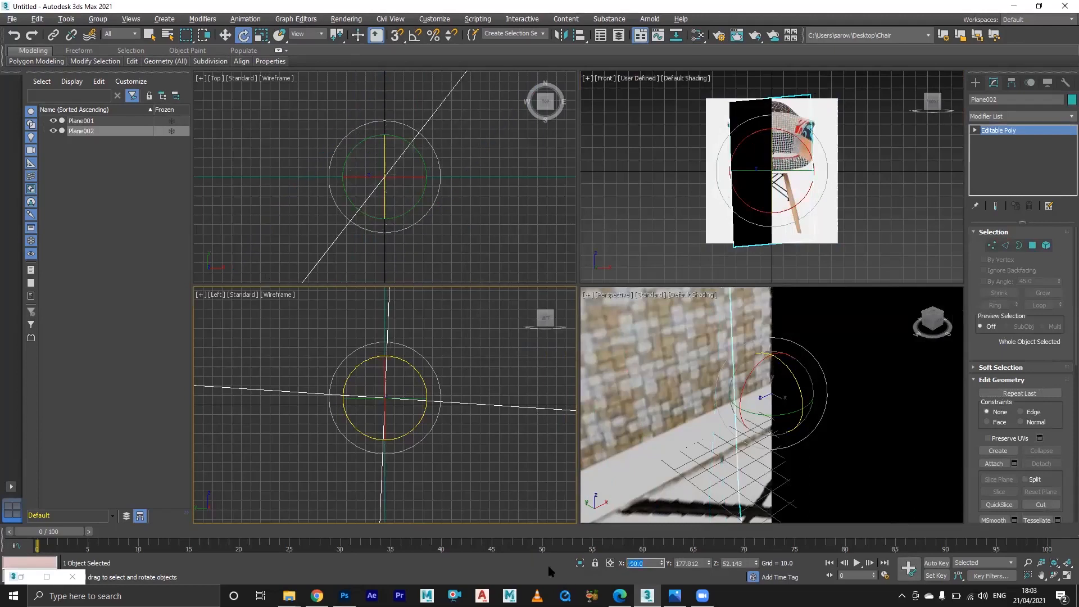
pyautogui.click(703, 563)
pyautogui.write('180')
pyautogui.press('Return')
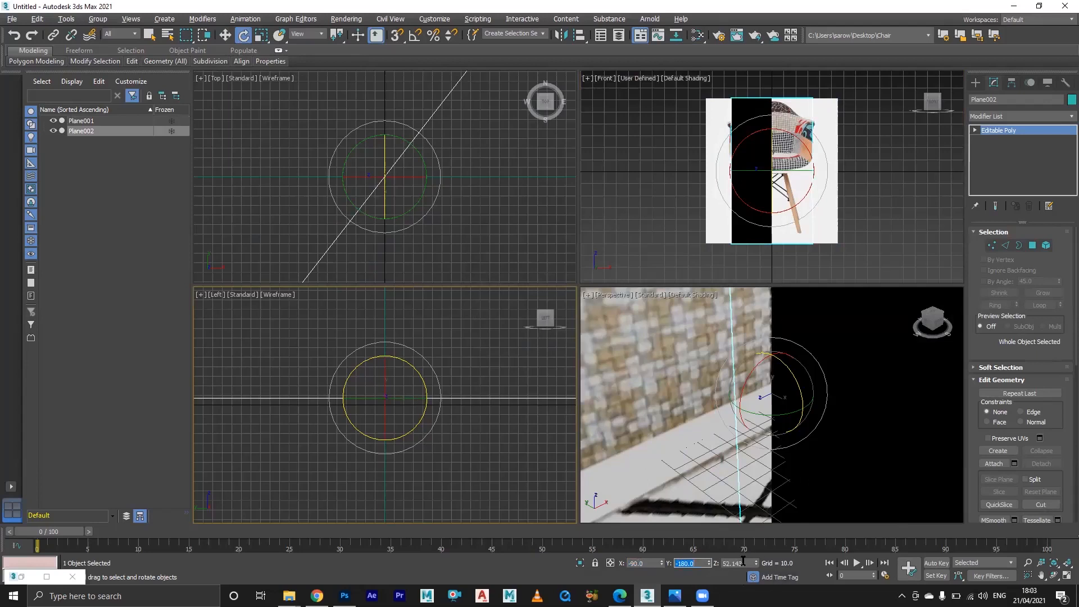
pyautogui.click(747, 563)
pyautogui.write('-90')
pyautogui.press('Return')
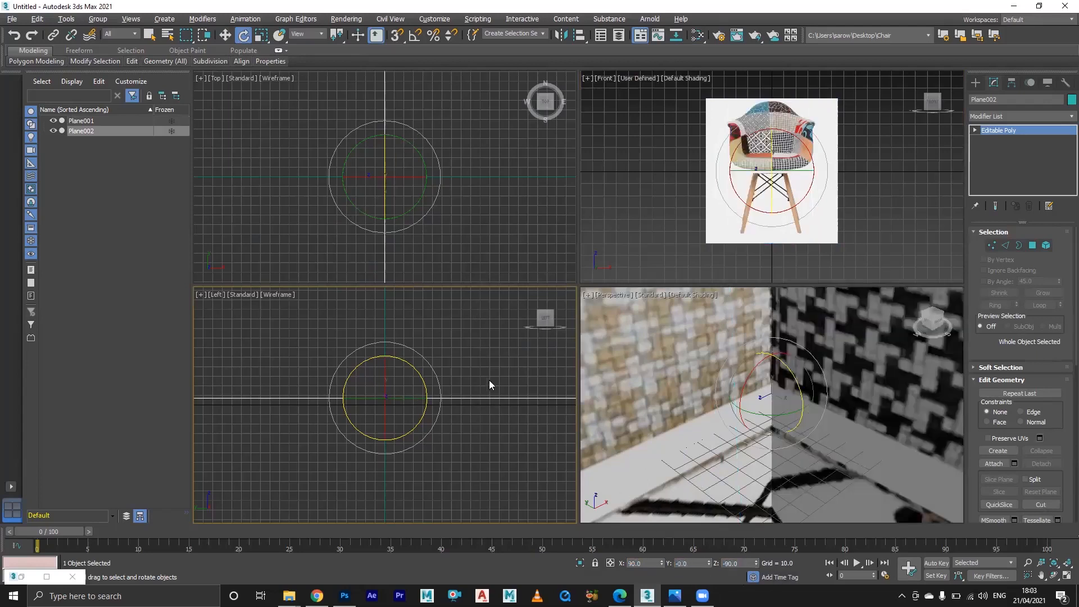
# Select Plane002 and switch the Left view to Default Shading
pyautogui.scroll(-10, 793, 402)
pyautogui.keyDown('alt'); pyautogui.moveTo(792, 402); pyautogui.dragTo(707, 430, button='middle'); pyautogui.keyUp('alt')
pyautogui.scroll(-5, 487, 428)
pyautogui.moveTo(481, 414); pyautogui.dragTo(417, 385, button='middle')
pyautogui.scroll(3, 388, 402)
pyautogui.click(494, 398)
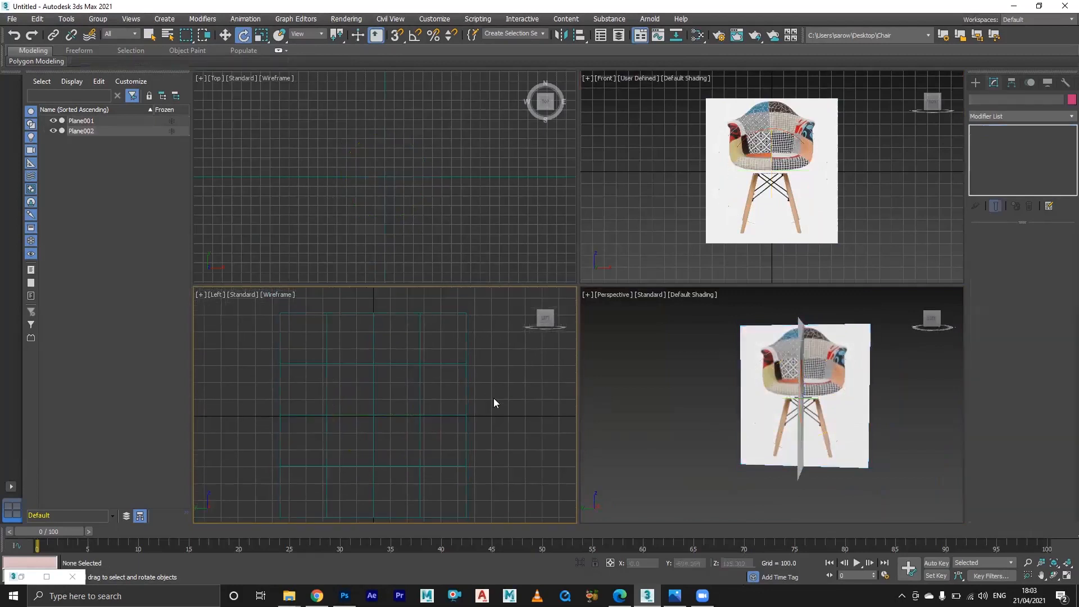
pyautogui.click(442, 365)
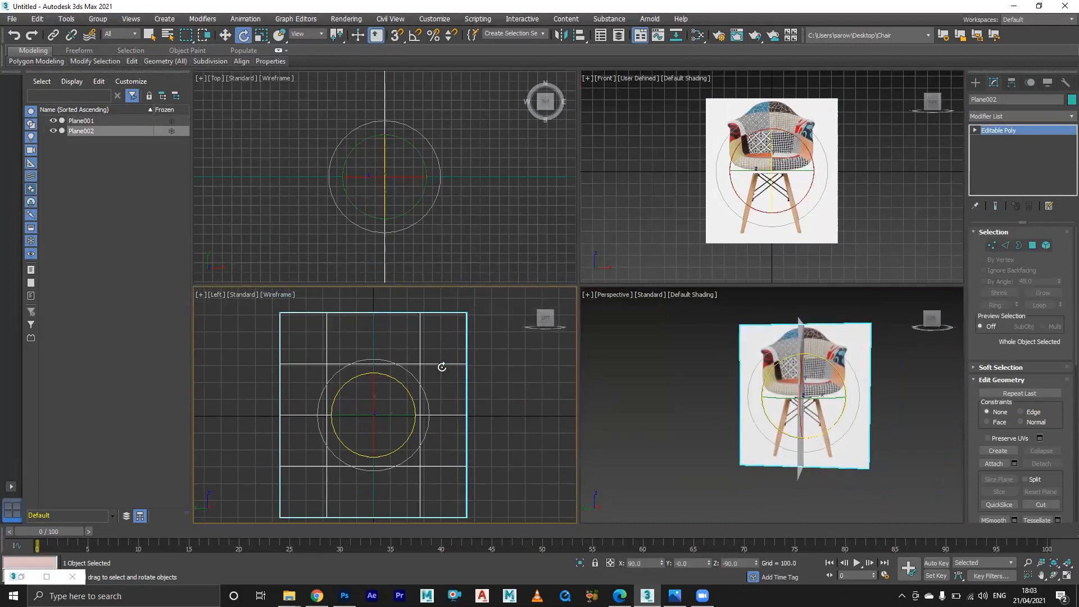
pyautogui.press('F3')
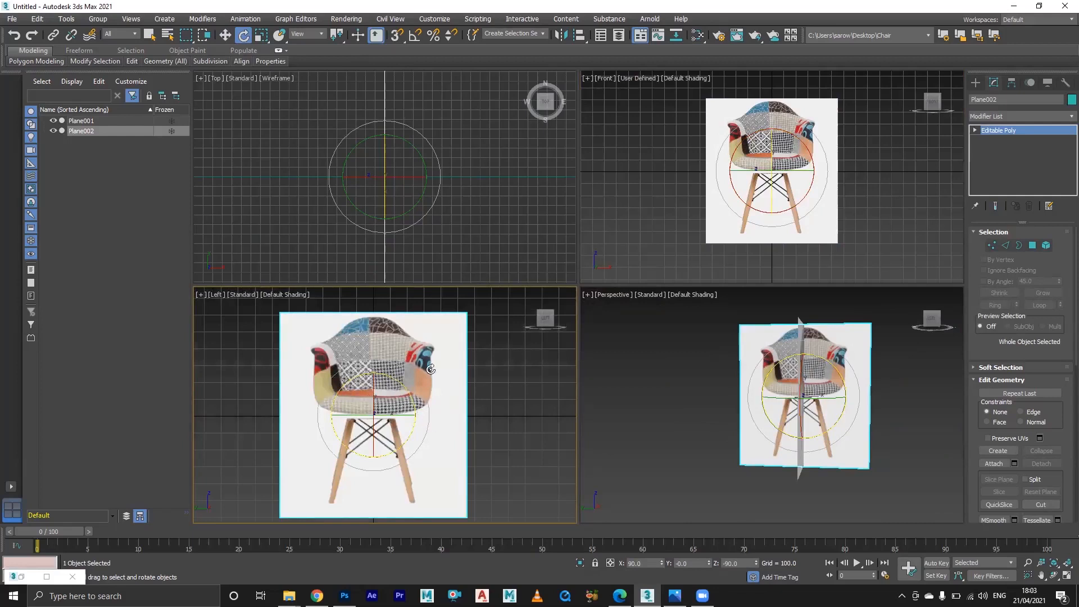
# Add a second Standard (Legacy) material and connect a Bitmap map using the Side Chair image to its Diffuse Color
pyautogui.press('m')
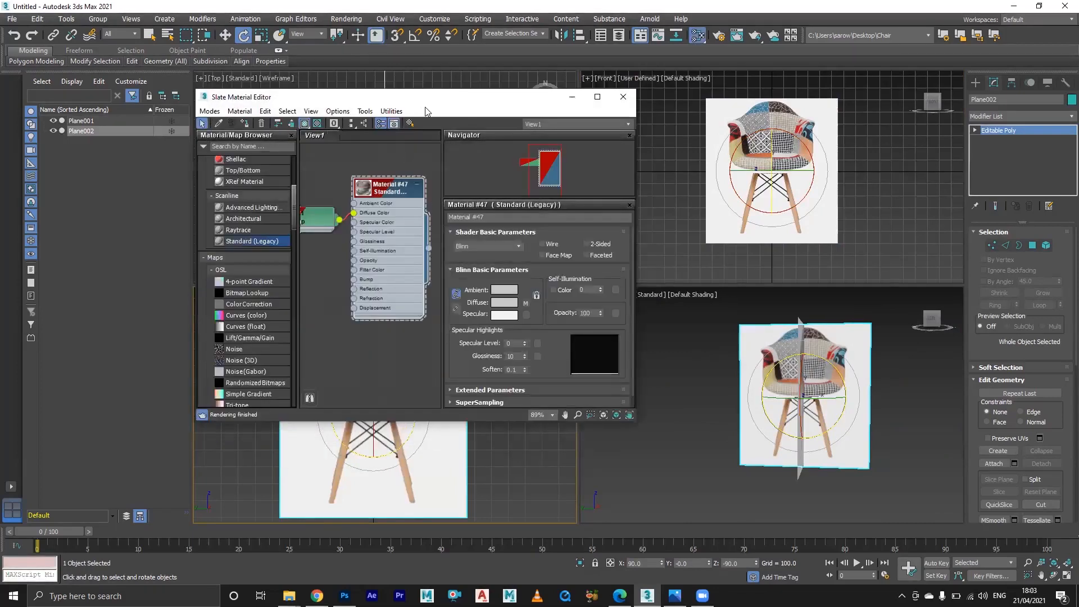
pyautogui.moveTo(447, 101); pyautogui.dragTo(720, 20)
pyautogui.moveTo(638, 239); pyautogui.dragTo(644, 176, button='middle')
pyautogui.moveTo(505, 162); pyautogui.dragTo(585, 221)
pyautogui.moveTo(614, 239)
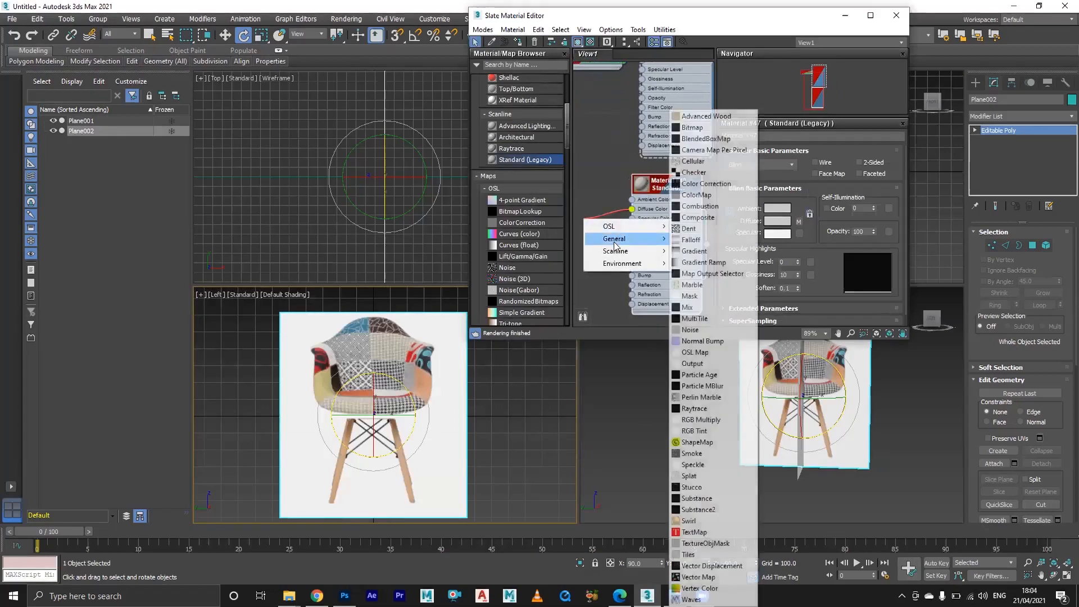
pyautogui.click(715, 128)
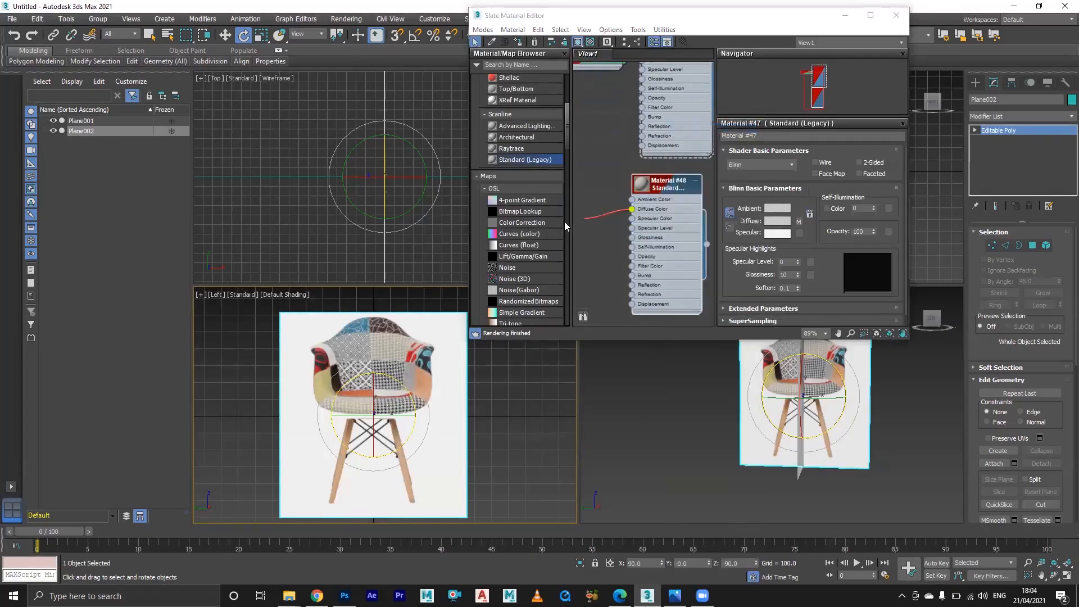
pyautogui.click(214, 102)
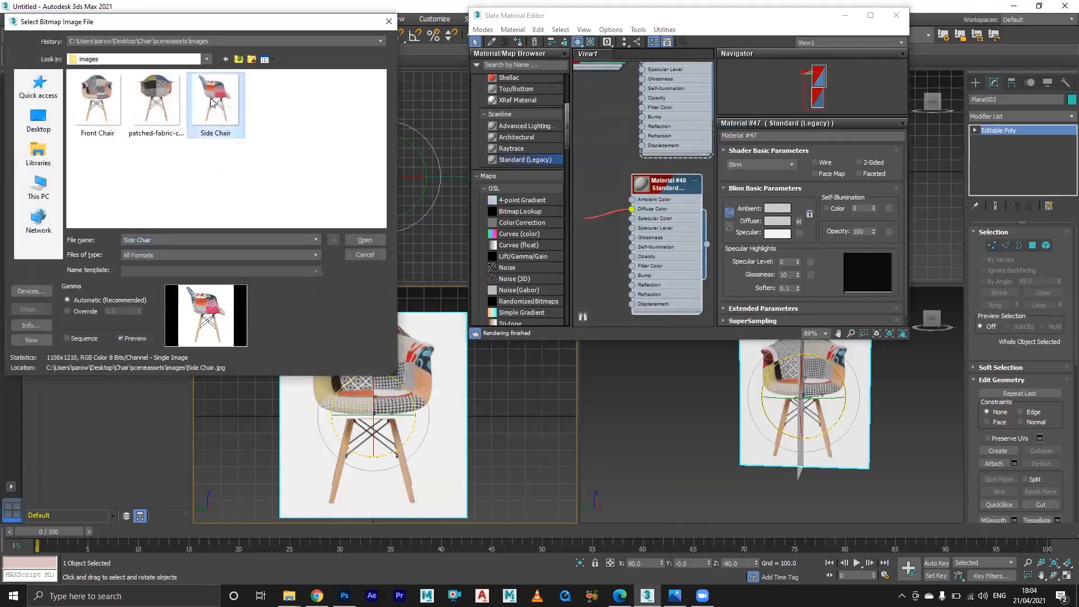
pyautogui.click(363, 240)
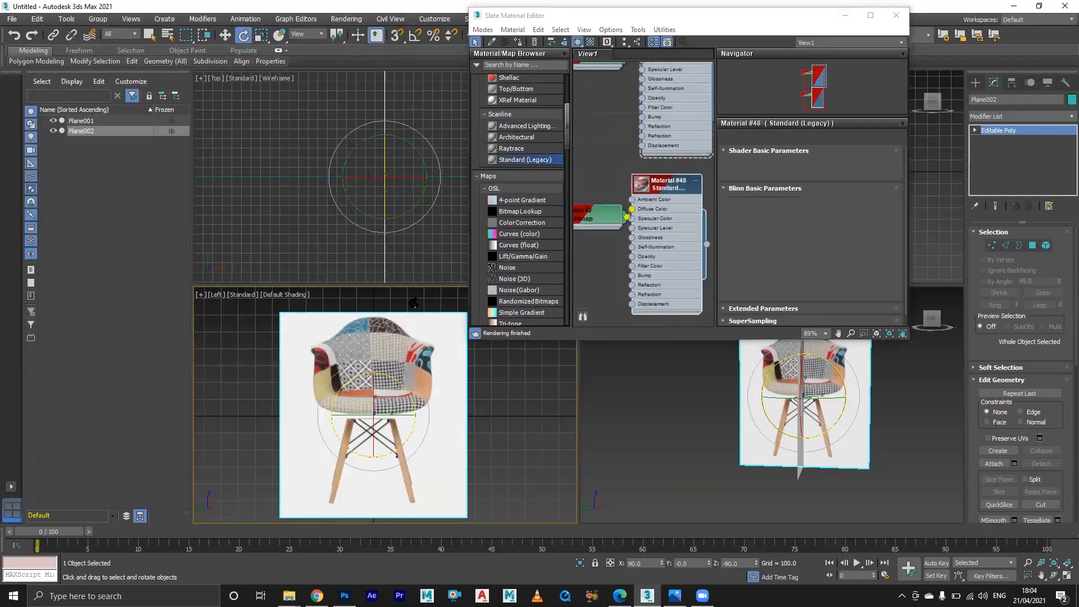
# Assign the side chair material to Plane002 and deselect the plane
pyautogui.moveTo(419, 296); pyautogui.dragTo(433, 327)
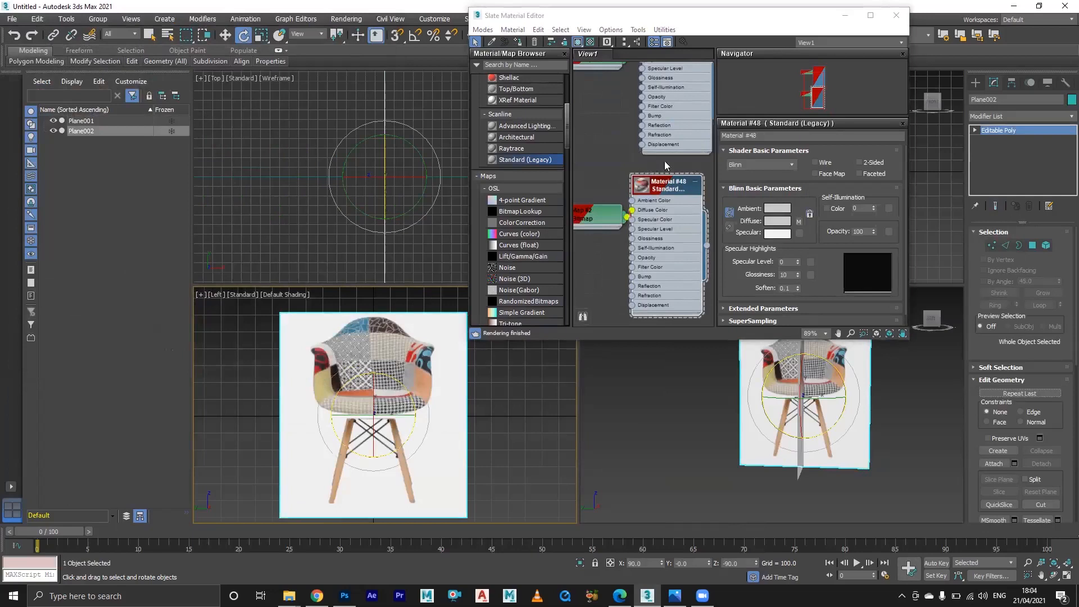
pyautogui.rightClick(664, 189)
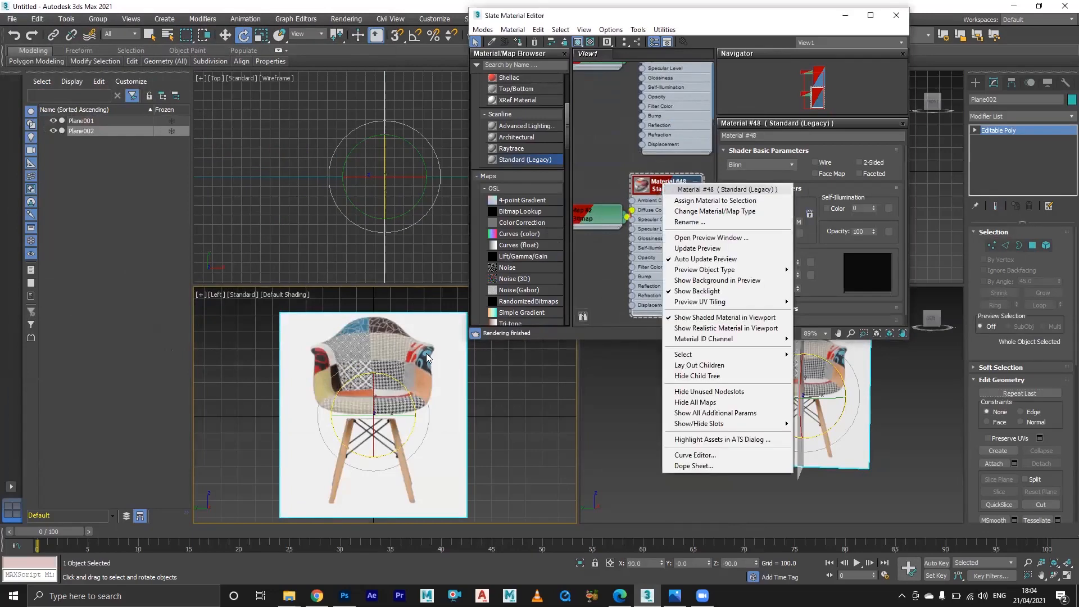
pyautogui.click(824, 30)
pyautogui.moveTo(824, 30); pyautogui.dragTo(831, 229)
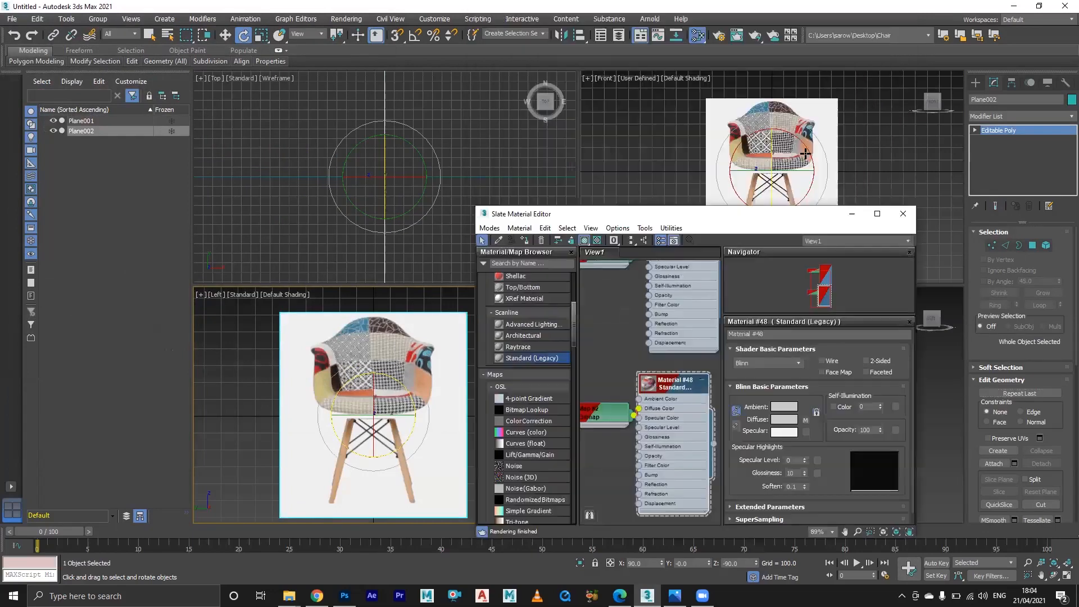
pyautogui.moveTo(756, 215); pyautogui.dragTo(791, 58)
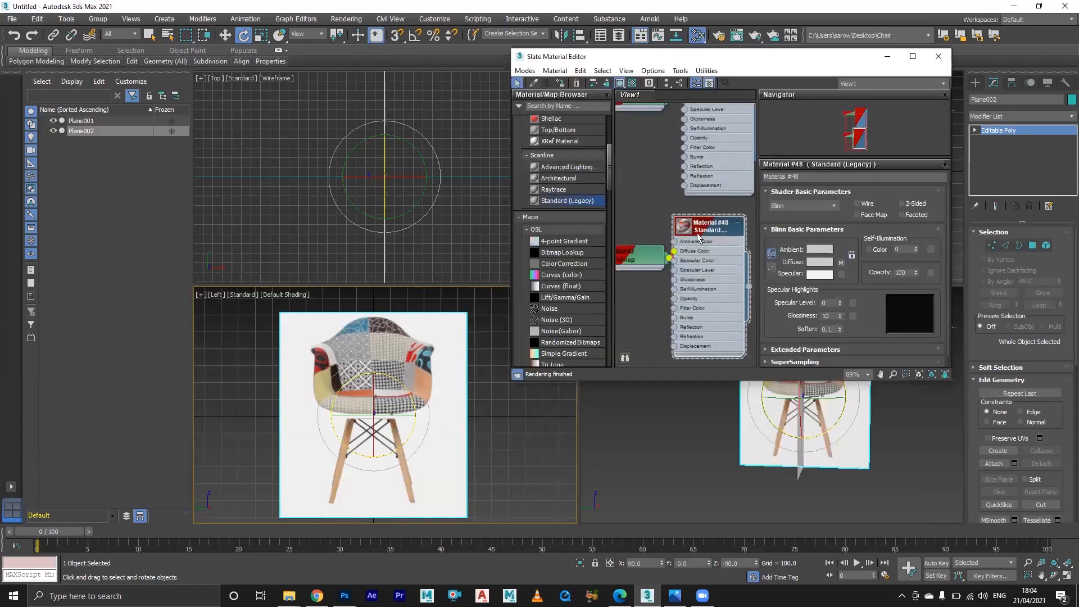
pyautogui.rightClick(707, 220)
pyautogui.click(740, 238)
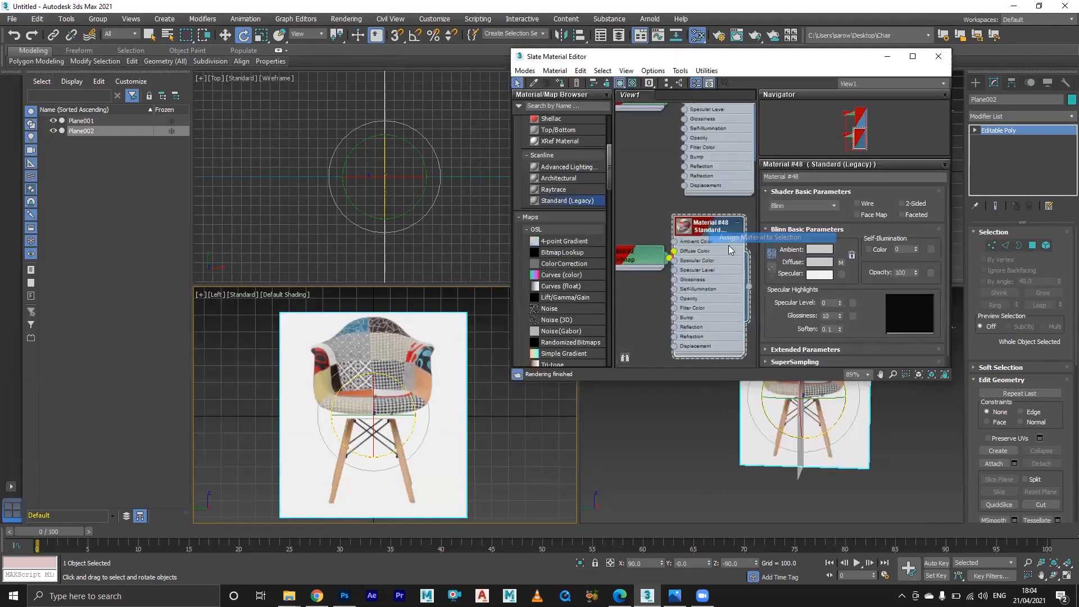
pyautogui.click(518, 451)
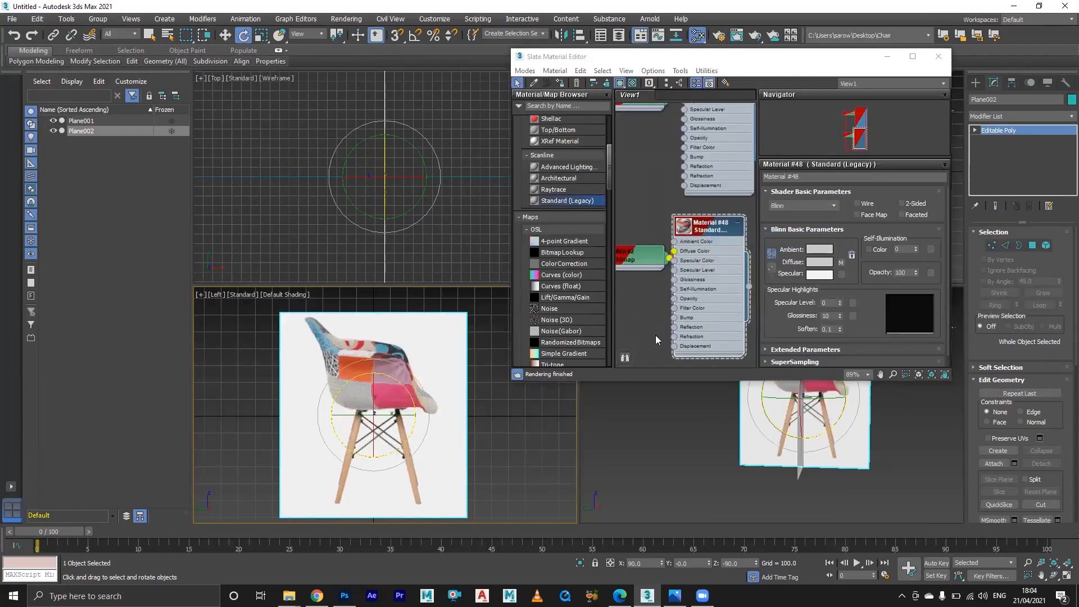
pyautogui.click(765, 67)
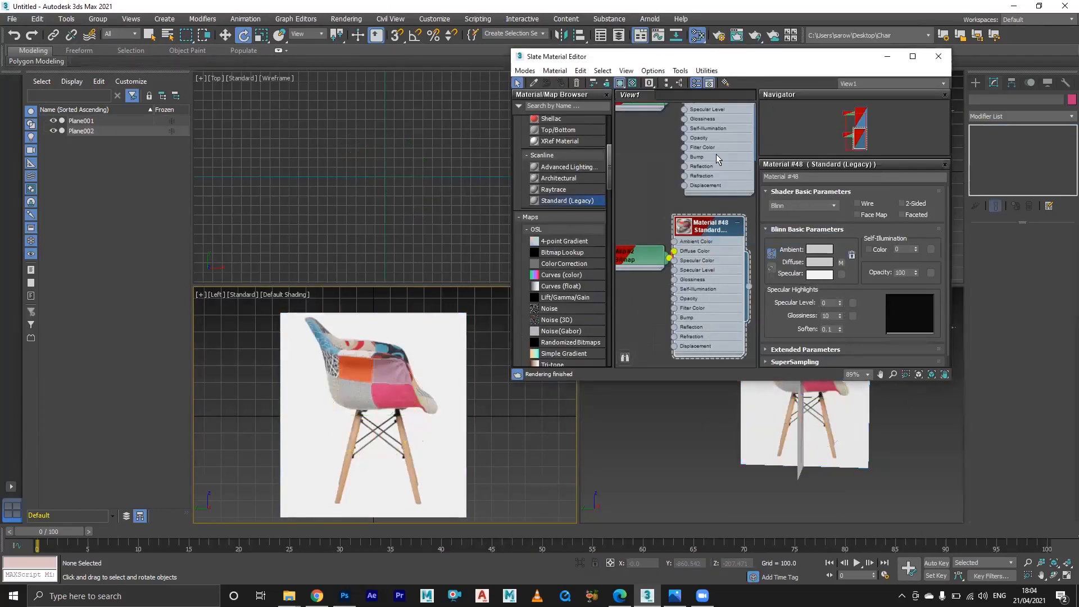
# Close the Slate Material Editor and inspect the two crossed chair planes in the Perspective view
pyautogui.moveTo(783, 60); pyautogui.dragTo(779, 233)
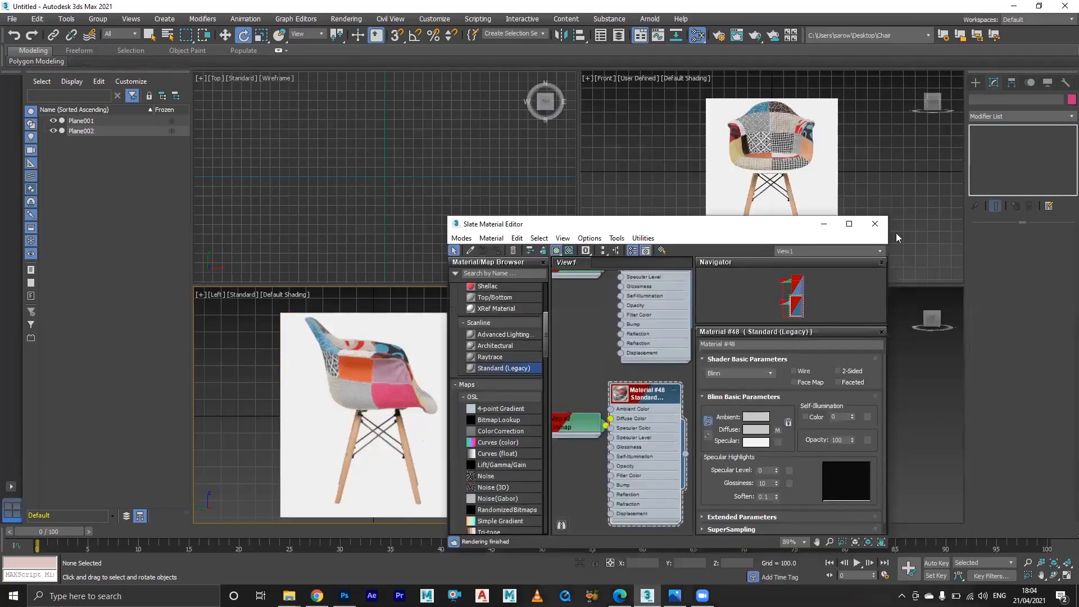
pyautogui.click(874, 225)
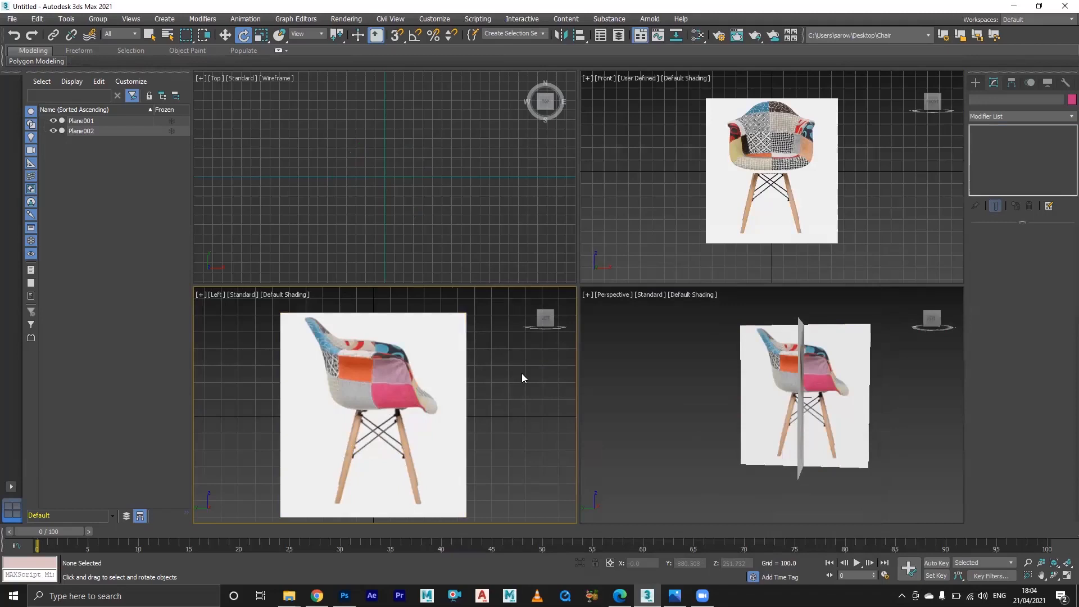
pyautogui.keyDown('alt'); pyautogui.moveTo(792, 441); pyautogui.dragTo(818, 431, button='middle'); pyautogui.keyUp('alt')
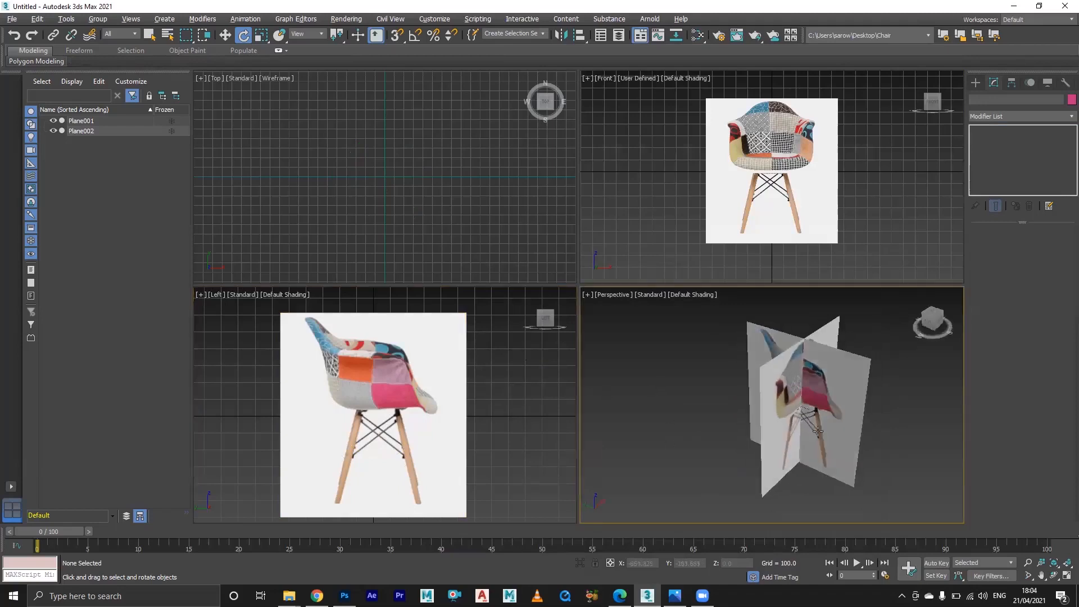
pyautogui.scroll(10, 818, 432)
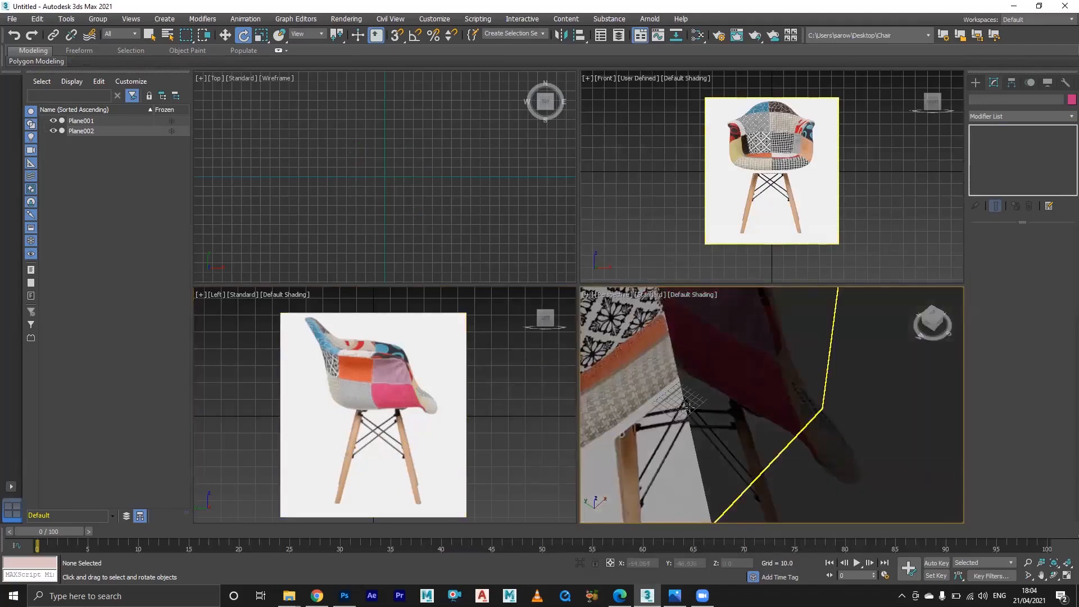
pyautogui.scroll(-10, 689, 406)
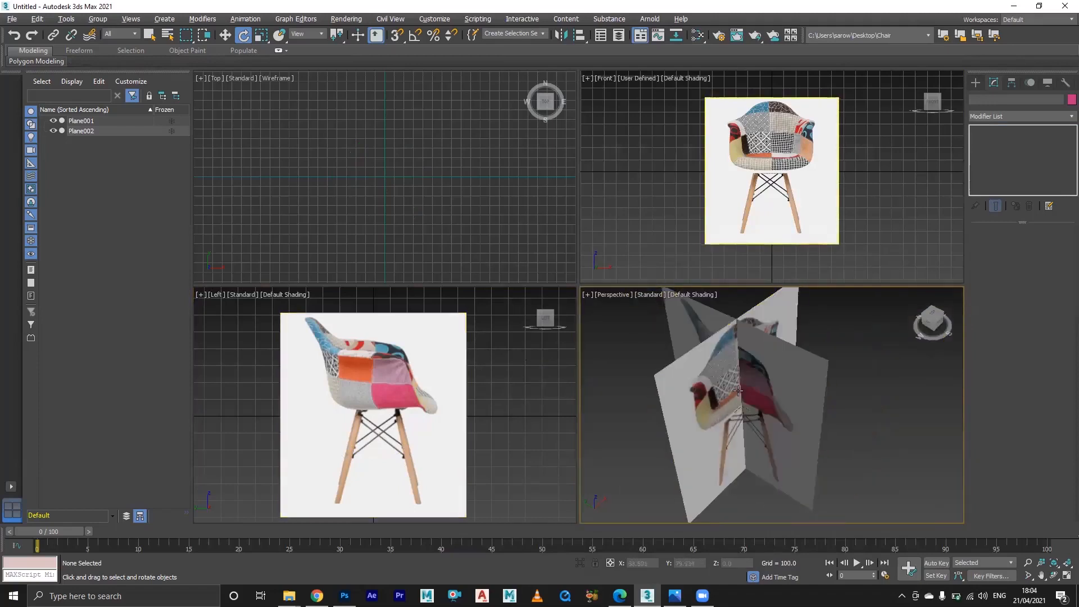
pyautogui.keyDown('alt'); pyautogui.moveTo(738, 391); pyautogui.dragTo(736, 383, button='middle'); pyautogui.keyUp('alt')
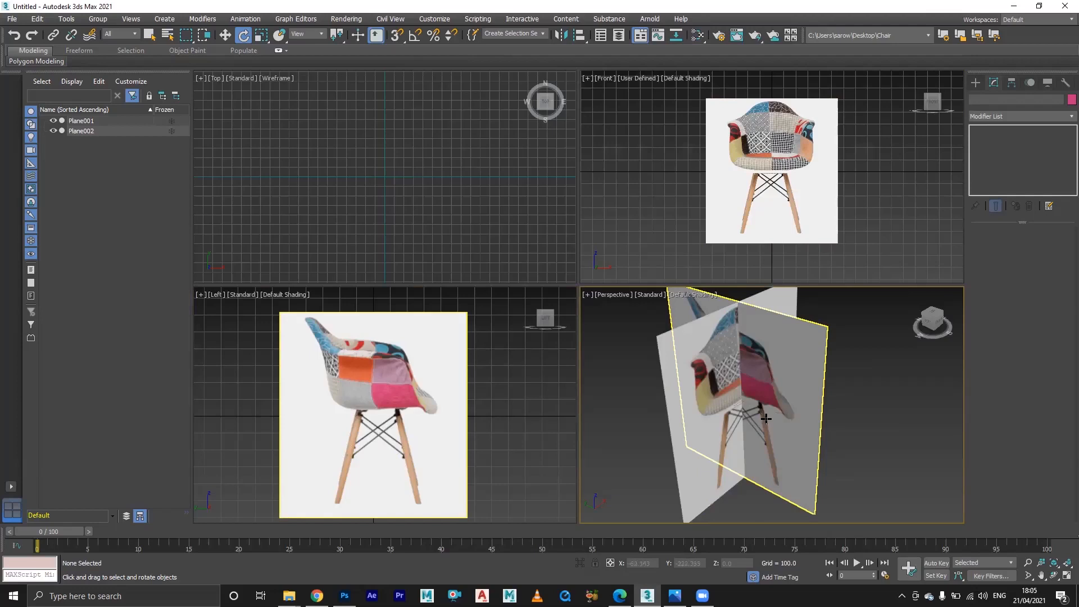
# Hide Plane002, show it again and reselect it in the Perspective view
pyautogui.click(802, 411)
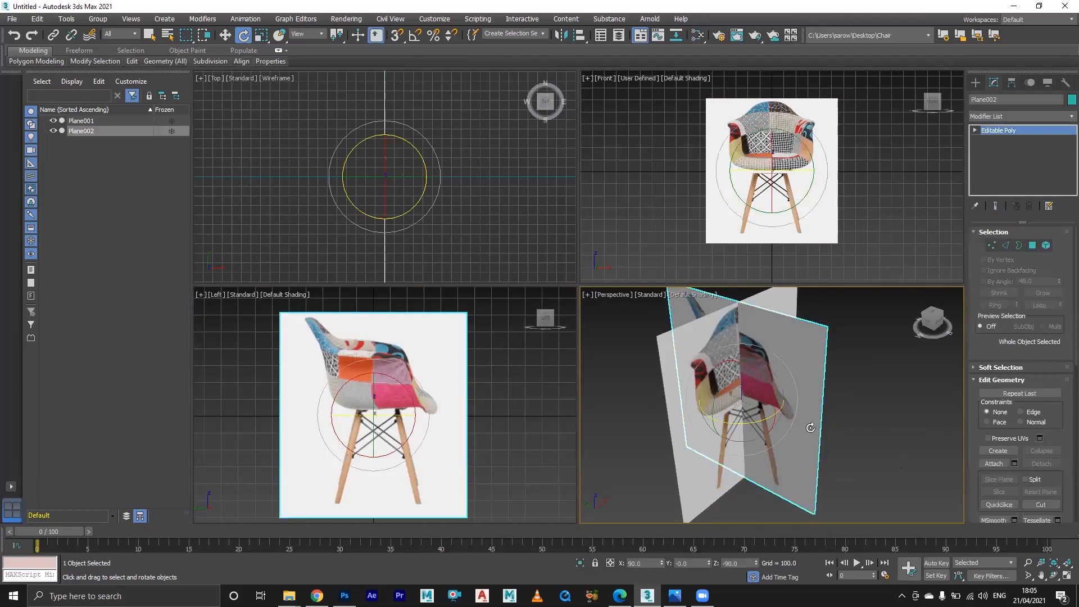
pyautogui.click(54, 131)
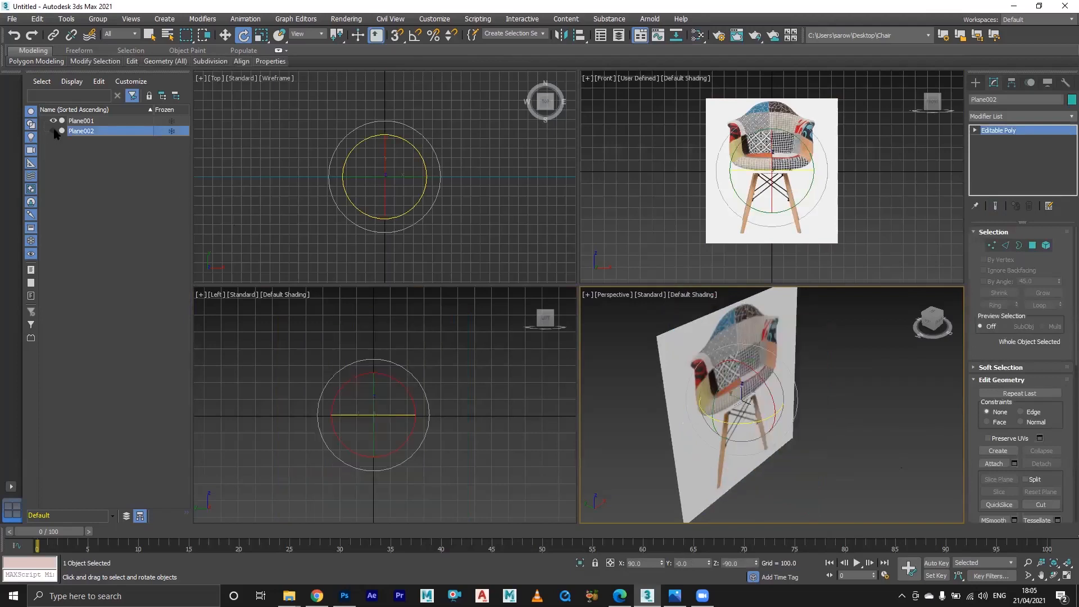
pyautogui.click(54, 130)
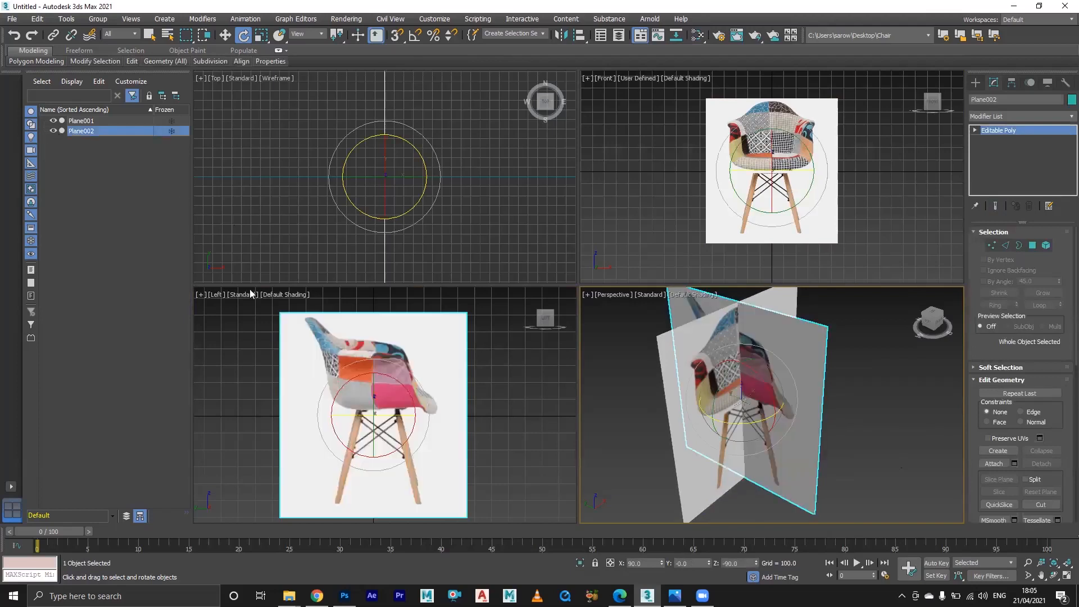
pyautogui.click(878, 428)
pyautogui.click(810, 404)
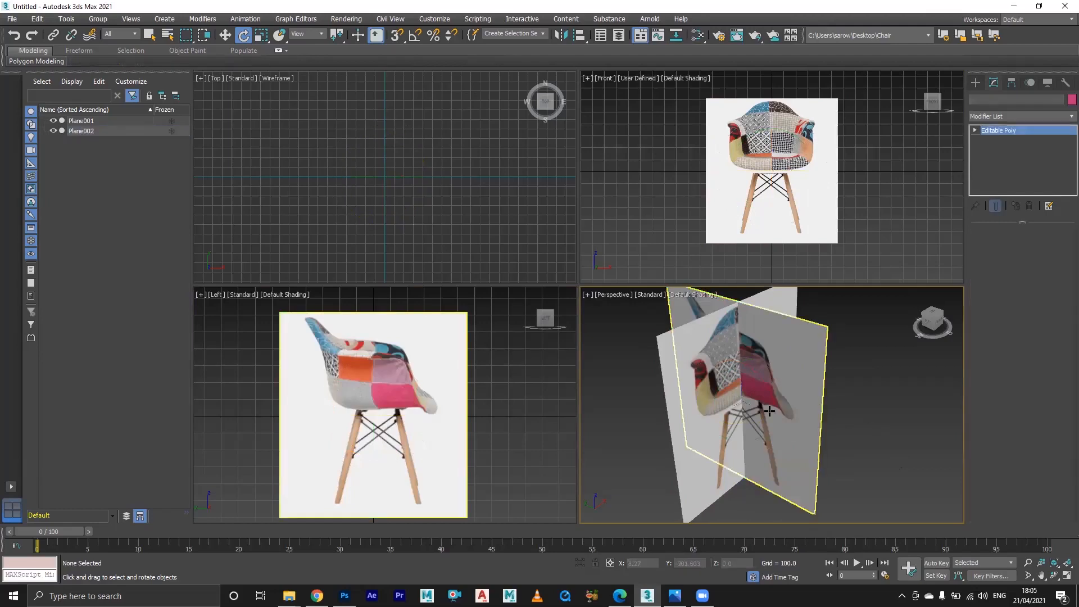
pyautogui.click(841, 448)
pyautogui.click(802, 430)
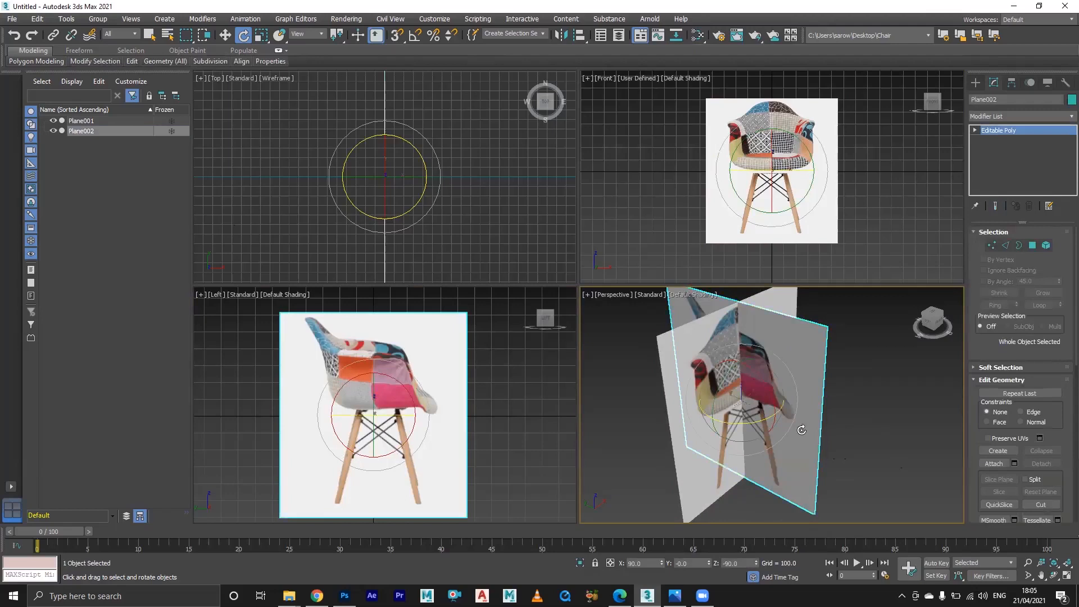
# Try moving Plane002 back and forth along the X axis, undoing or cancelling each move
pyautogui.press('w')
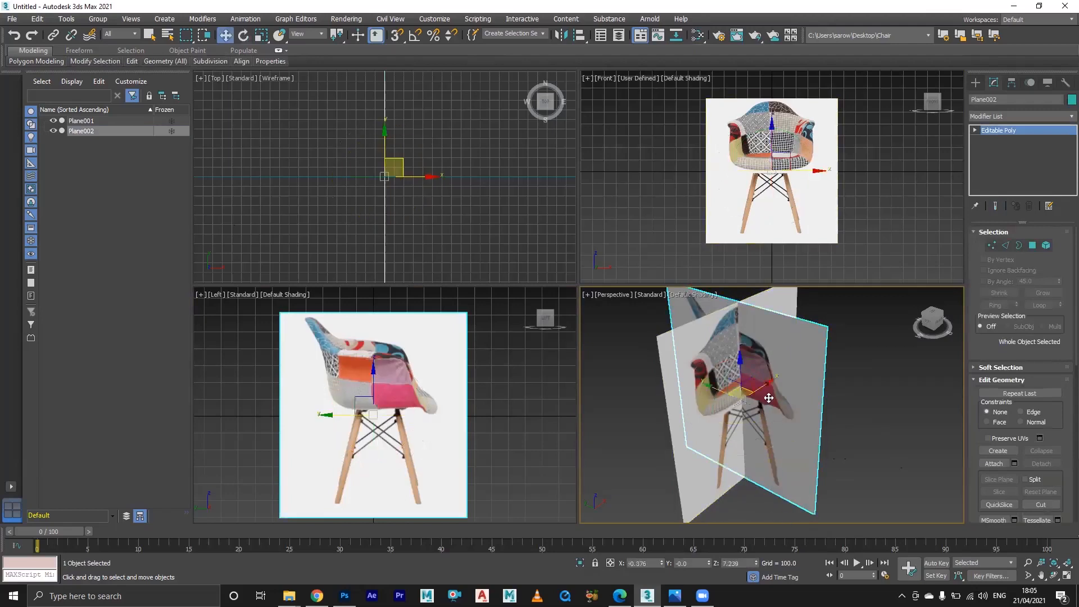
pyautogui.moveTo(767, 387)
pyautogui.mouseDown()
pyautogui.moveTo(791, 373)
pyautogui.moveTo(754, 389)
pyautogui.mouseUp()
pyautogui.hotkey('ctrl', 'z')
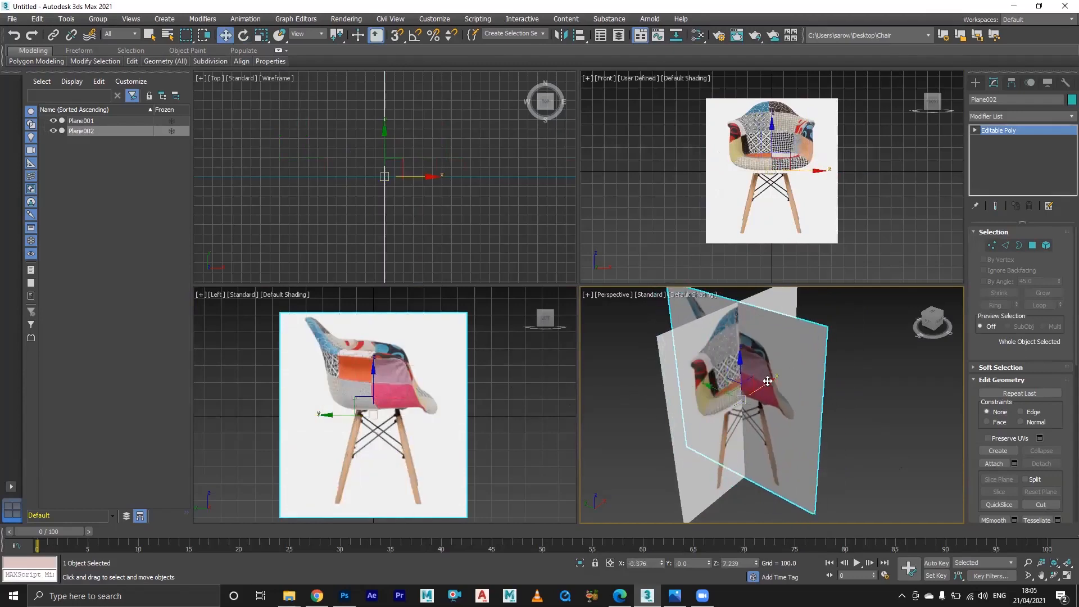
pyautogui.moveTo(768, 384); pyautogui.dragTo(730, 405)
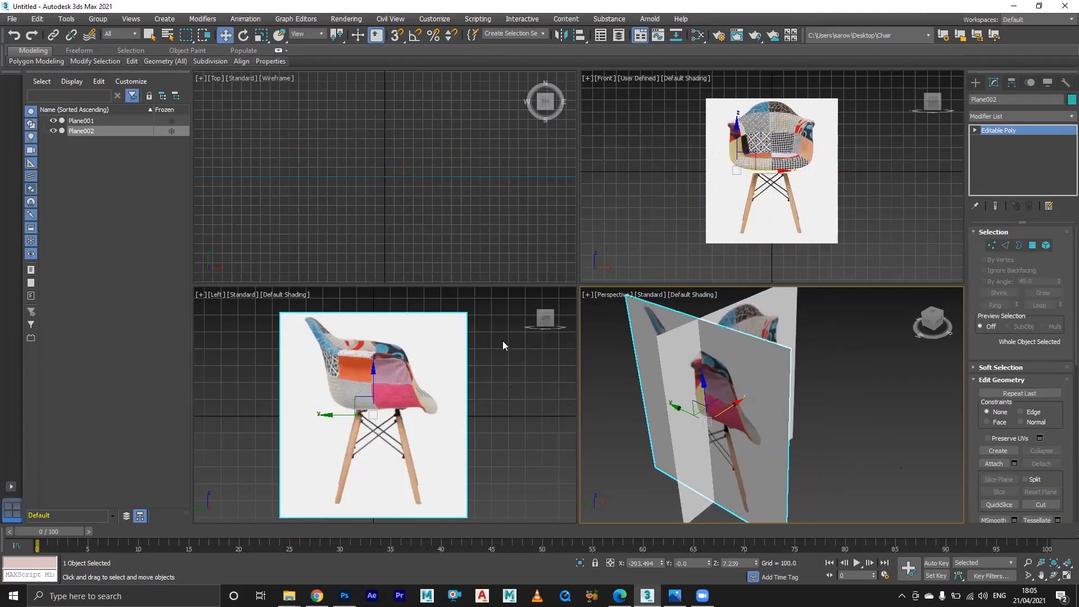
pyautogui.click(439, 358)
pyautogui.hotkey('ctrl', 'z')
pyautogui.click(708, 425)
pyautogui.moveTo(766, 385); pyautogui.dragTo(825, 349)
pyautogui.rightClick(825, 350)
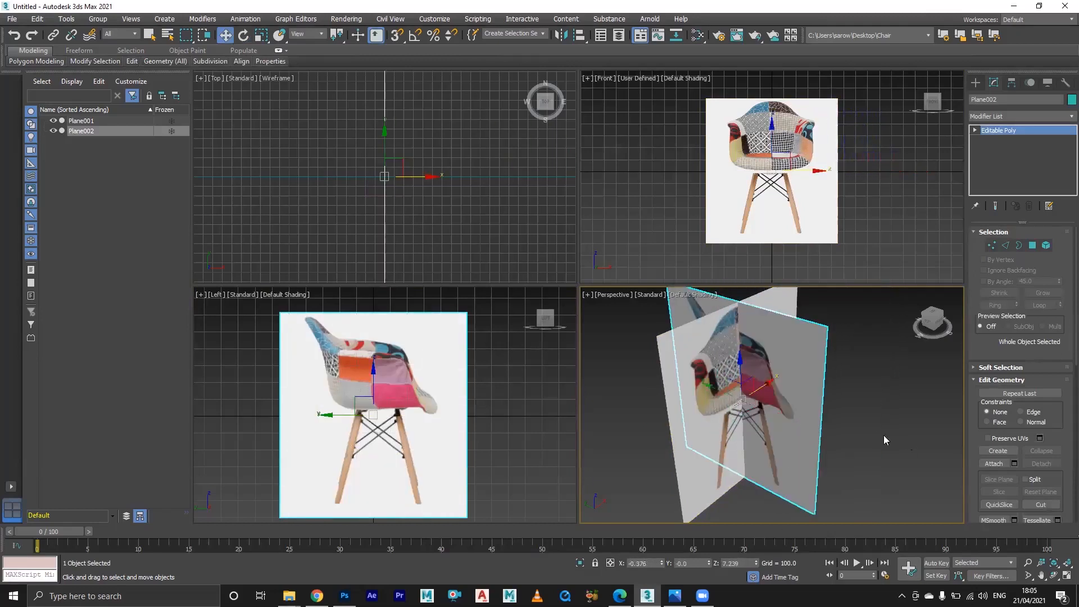
# Set Plane002's position to X 0, Y 0 and Z 0
pyautogui.click(868, 426)
pyautogui.click(793, 405)
pyautogui.click(641, 564)
pyautogui.write('0')
pyautogui.press('Tab')
pyautogui.write('0')
pyautogui.press('Tab')
pyautogui.write('0')
pyautogui.press('Tab')
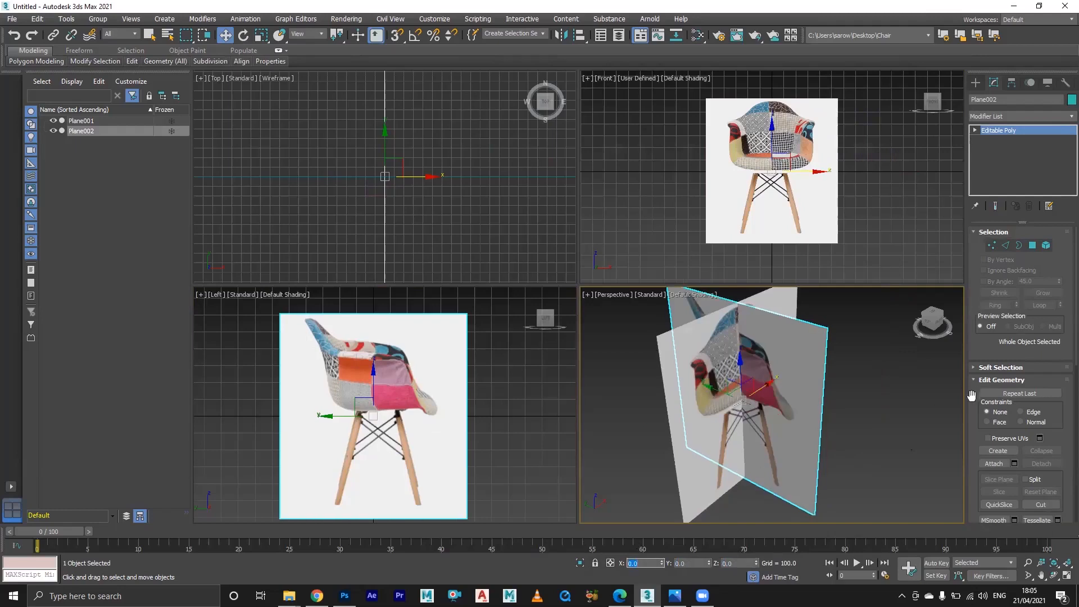
# Place Plane001 at the origin by setting its X, Y and Z position to 0
pyautogui.click(731, 483)
pyautogui.click(656, 561)
pyautogui.write('0')
pyautogui.press('Tab')
pyautogui.write('0')
pyautogui.press('Tab')
pyautogui.write('0')
pyautogui.press('Tab')
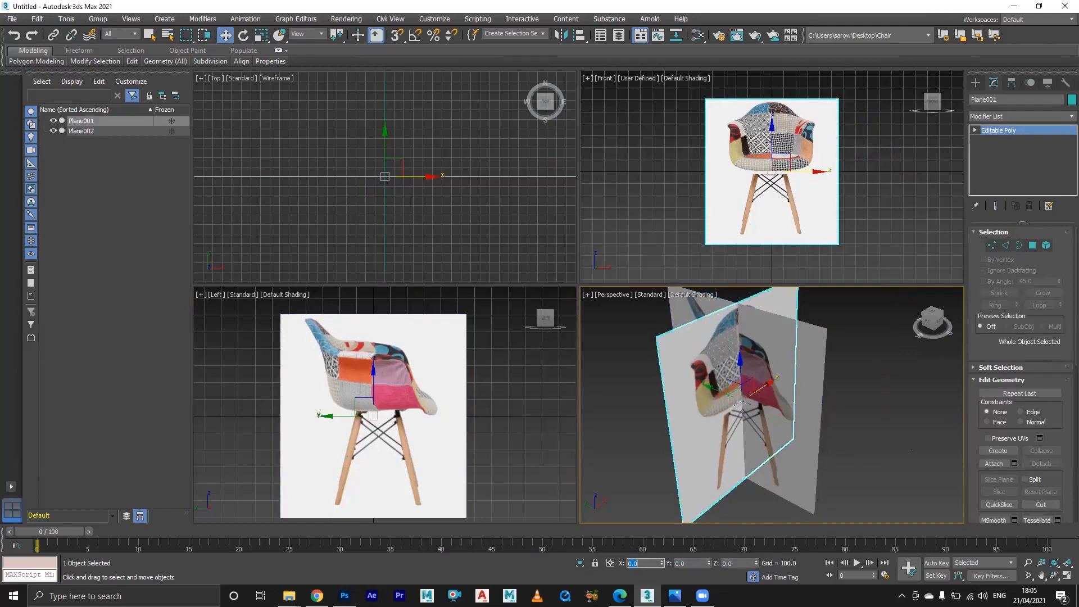
# Move Plane002 away from the origin along X and set its X position to 2000
pyautogui.click(844, 416)
pyautogui.click(765, 378)
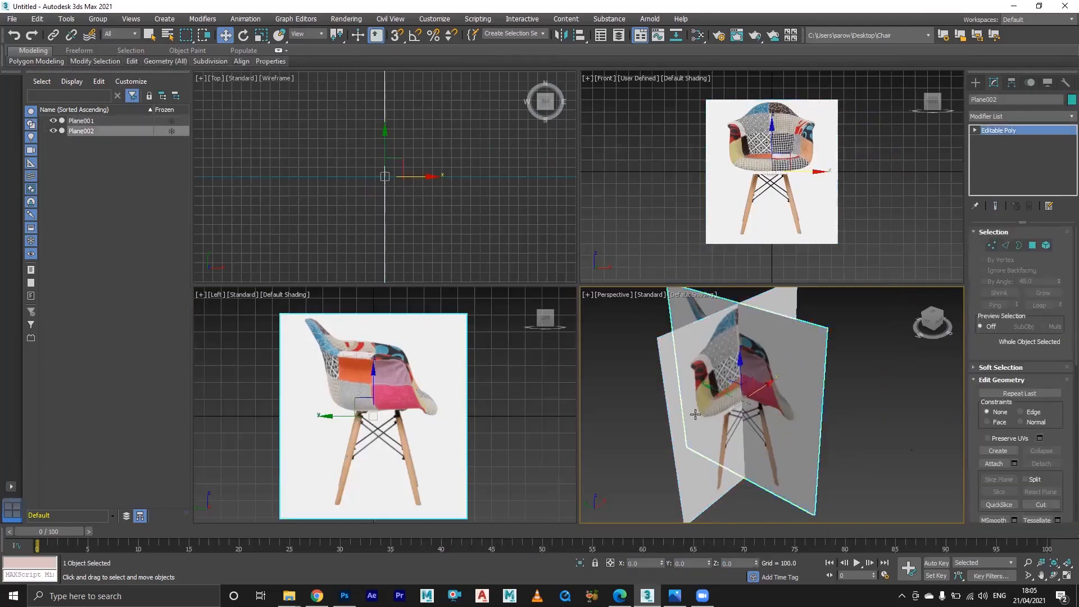
pyautogui.moveTo(764, 385); pyautogui.dragTo(899, 315)
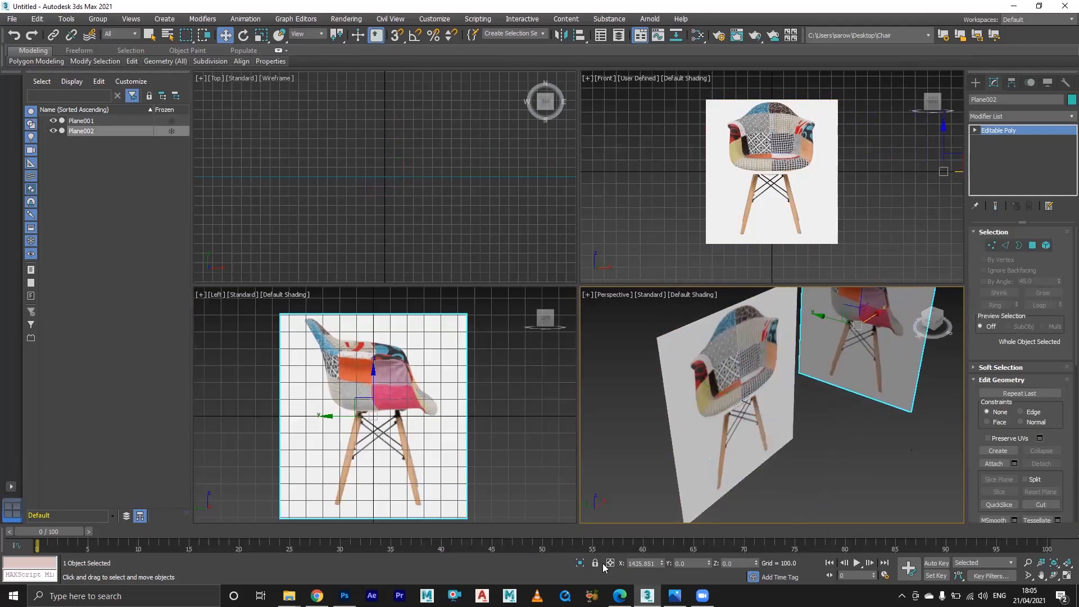
pyautogui.doubleClick(653, 563)
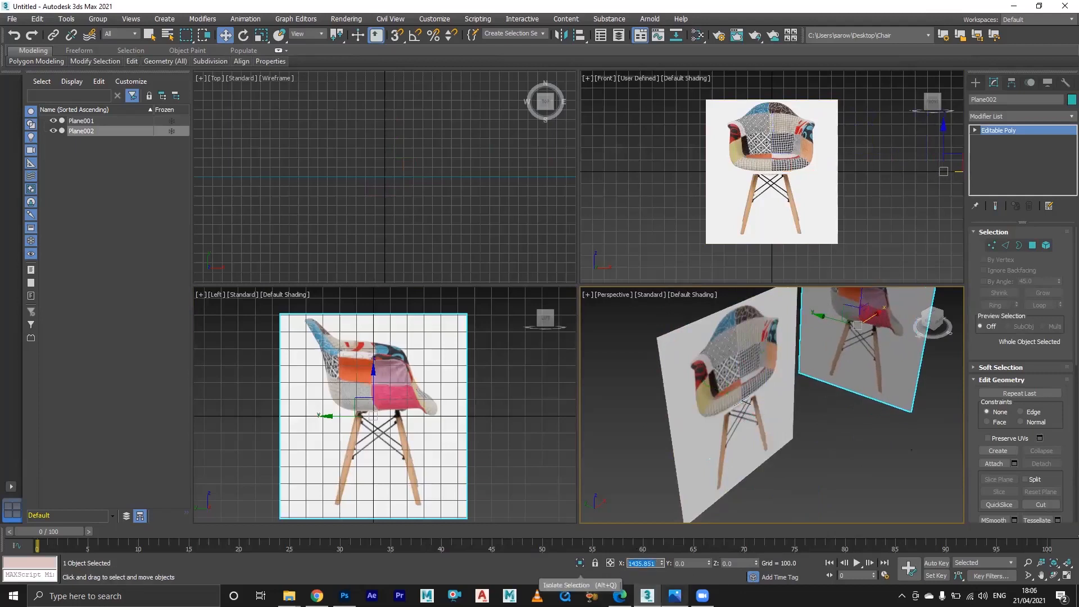
pyautogui.write('2000')
pyautogui.press('Return')
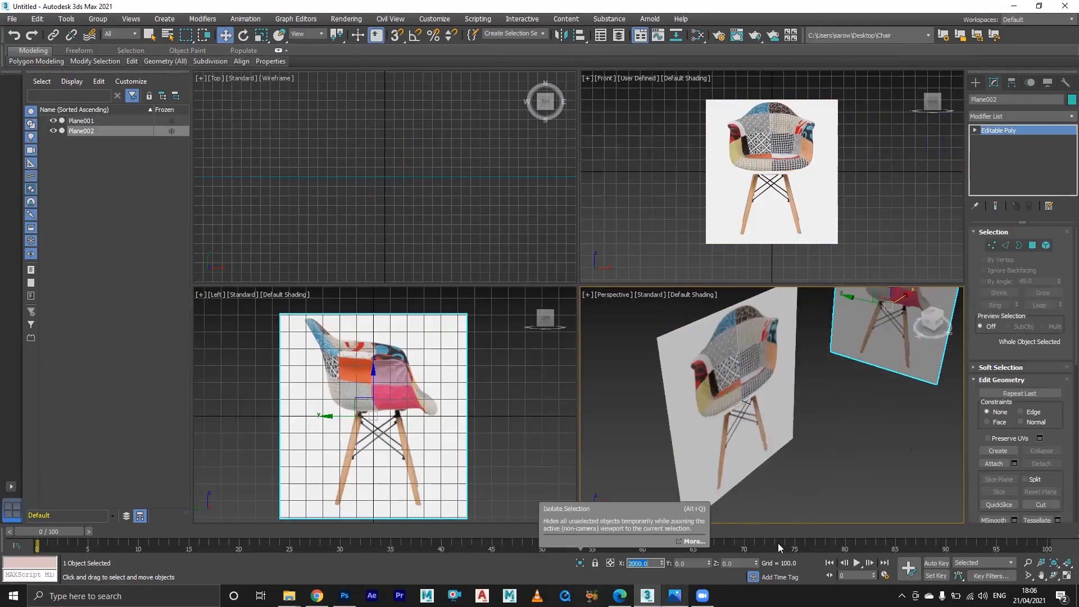
# Move Plane001 back along Y and set its Y position to 2000
pyautogui.click(843, 410)
pyautogui.click(749, 436)
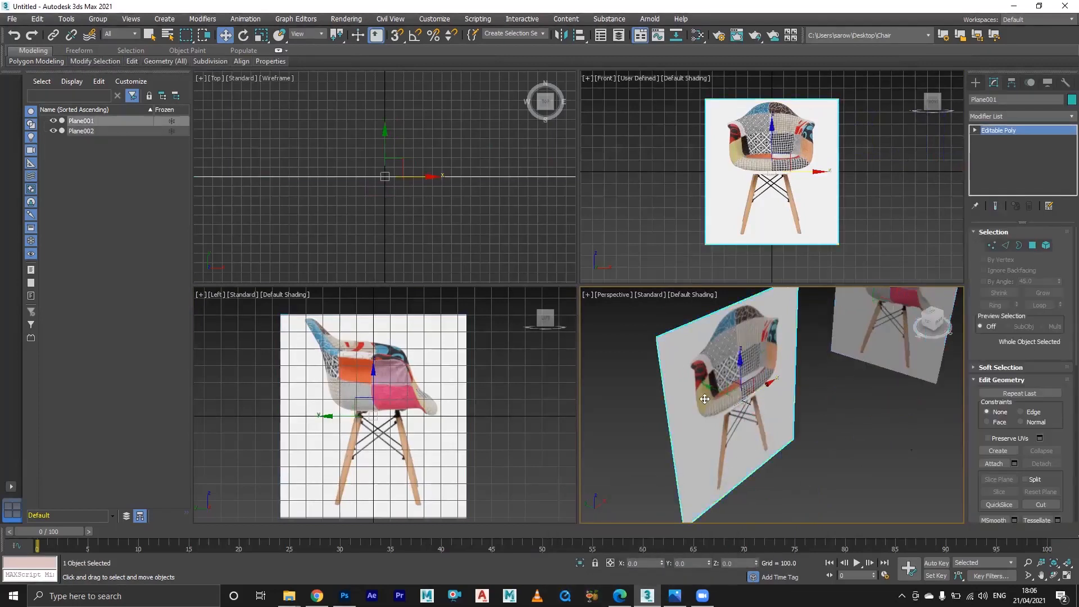
pyautogui.moveTo(710, 388); pyautogui.dragTo(621, 360)
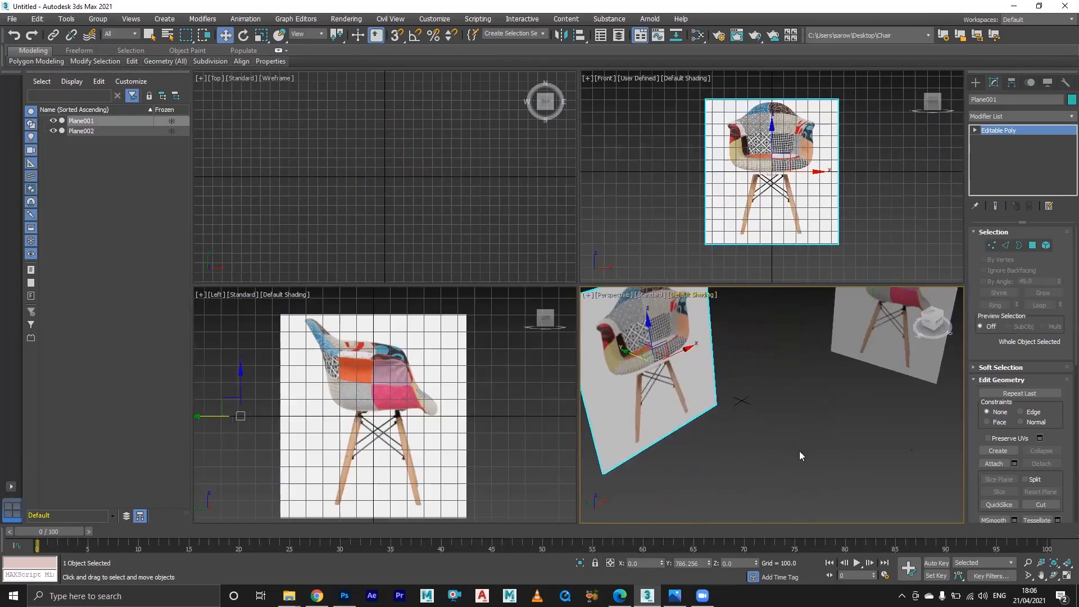
pyautogui.click(690, 563)
pyautogui.write('2000')
pyautogui.press('Return')
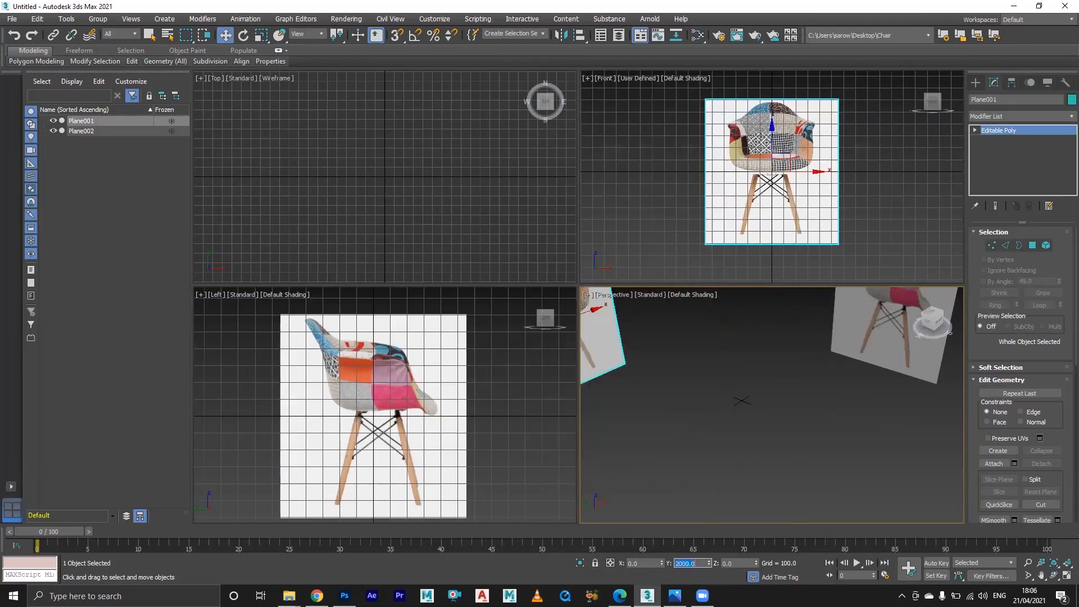
# Create a box over the chair seat in the Front view, about 841 long, 865 wide and 230 high
pyautogui.scroll(10, 723, 393)
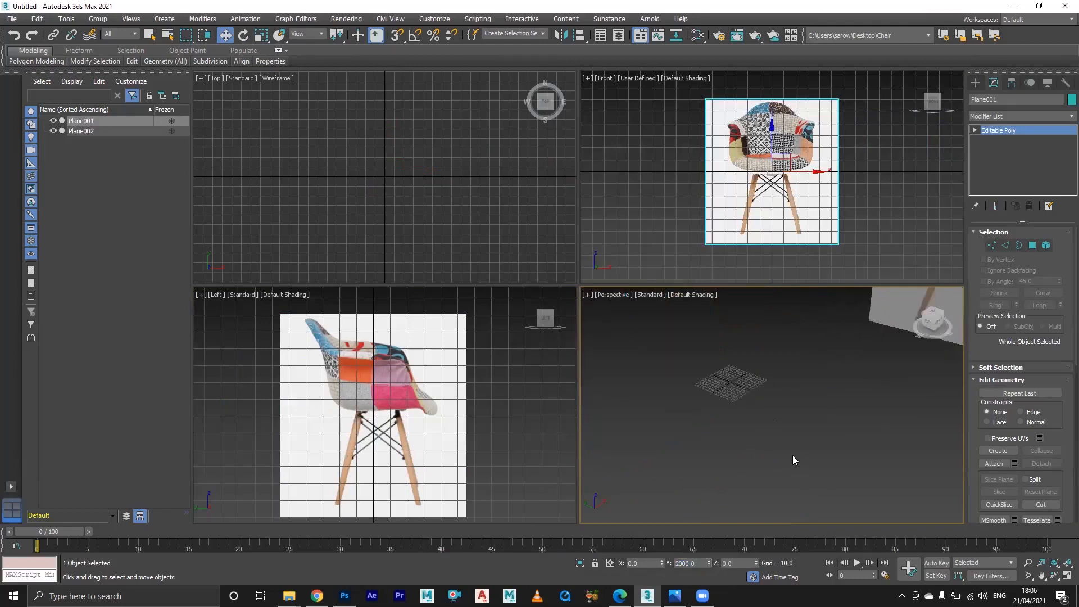
pyautogui.moveTo(811, 426); pyautogui.dragTo(740, 431, button='middle')
pyautogui.scroll(-1, 802, 379)
pyautogui.scroll(-3, 800, 392)
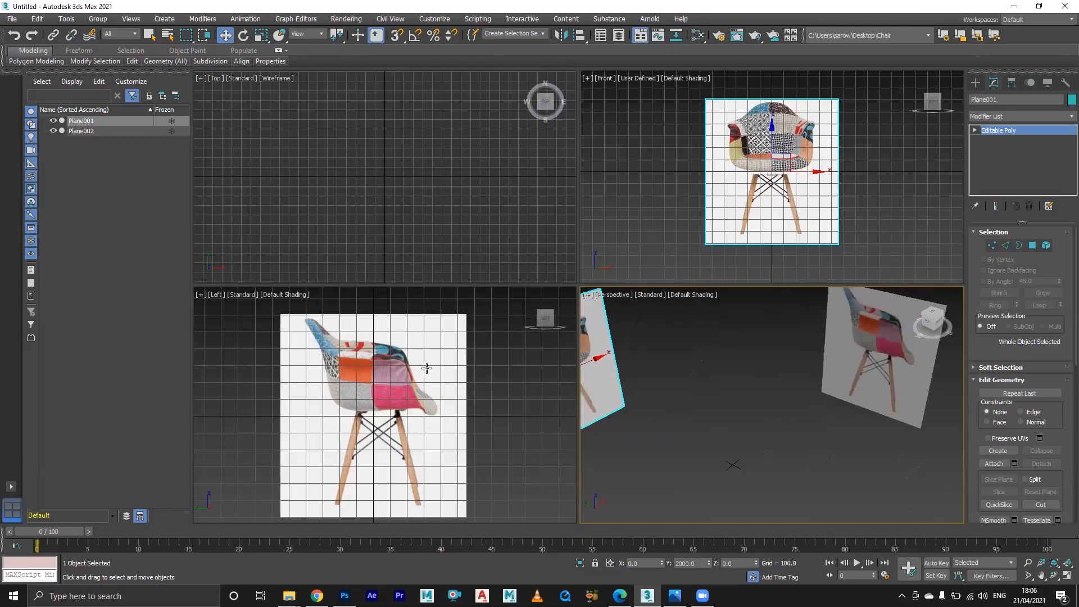
pyautogui.moveTo(377, 398); pyautogui.dragTo(378, 384, button='middle')
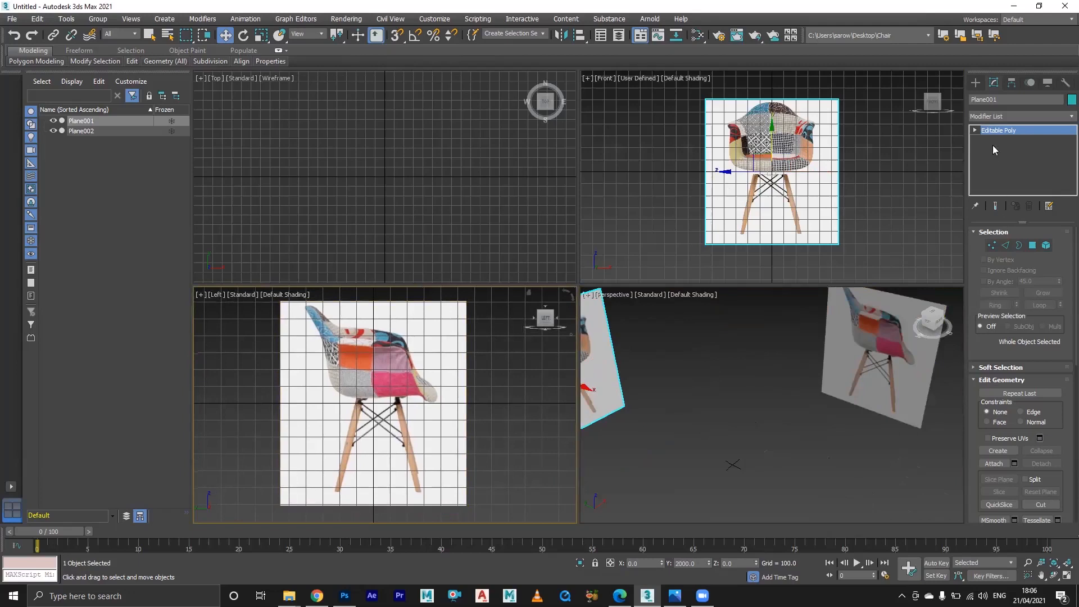
pyautogui.click(976, 82)
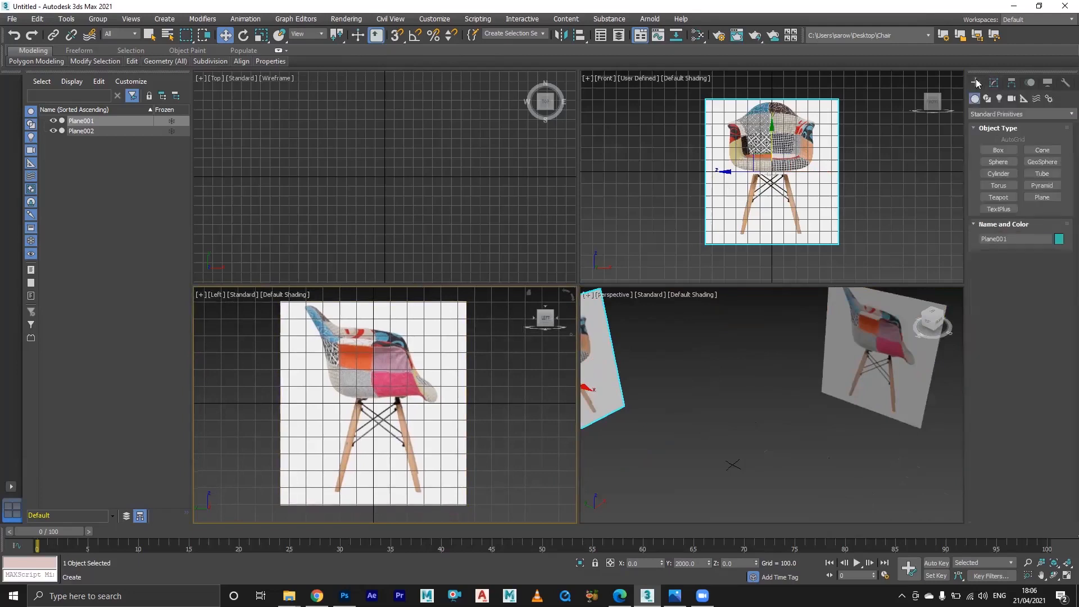
pyautogui.click(999, 150)
pyautogui.moveTo(723, 105); pyautogui.dragTo(827, 205)
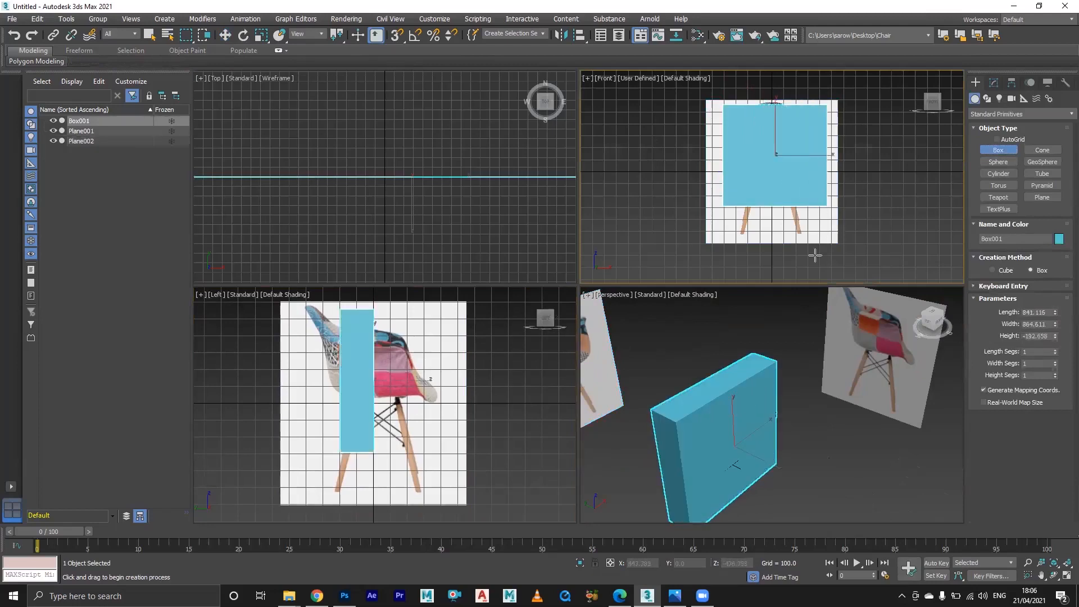
pyautogui.click(796, 189)
pyautogui.click(797, 177)
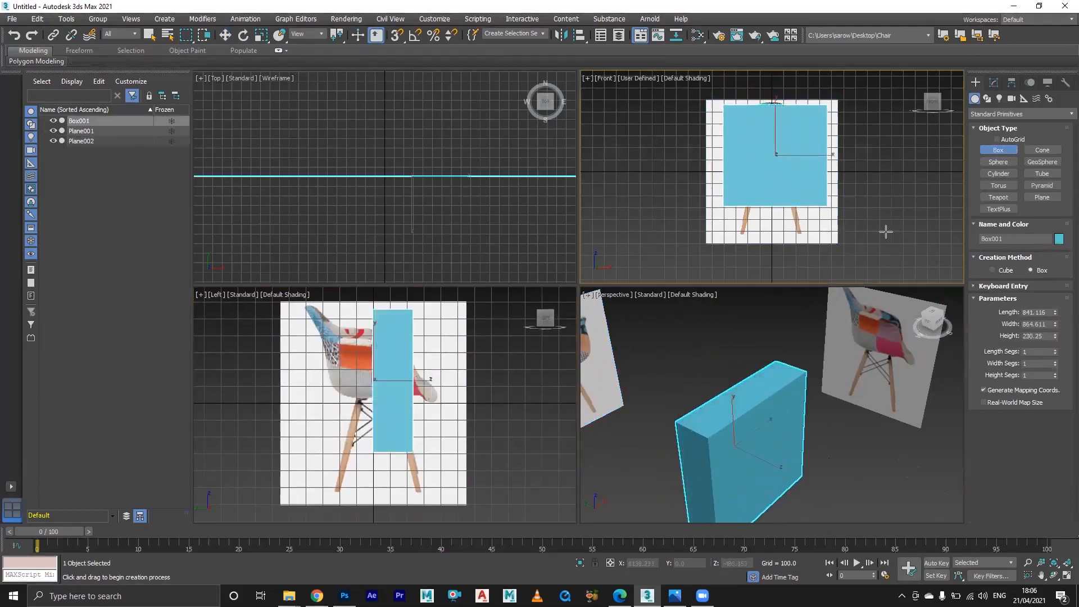
# Activate the Move tool for the box and switch the Front view to Wireframe display
pyautogui.press('w')
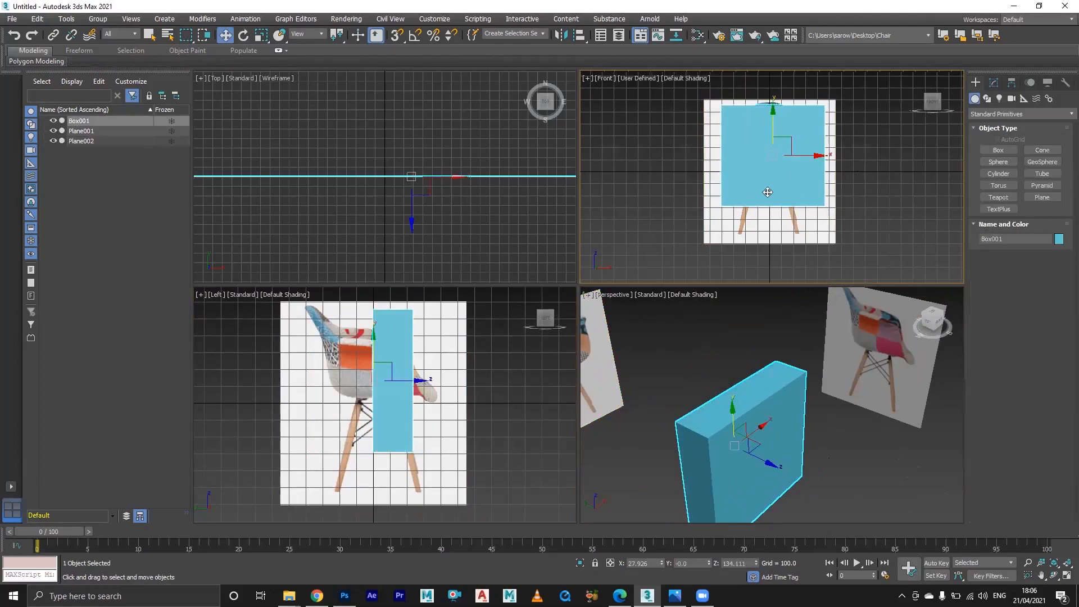
pyautogui.scroll(5, 747, 169)
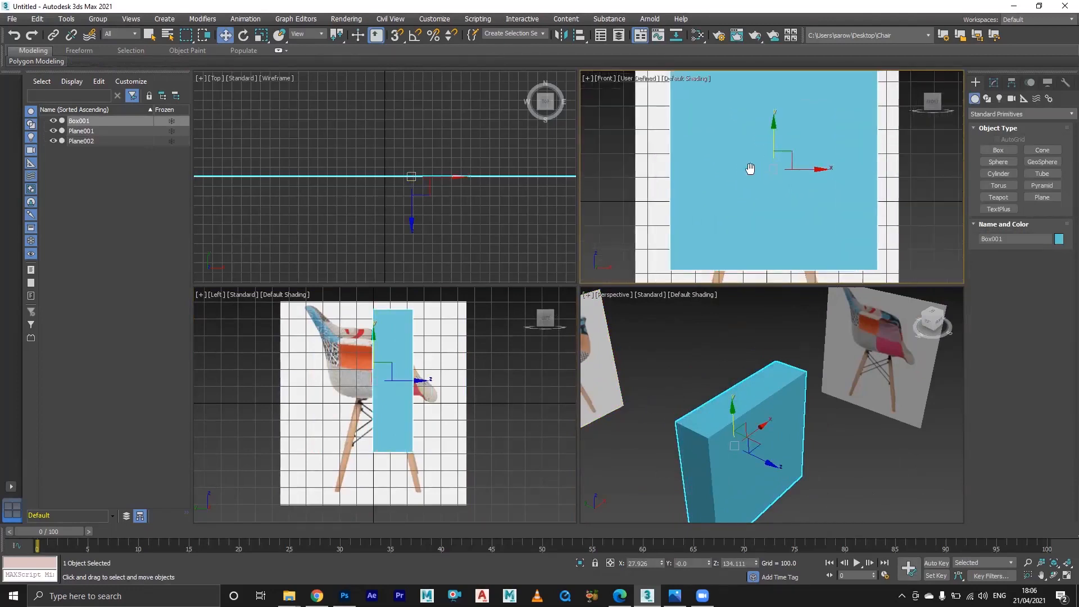
pyautogui.scroll(-3, 748, 167)
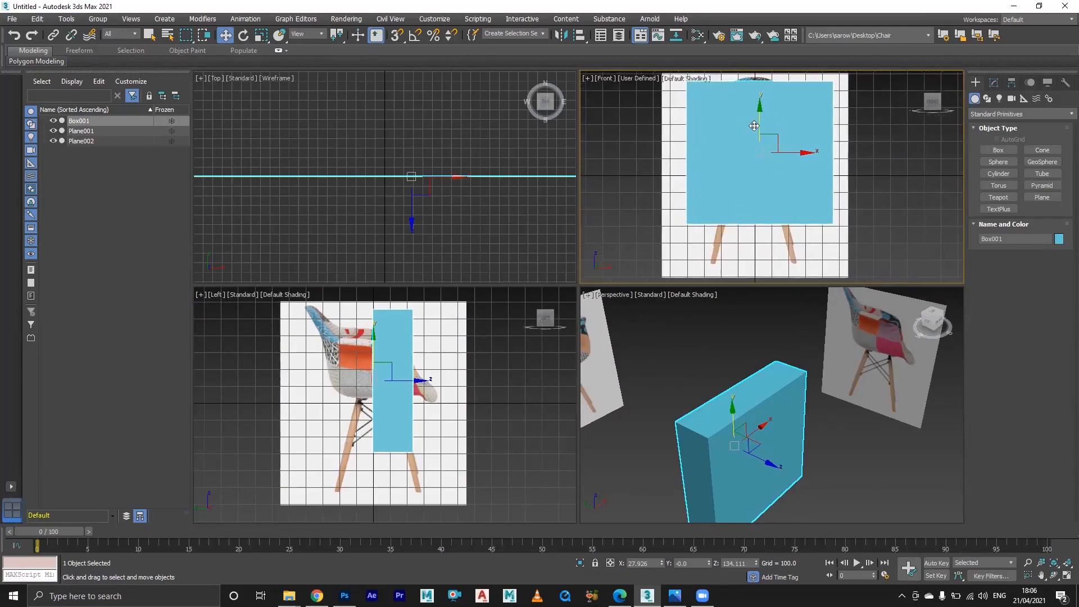
pyautogui.moveTo(727, 128); pyautogui.dragTo(726, 130, button='middle')
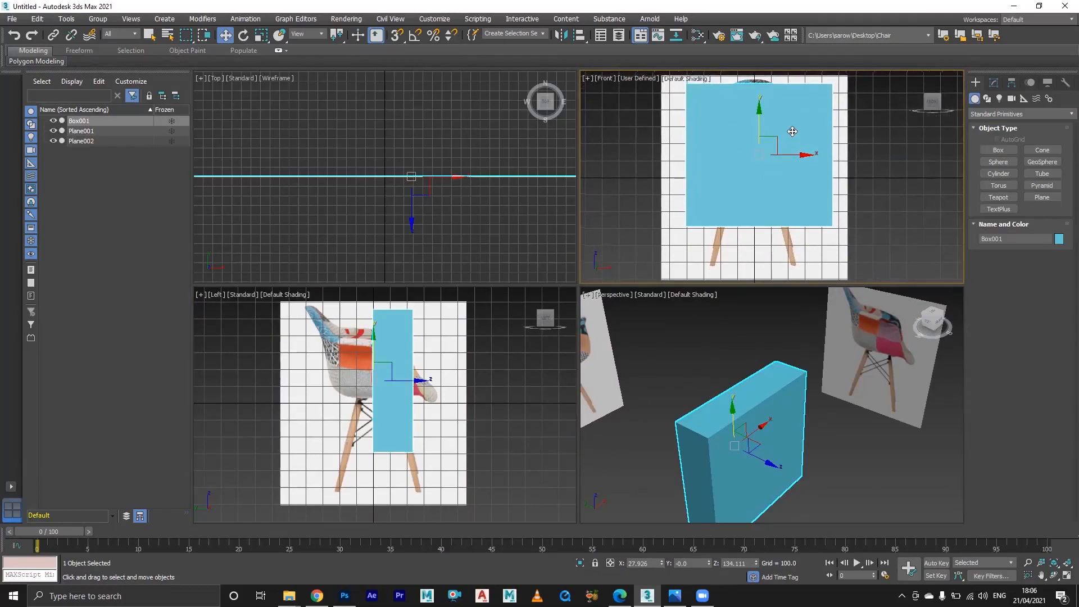
pyautogui.press('F3')
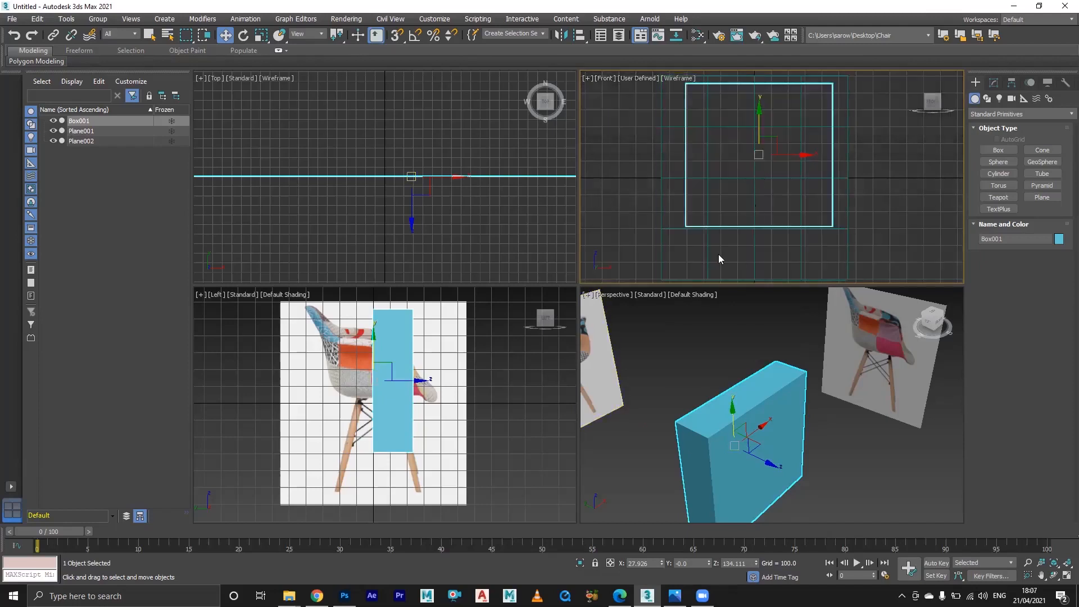
# Return the Front view to Default Shading and make the box see-through to compare it with the chair reference image
pyautogui.press('F3')
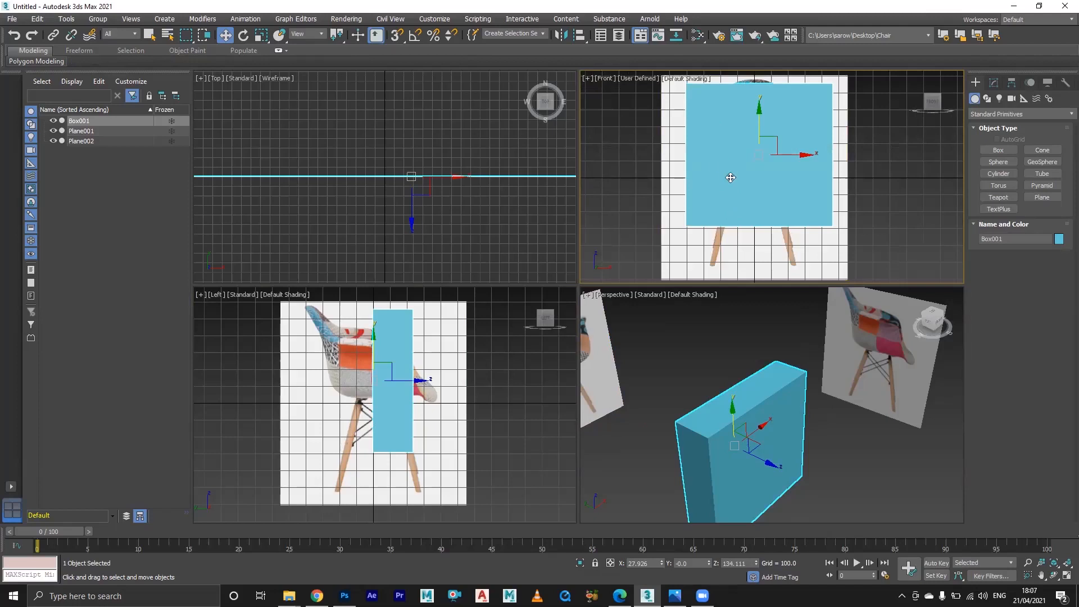
pyautogui.hotkey('alt', 'x')
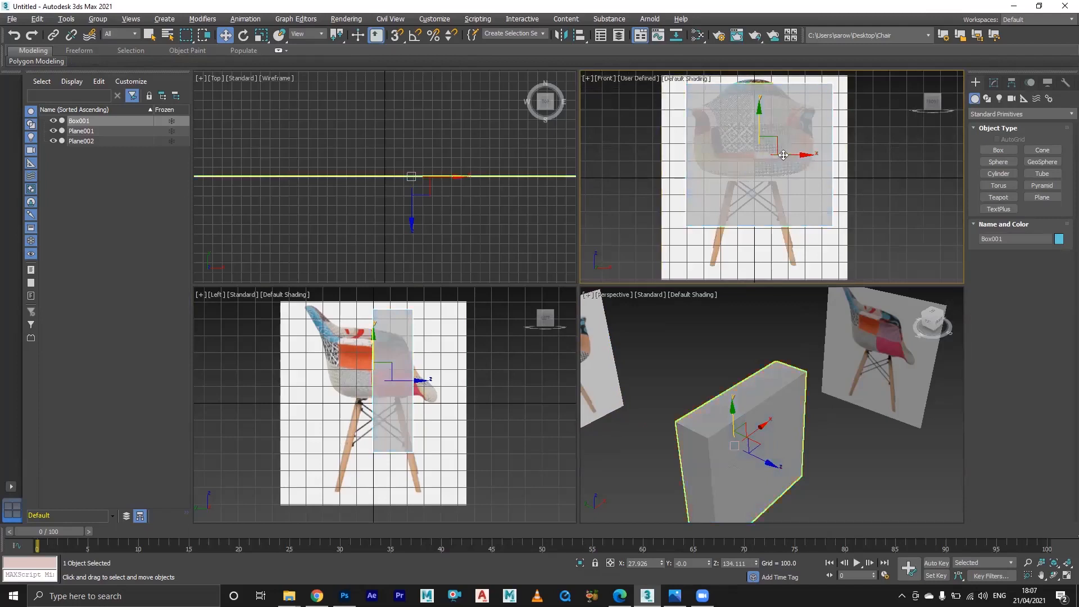
pyautogui.hotkey('alt', 'w')
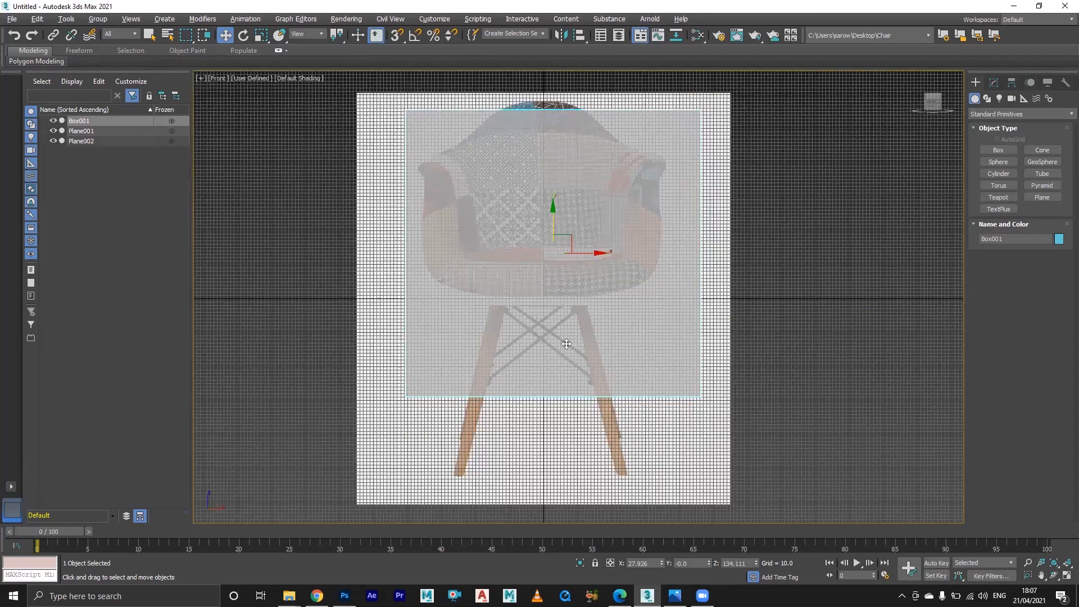
pyautogui.moveTo(562, 242); pyautogui.dragTo(563, 247, button='middle')
pyautogui.scroll(5, 549, 209)
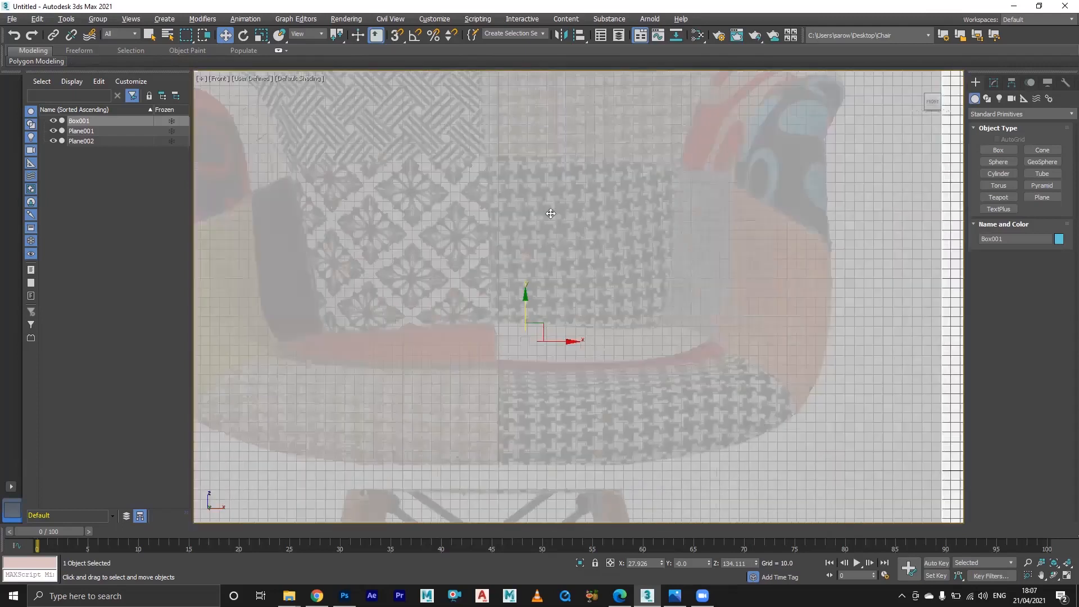
pyautogui.scroll(-5, 615, 241)
pyautogui.scroll(2, 613, 245)
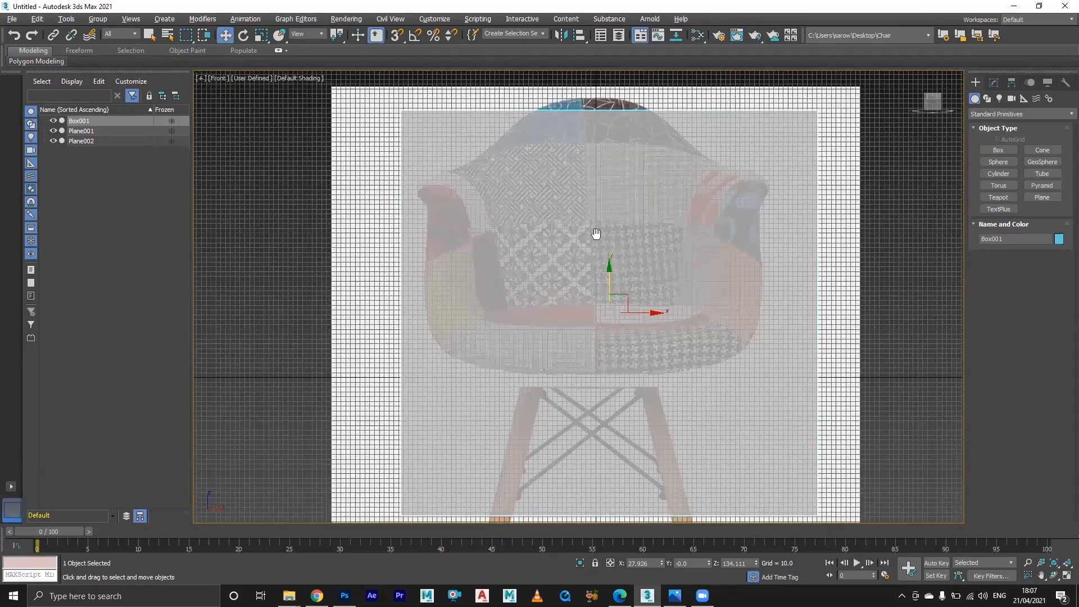
pyautogui.scroll(2, 595, 234)
pyautogui.hotkey('alt', 'w')
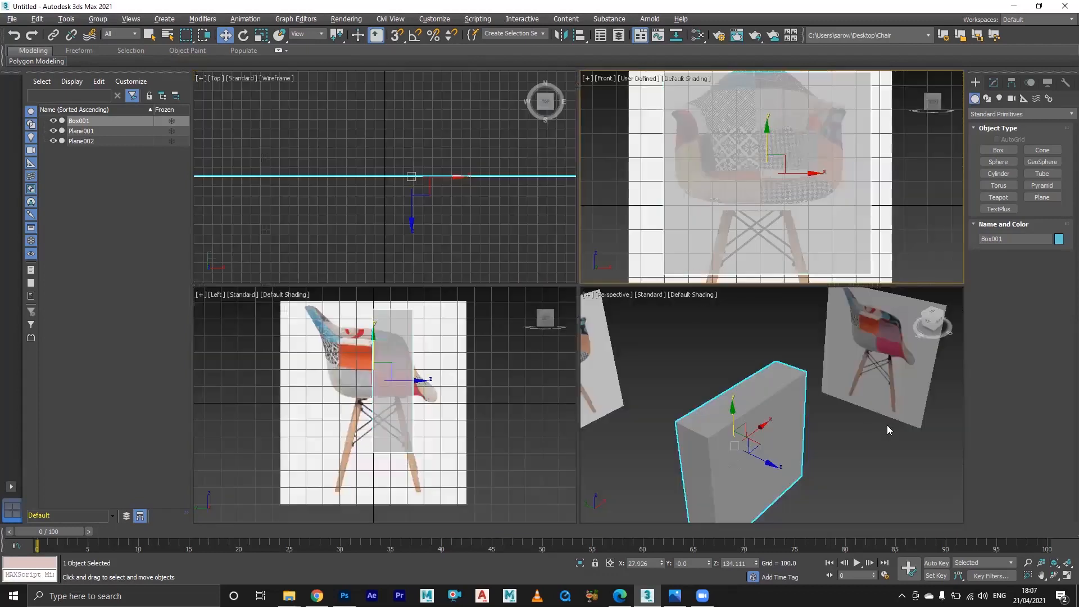